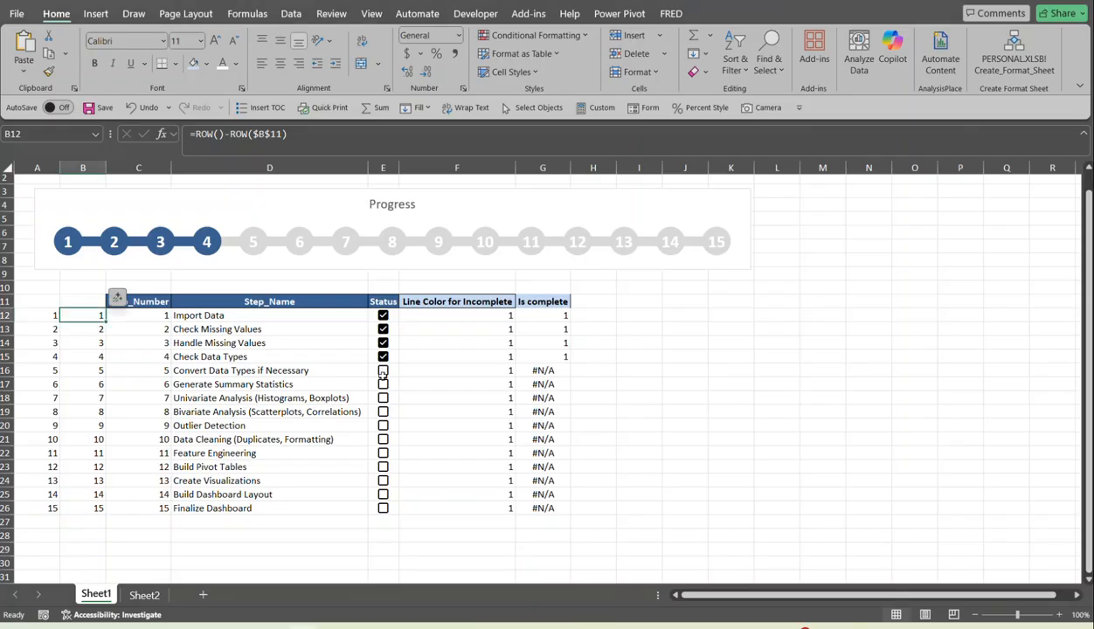
Tick the Status checkboxes for steps 5 to 8 and untick the one for step 4, Check Data Types
click(383, 372)
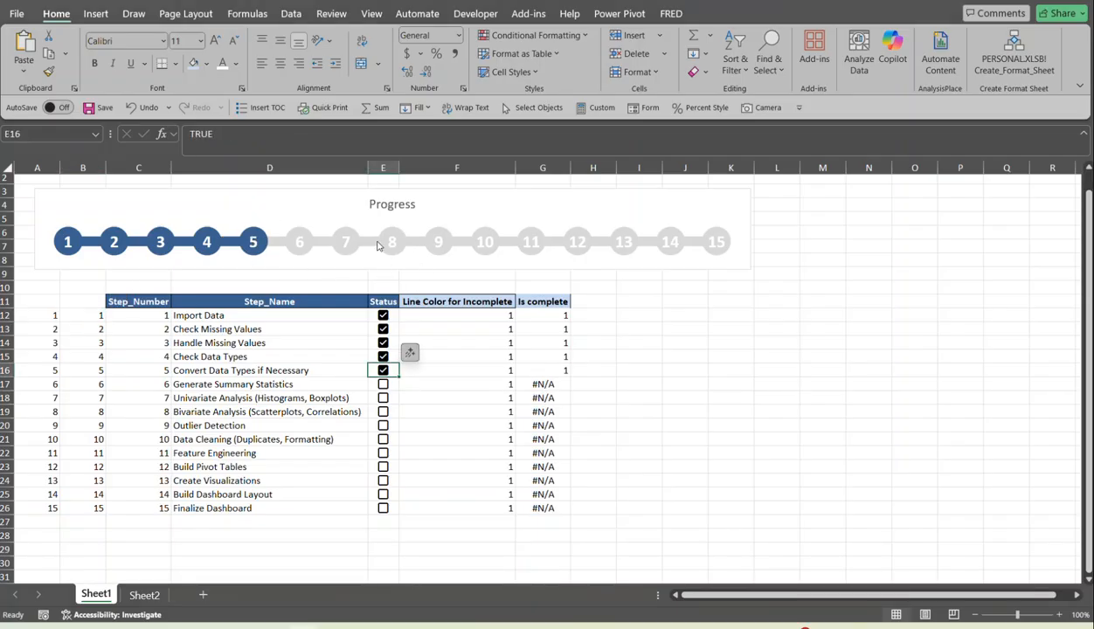
click(384, 385)
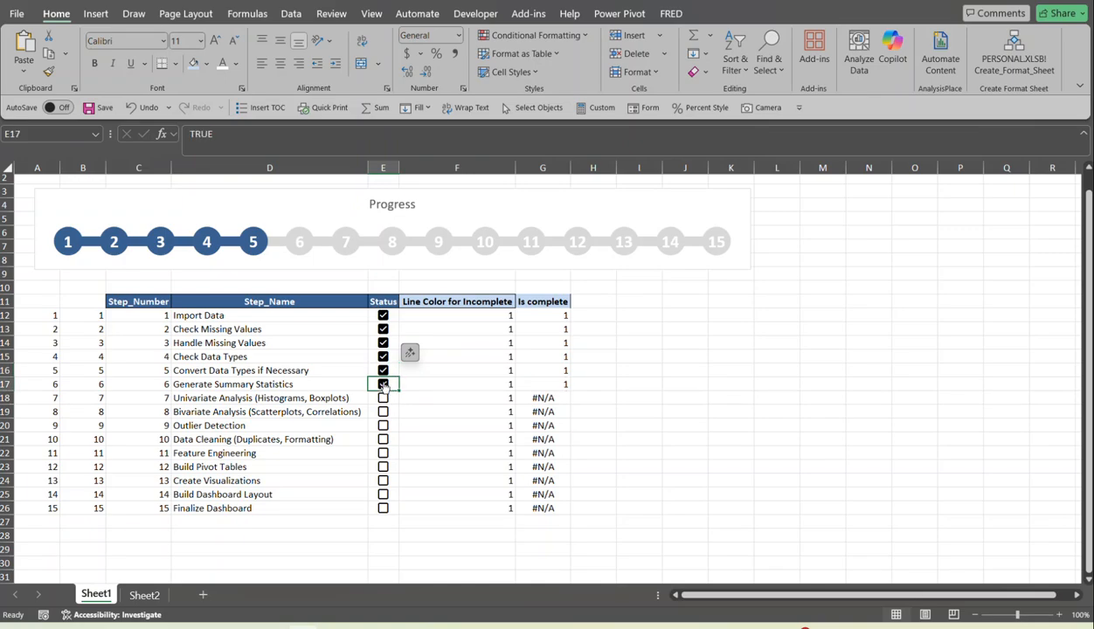
click(383, 398)
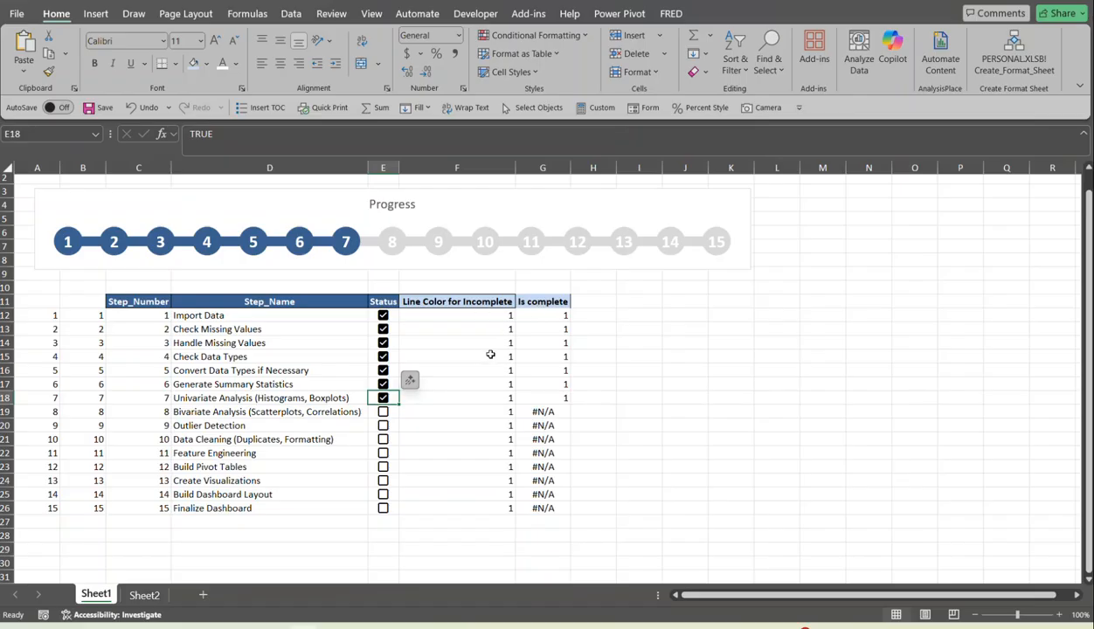
click(382, 416)
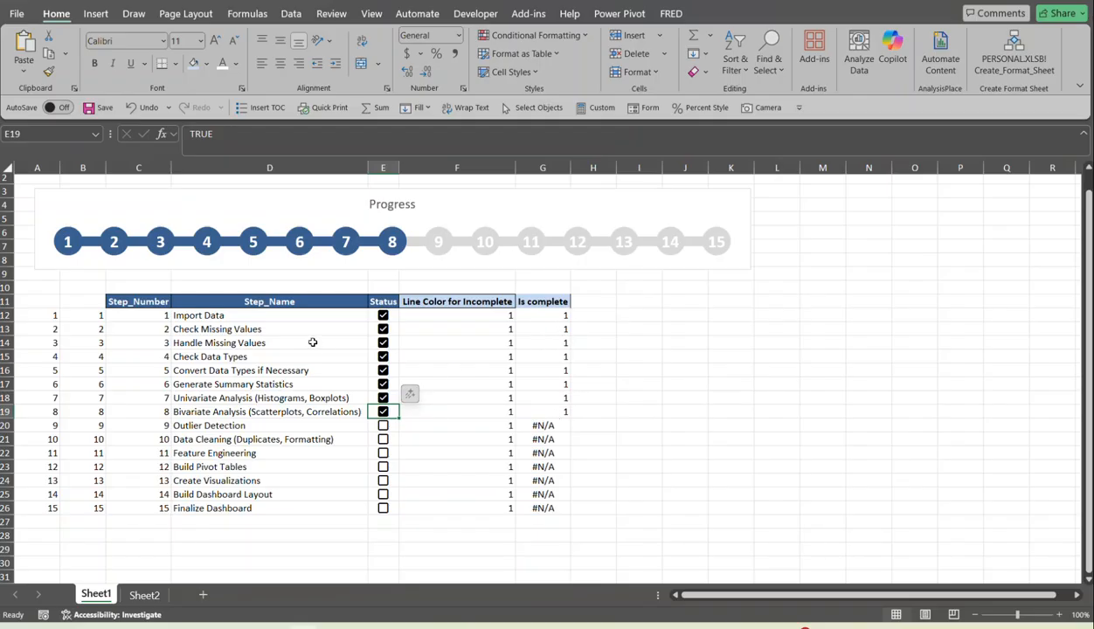
click(383, 358)
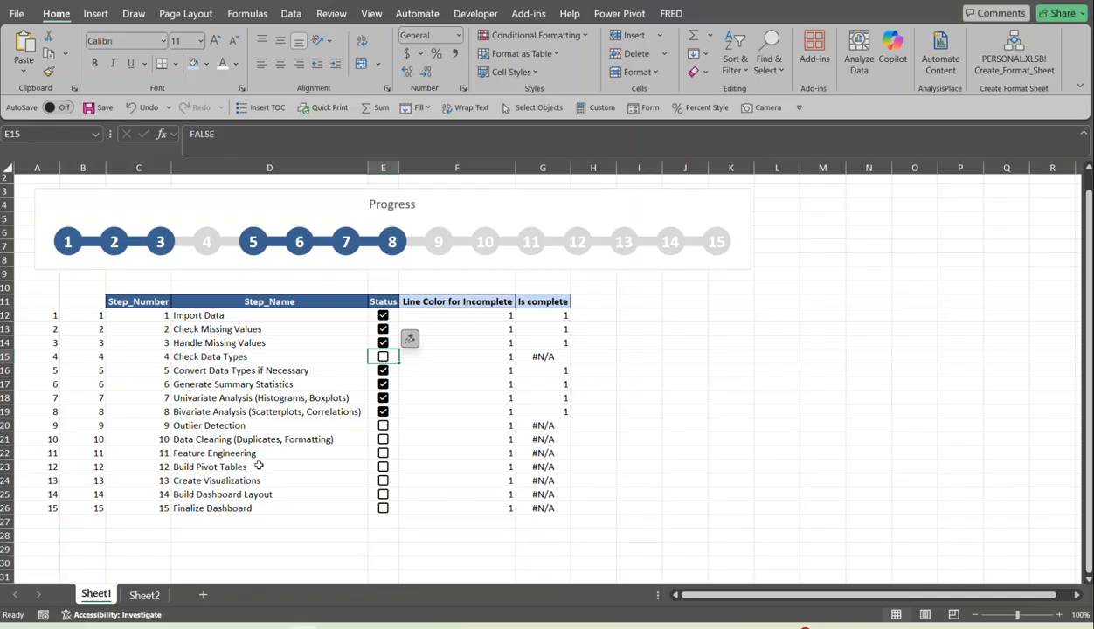
Generate the numbers 1 to 15 from cell A12 of Sheet2 with the formula =SEQUENCE(15)
click(145, 596)
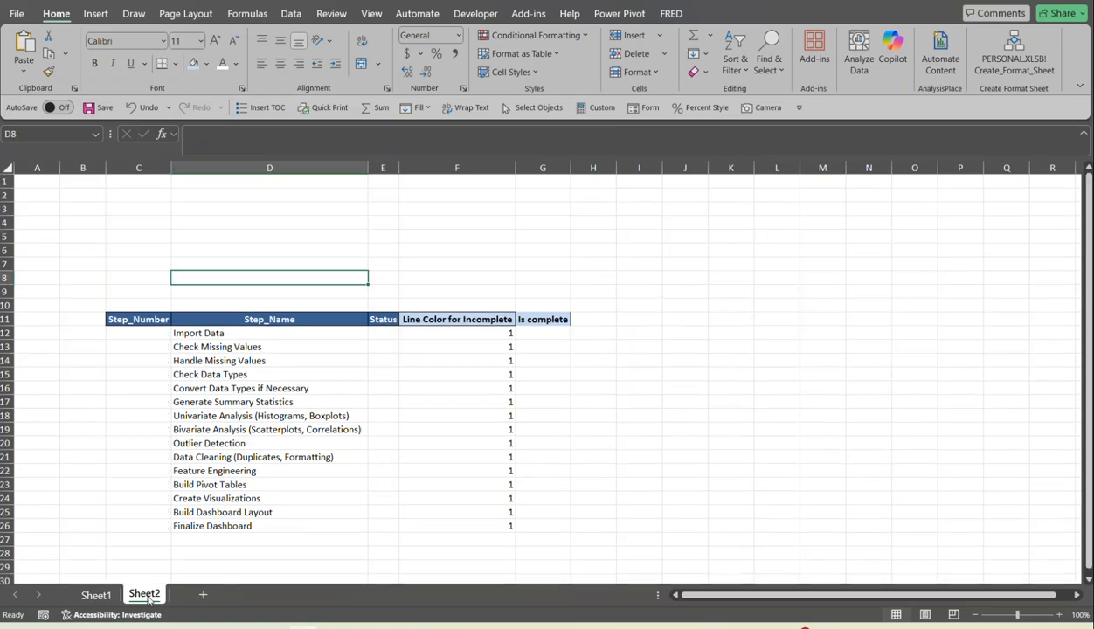
click(53, 343)
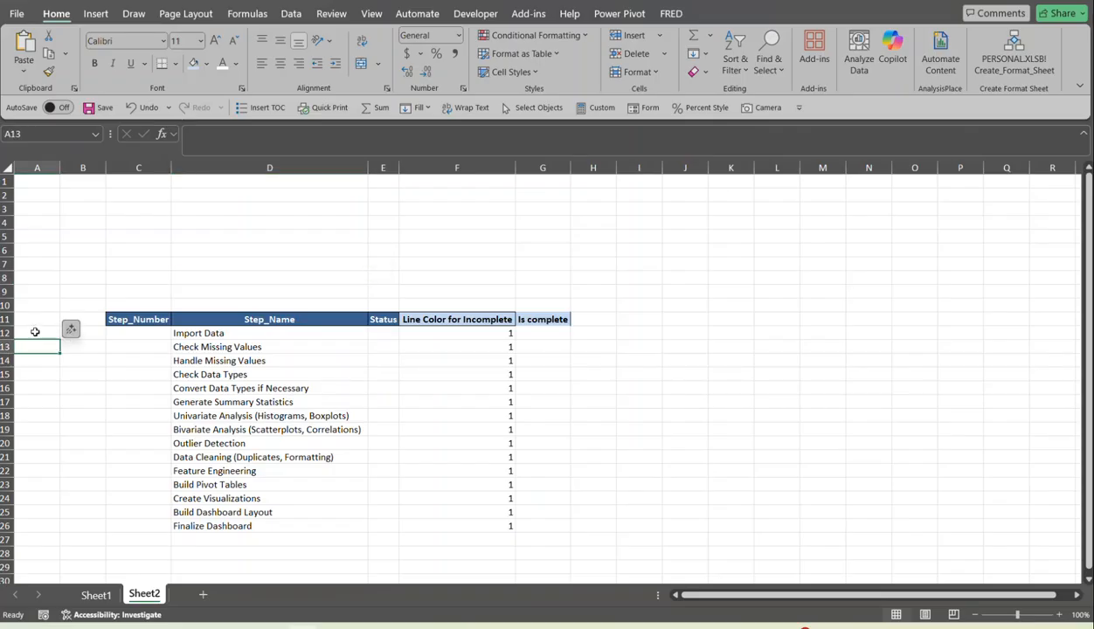
click(35, 333)
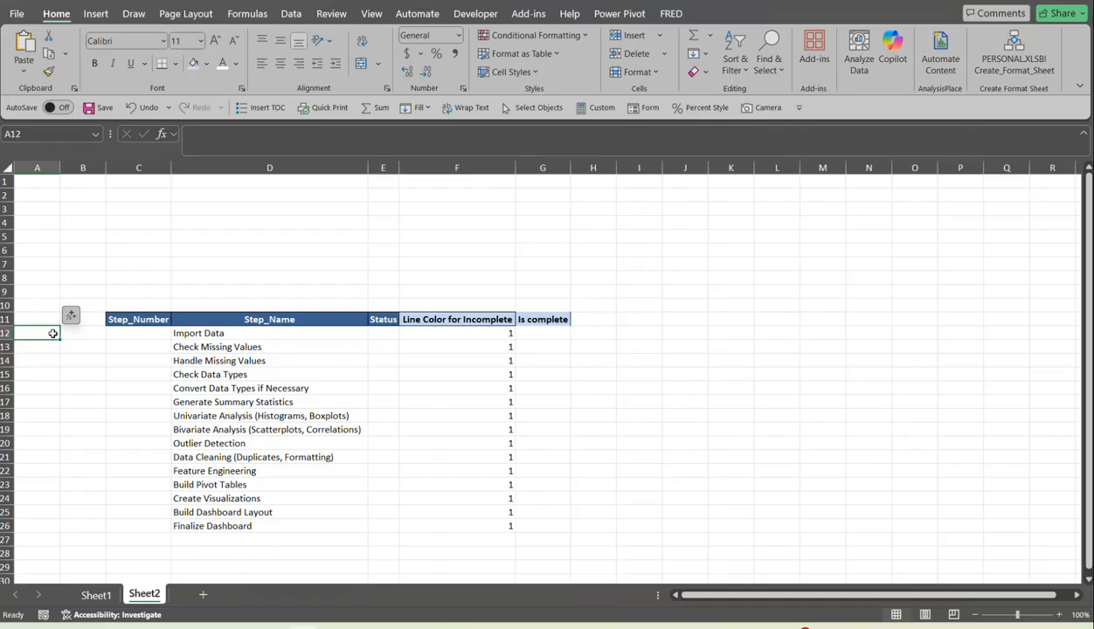
text(=)
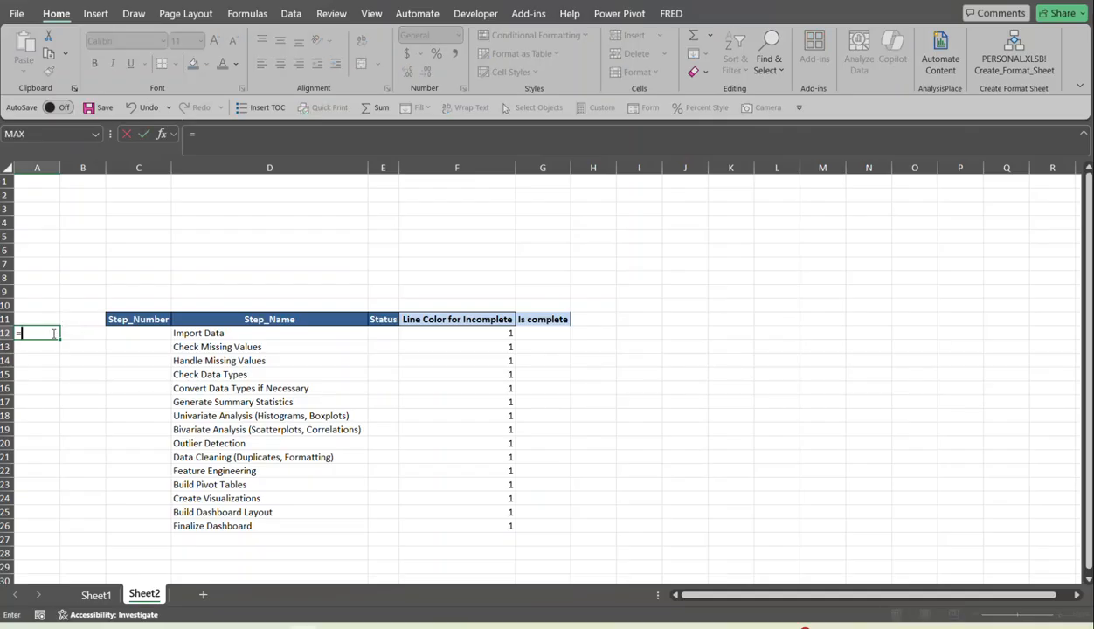
text(seq)
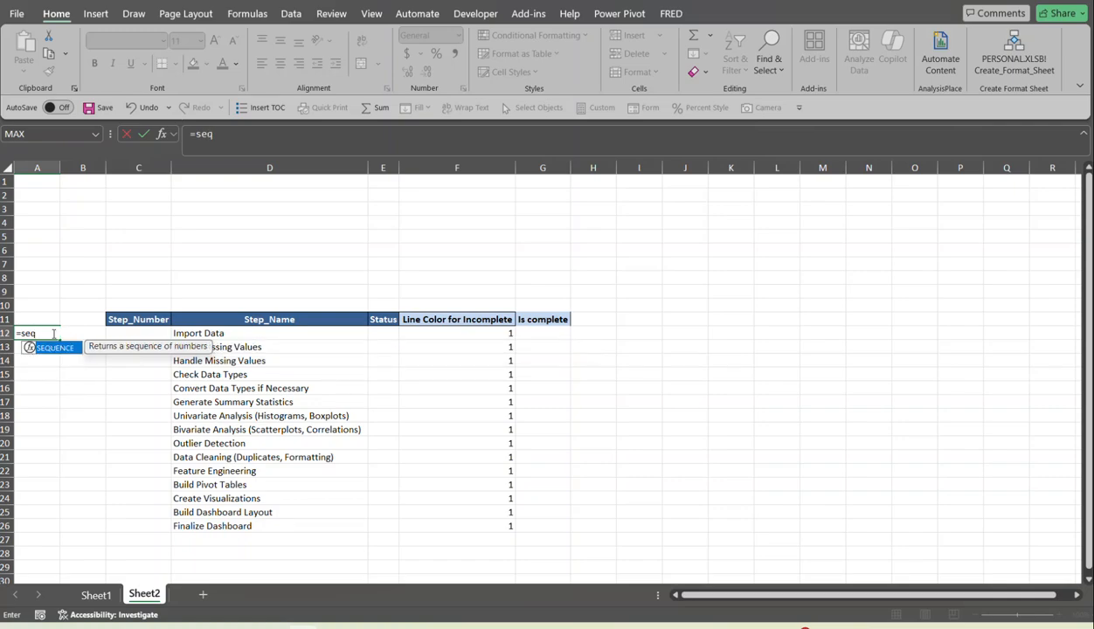
key(Tab)
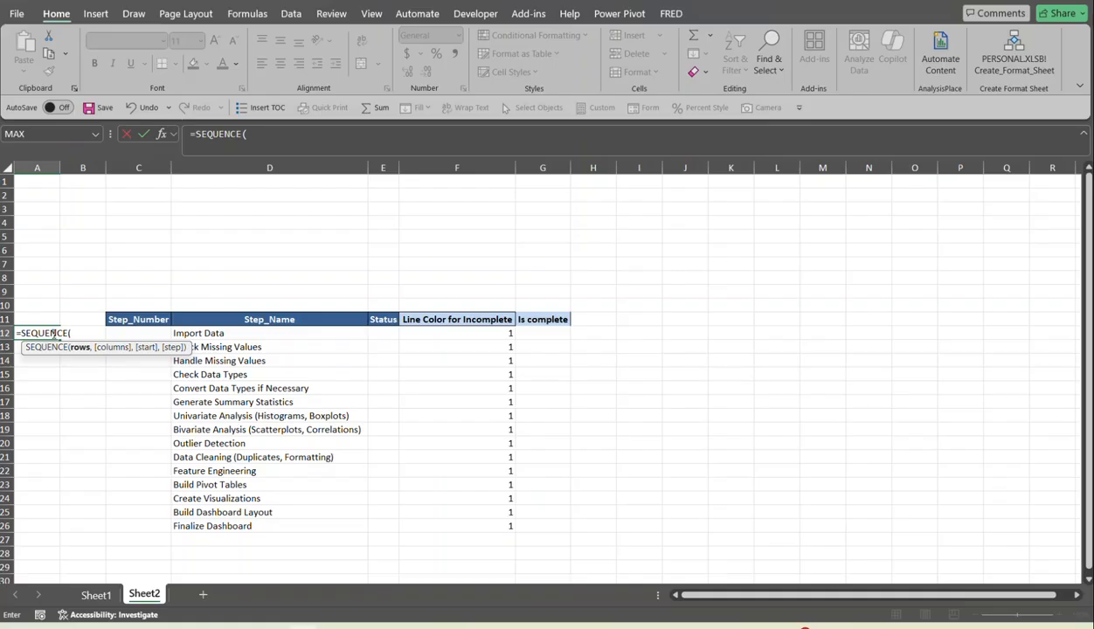
text(15))
key(Return)
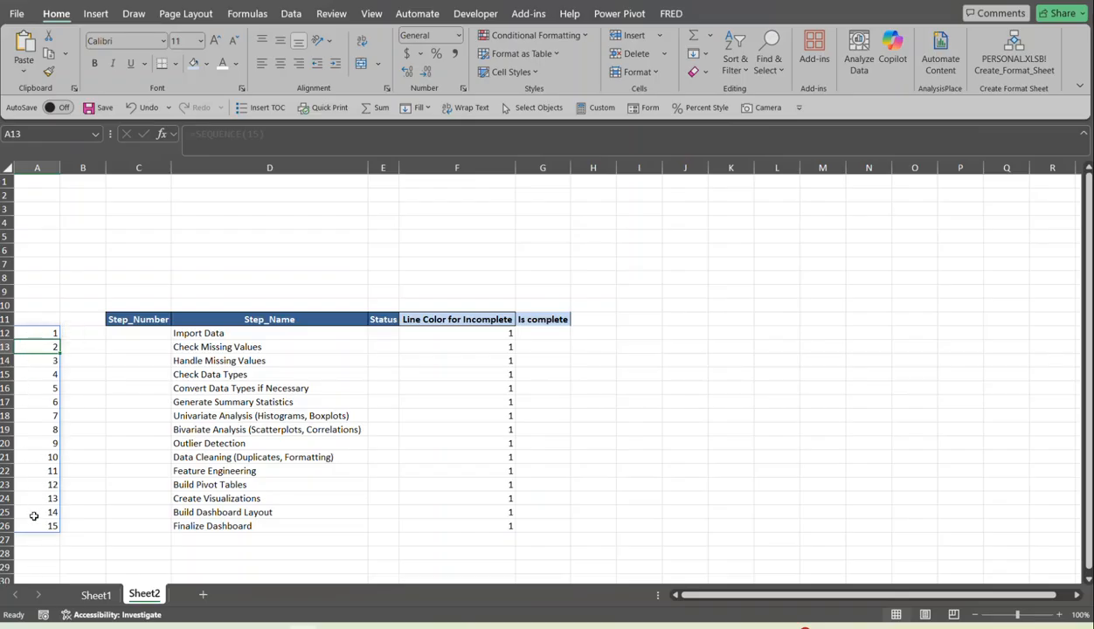
click(37, 331)
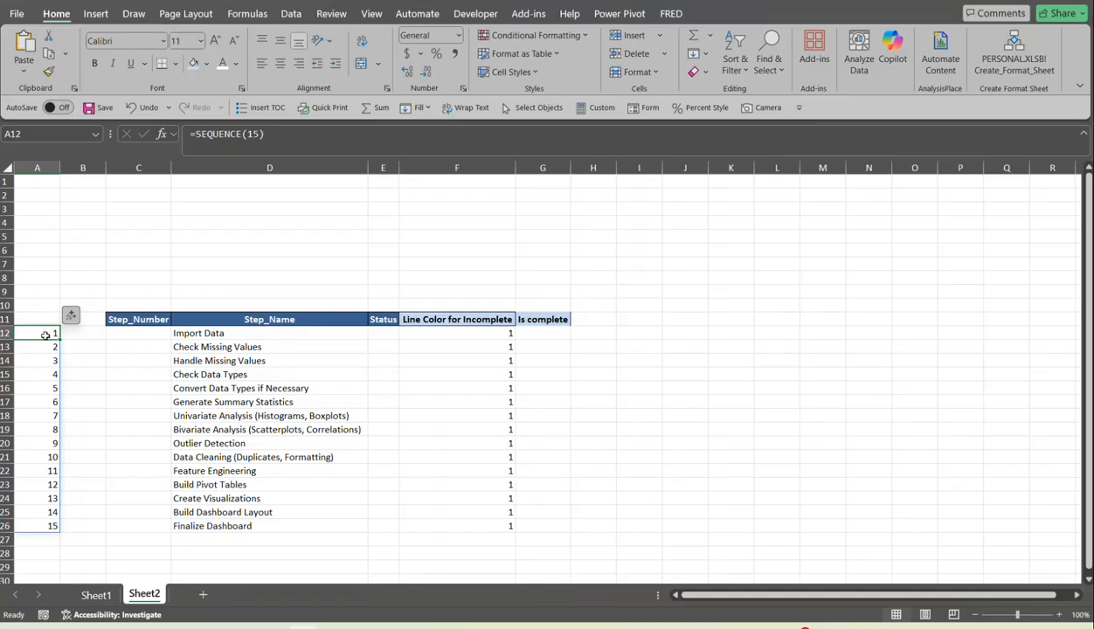
Enter the formula =ROW() in cell B4 to return that cell's row number
click(97, 334)
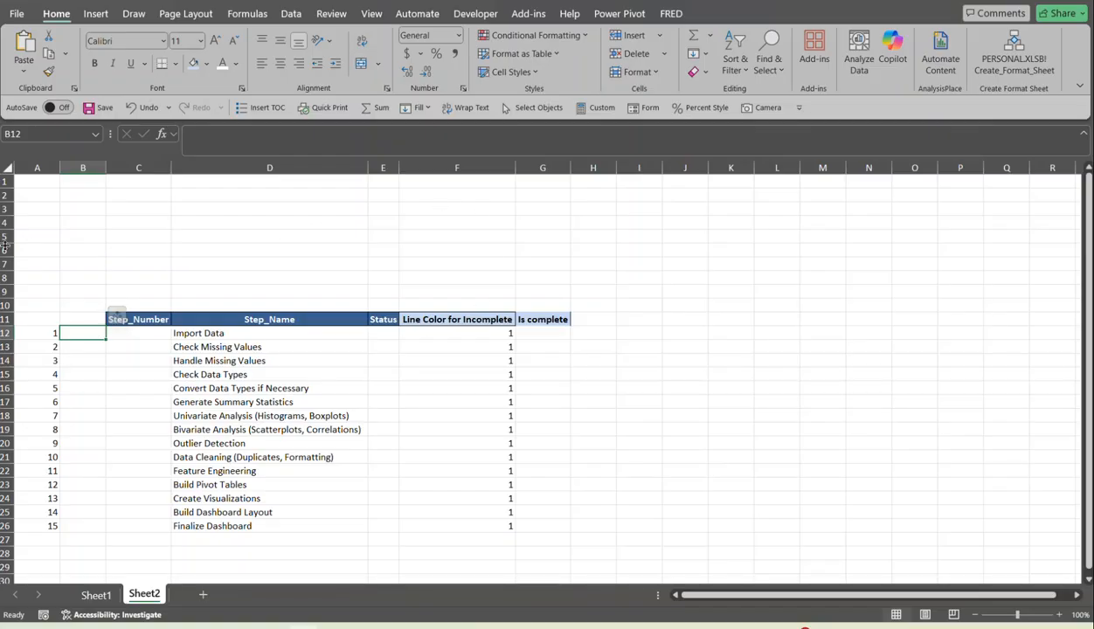
click(78, 221)
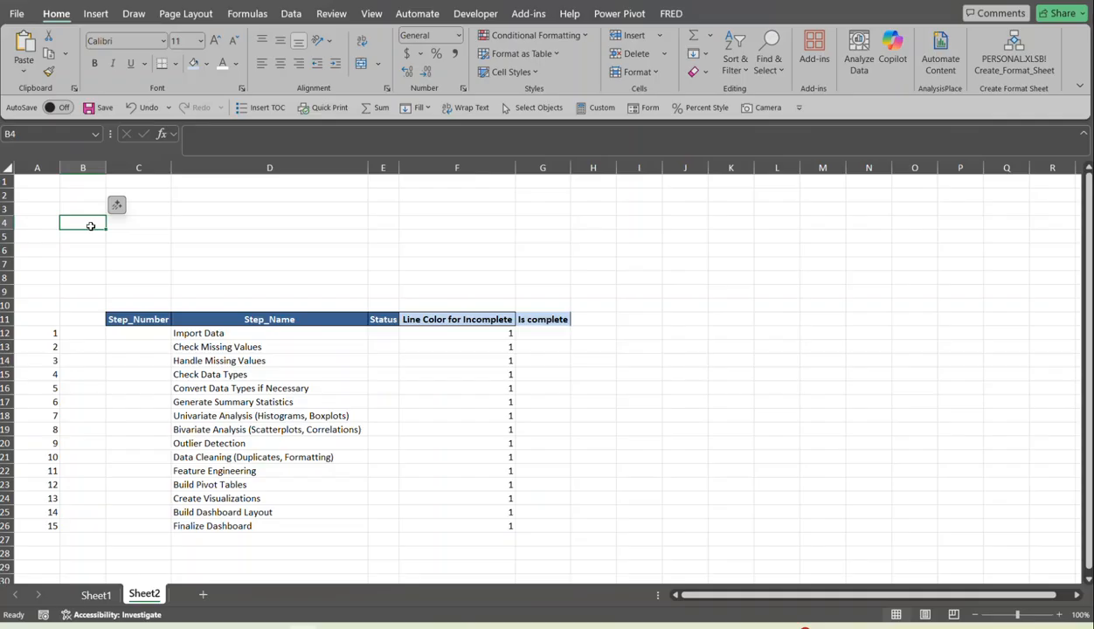
text(=r)
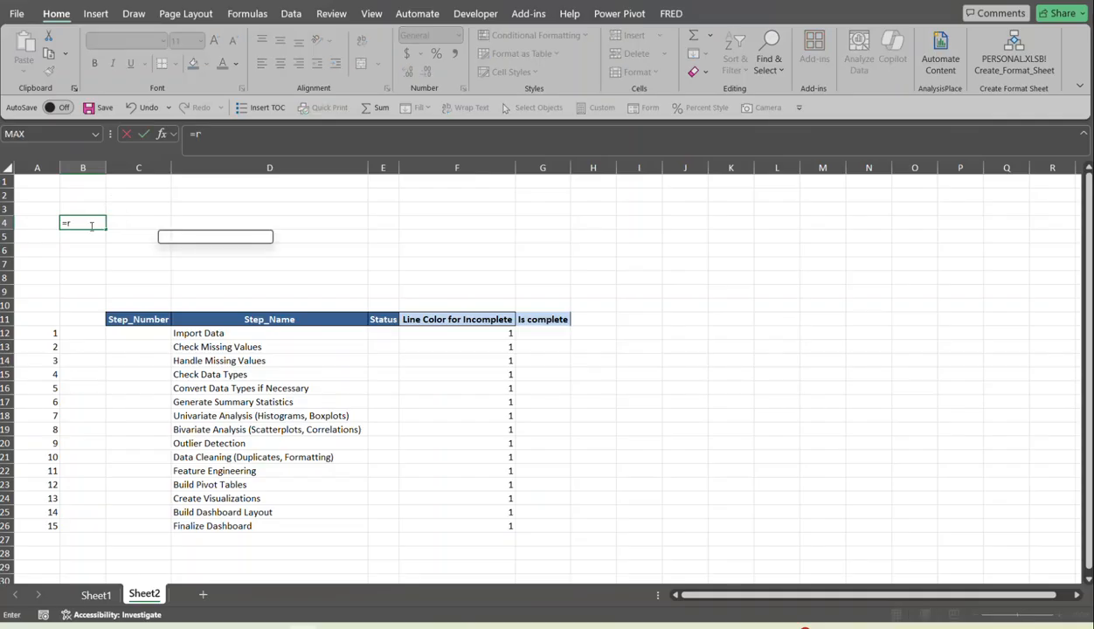
text(ow()
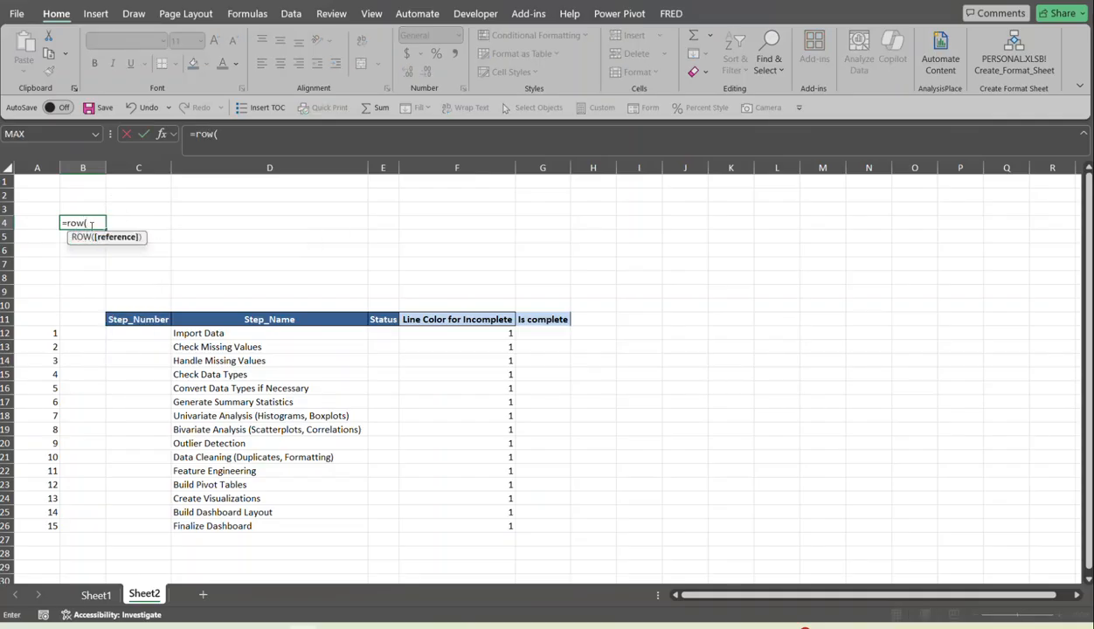
text())
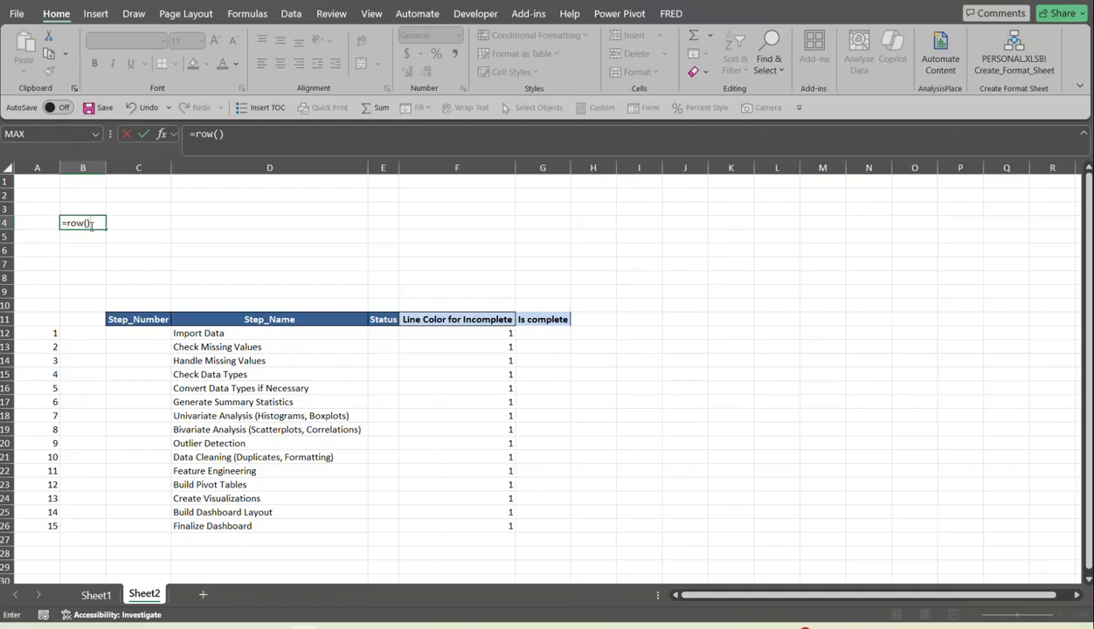
key(Return)
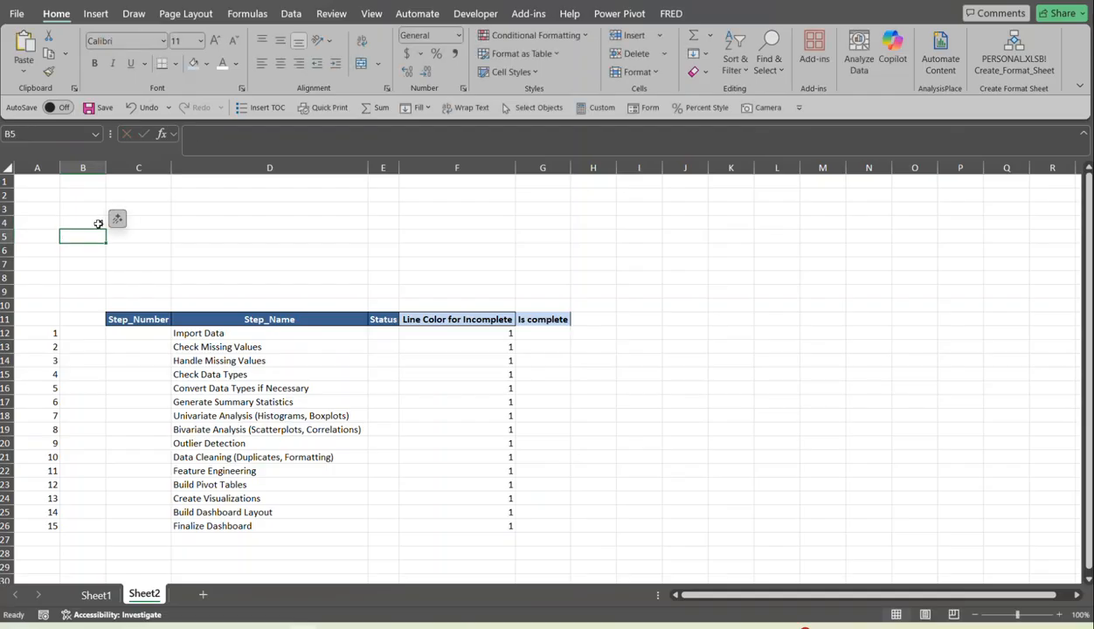
click(98, 224)
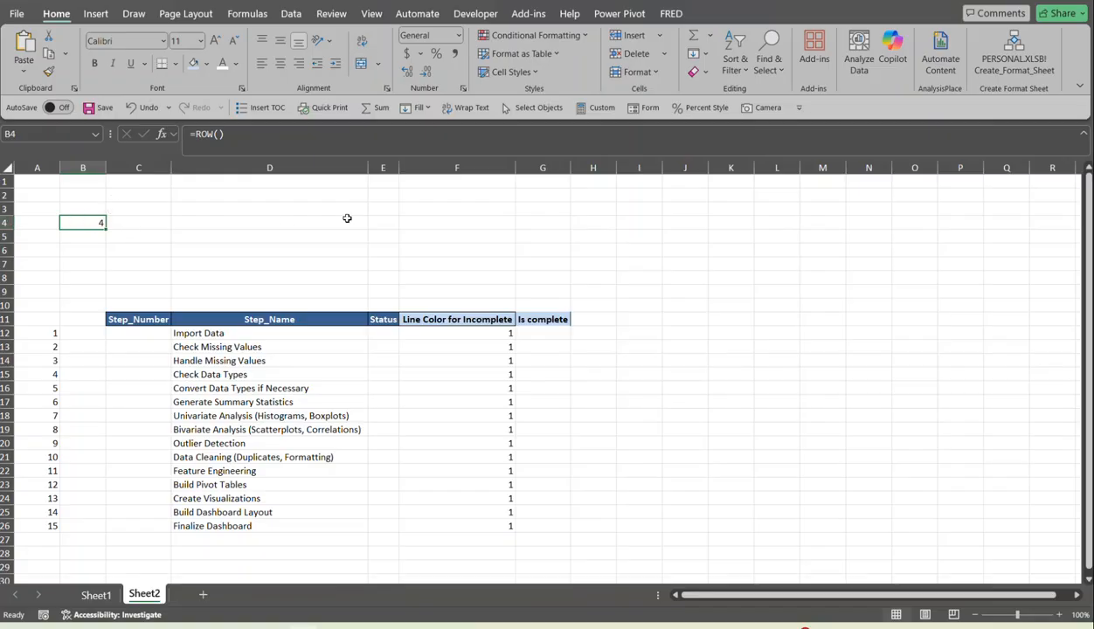
Enter the formula =ROW() in cell K11, beside the table's header row, to return its row number
click(743, 316)
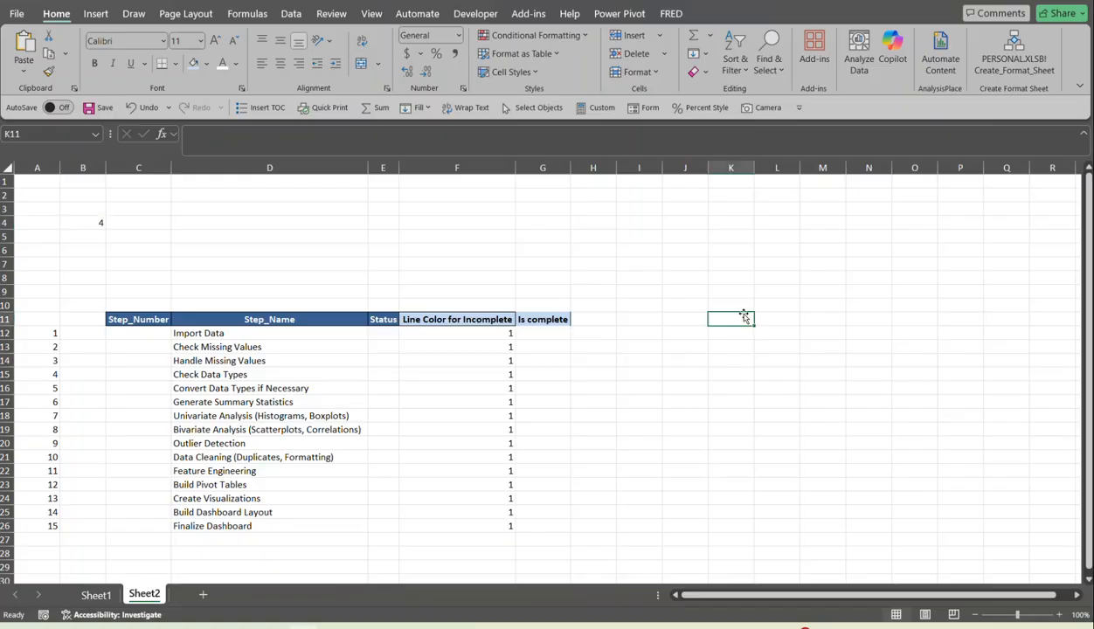
double_click(736, 315)
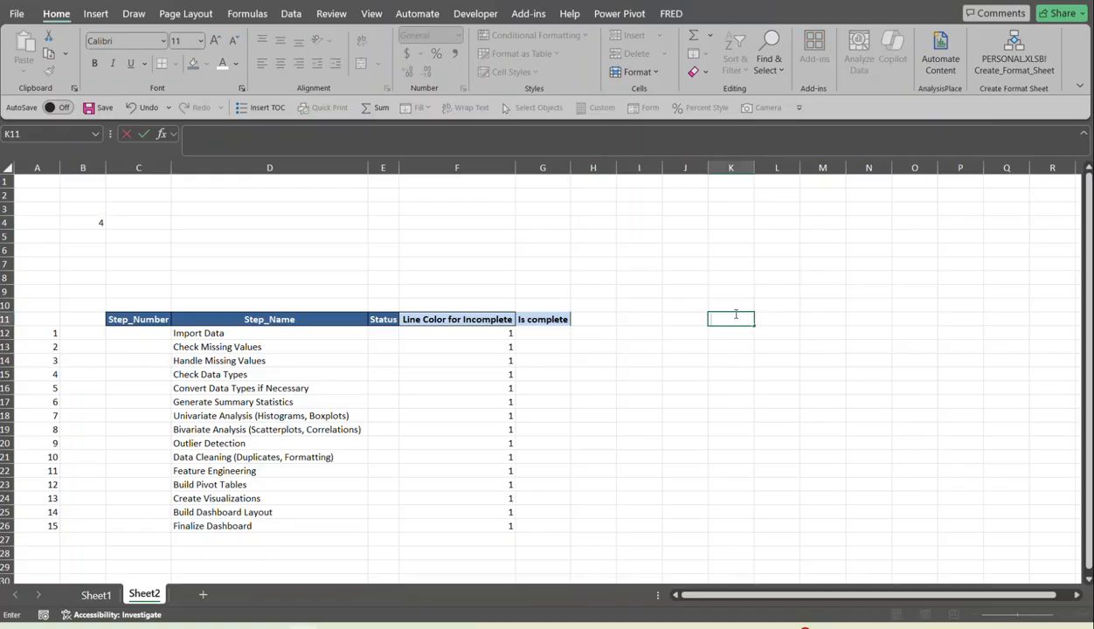
text(=riow)
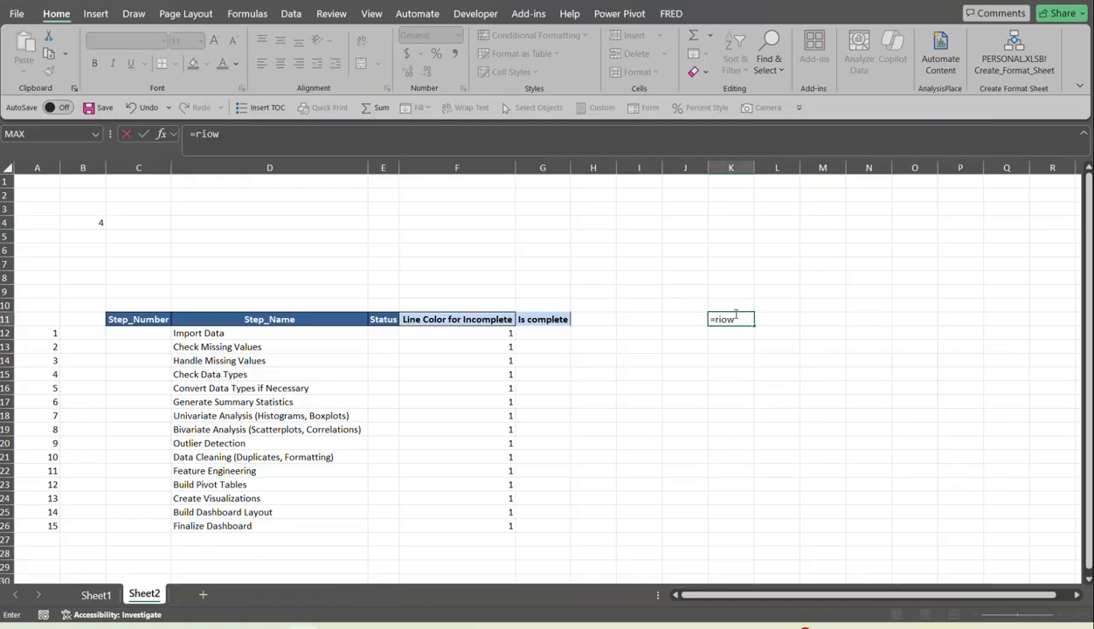
key(BackSpace)
key(BackSpace)
key(BackSpace)
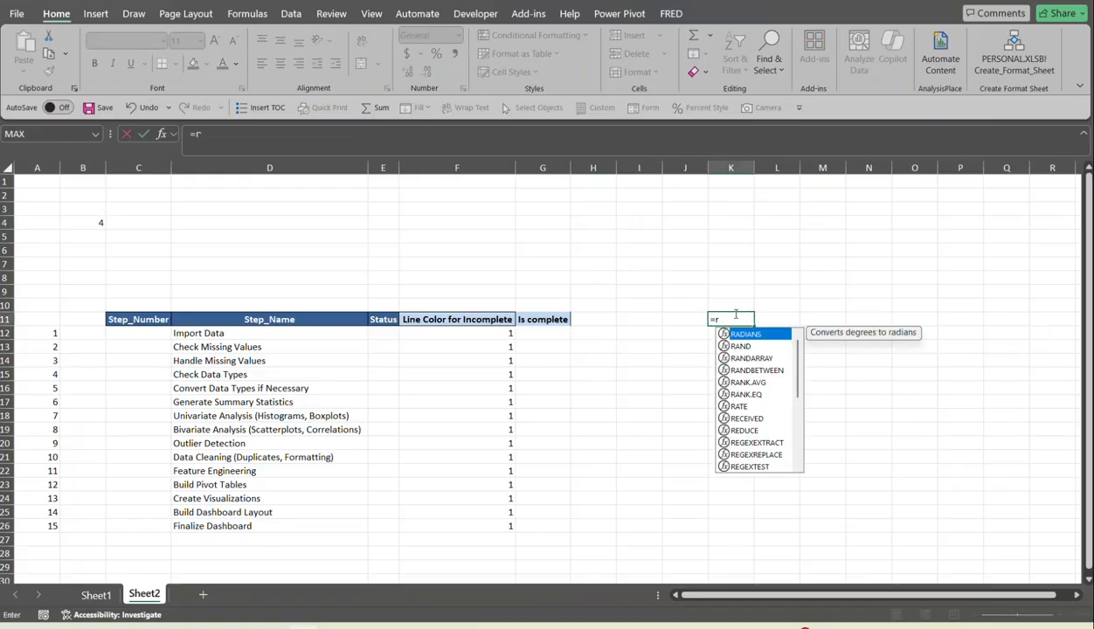
text(ow)
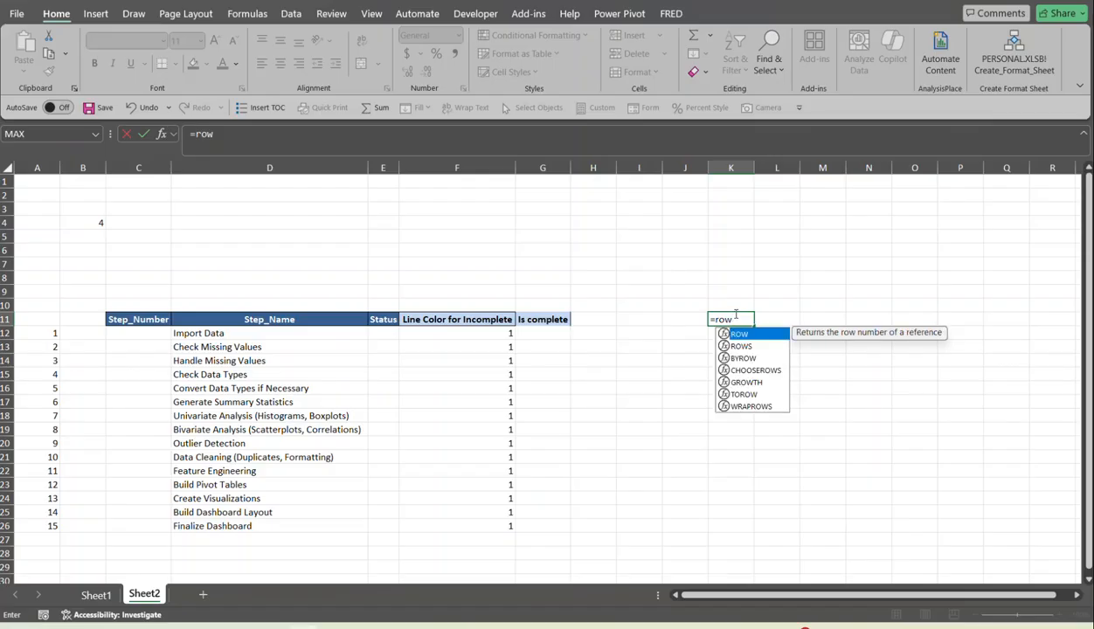
text(()
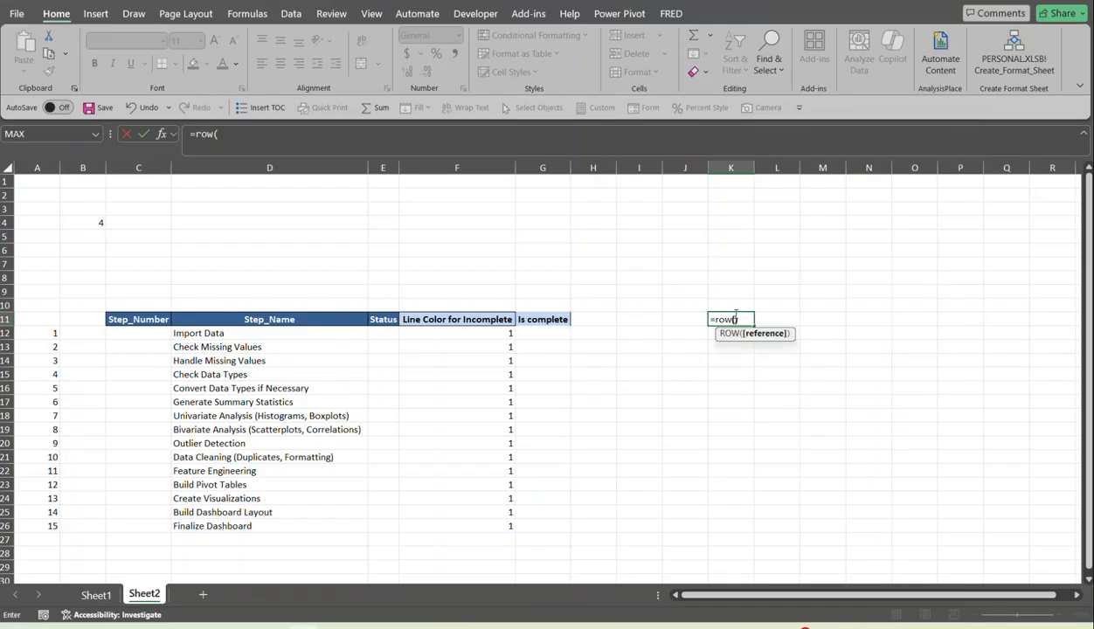
text())
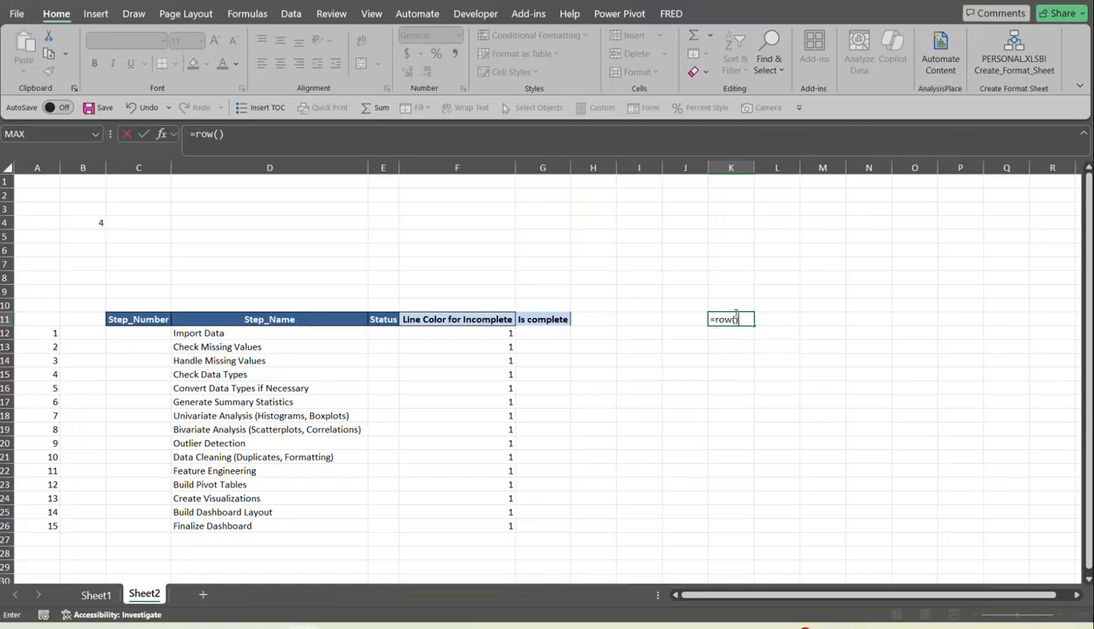
key(Return)
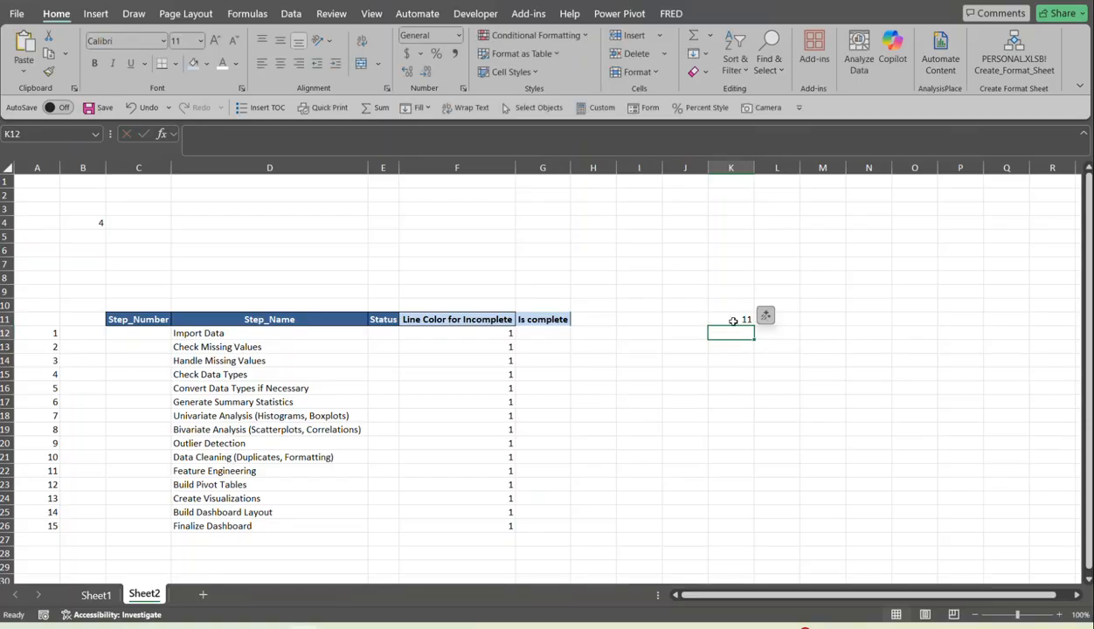
click(734, 320)
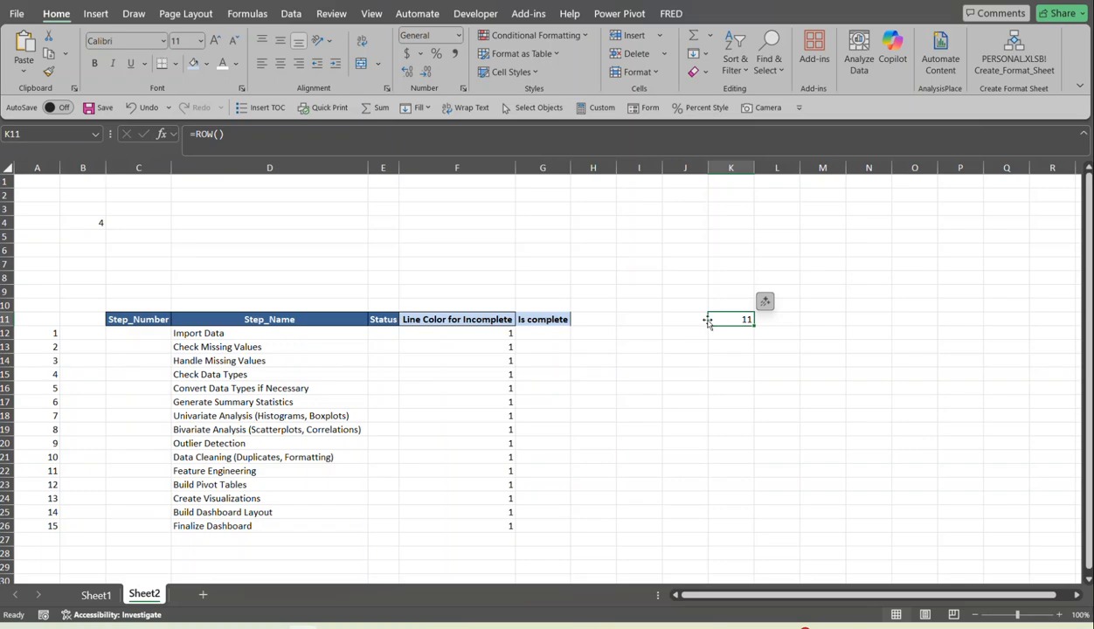
Enter the formula =ROW()-ROW($B$11) in cell B12 to number the first step relative to the header row
click(92, 330)
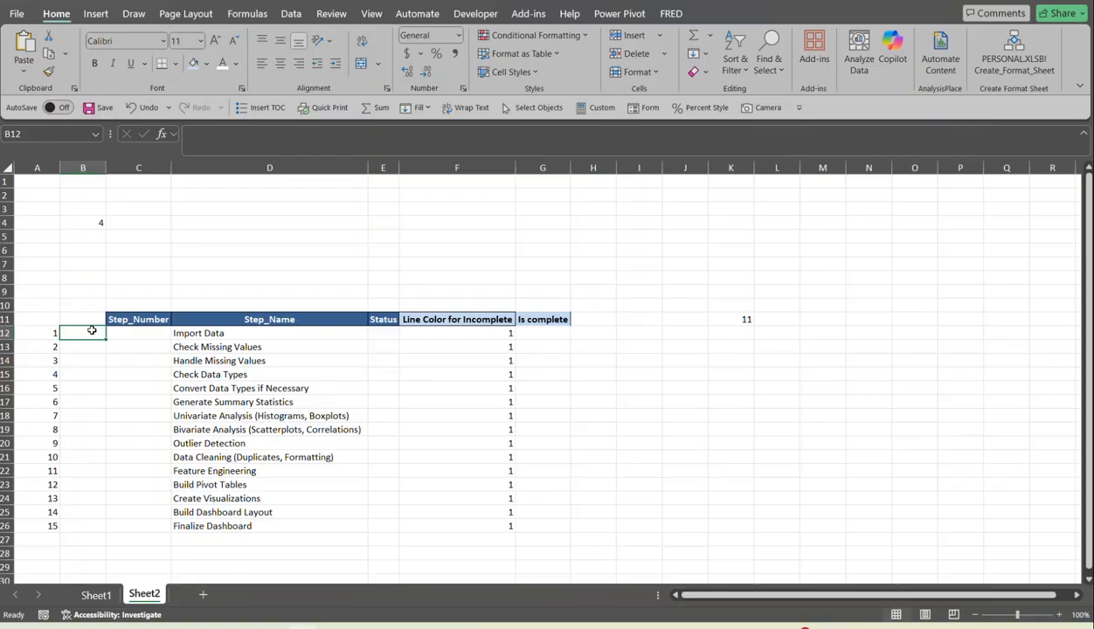
text(=row)
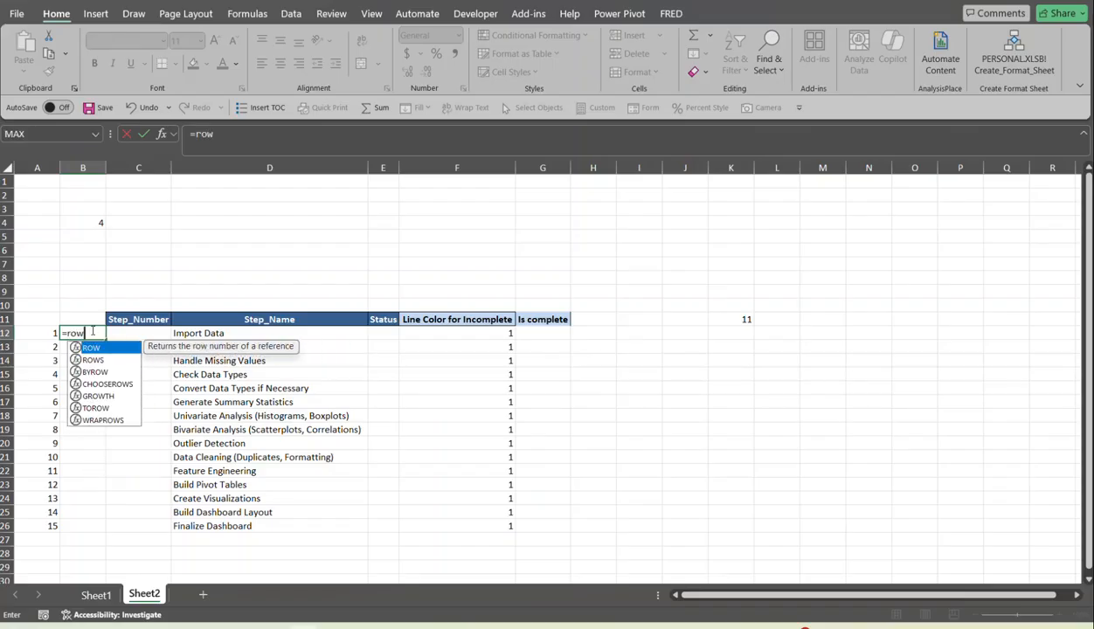
text(()-)
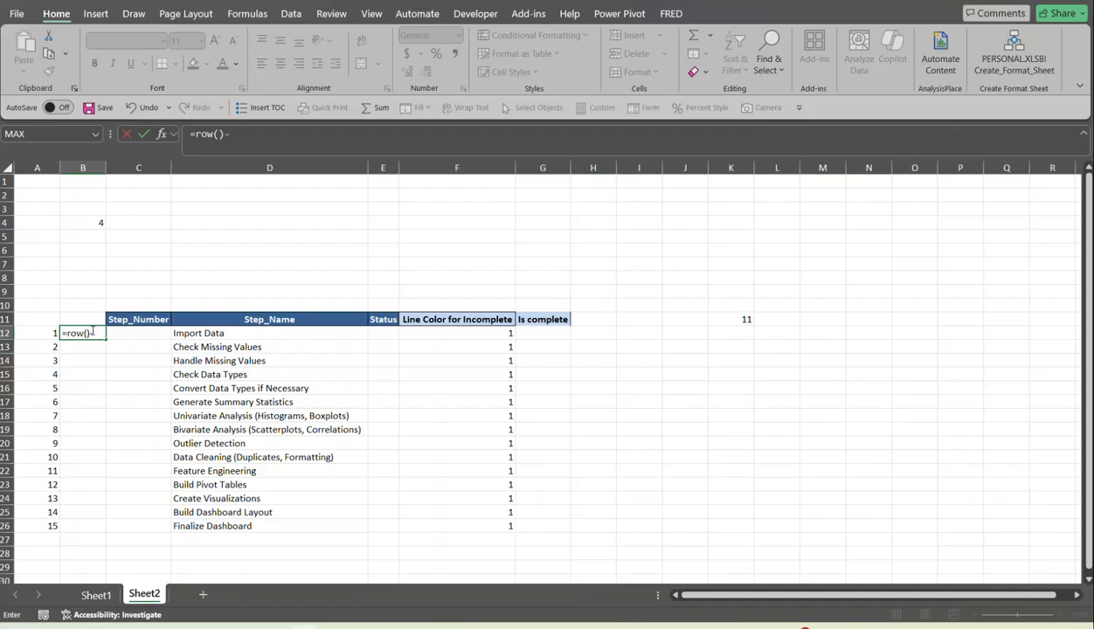
text(row)
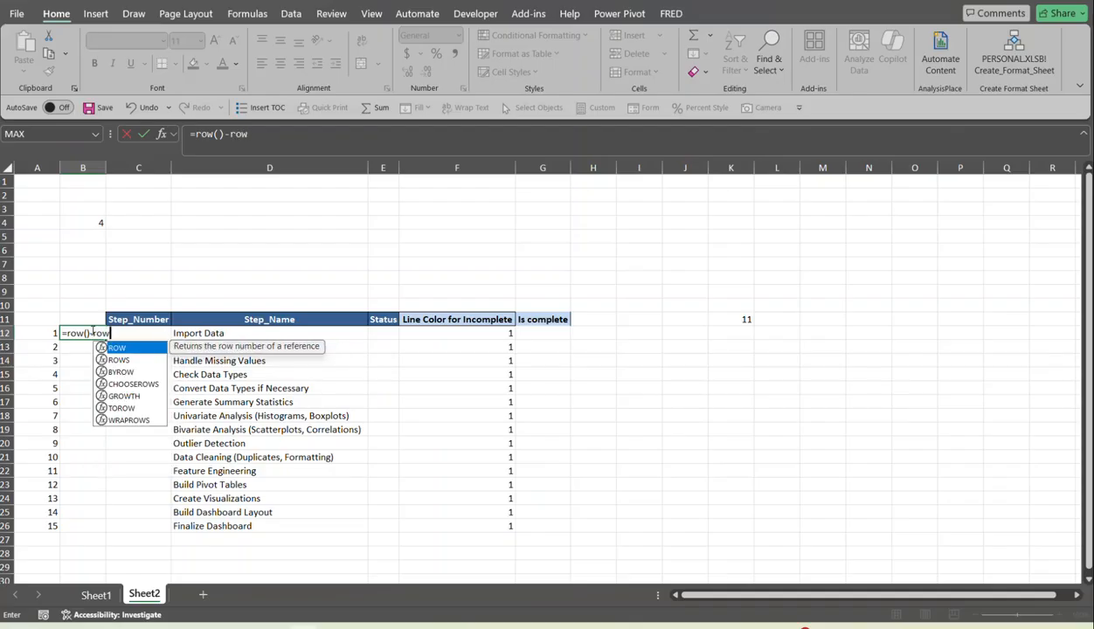
text(()
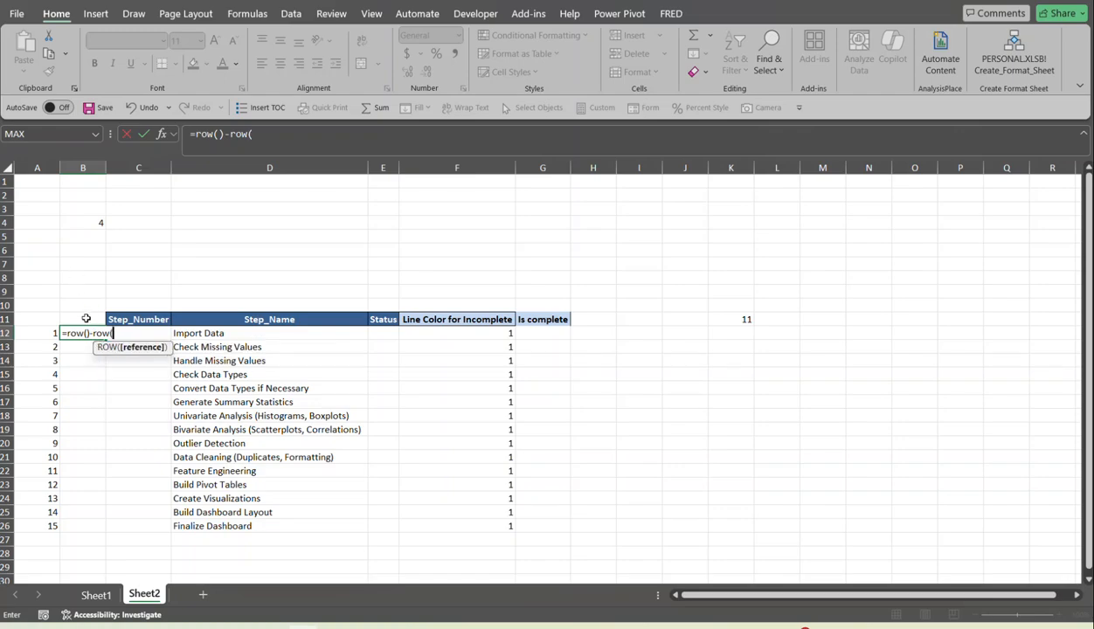
click(86, 318)
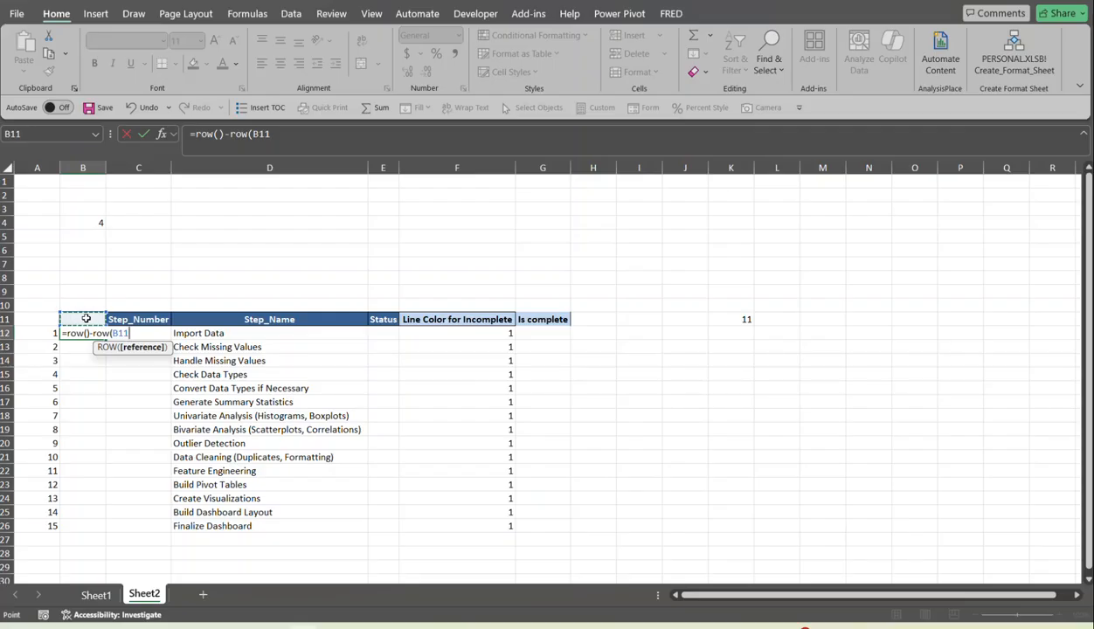
key(F4)
text())
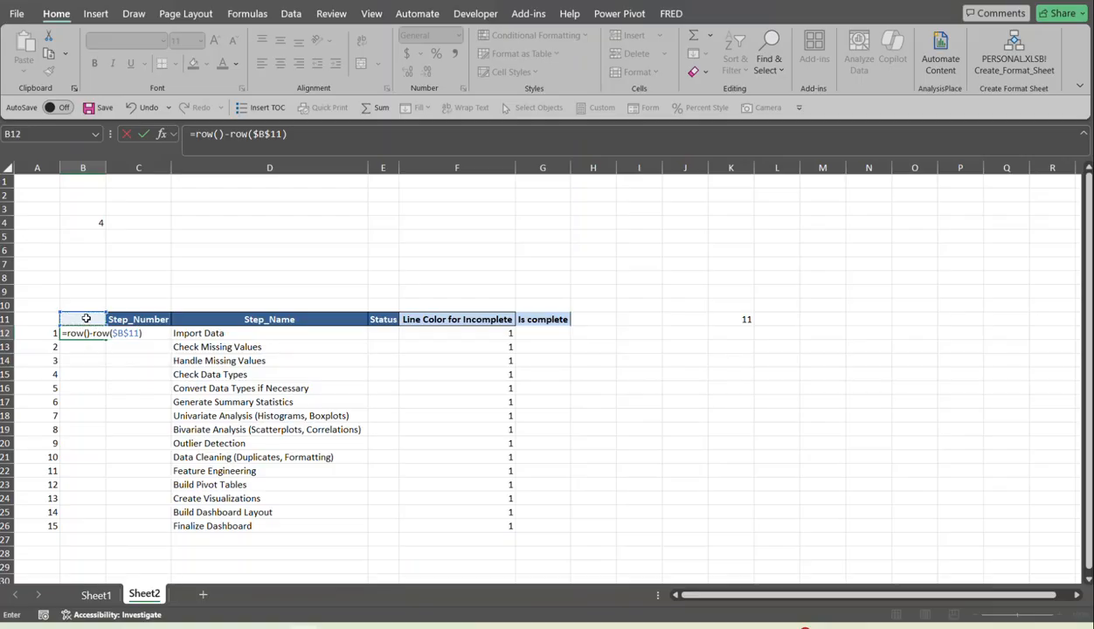
key(Return)
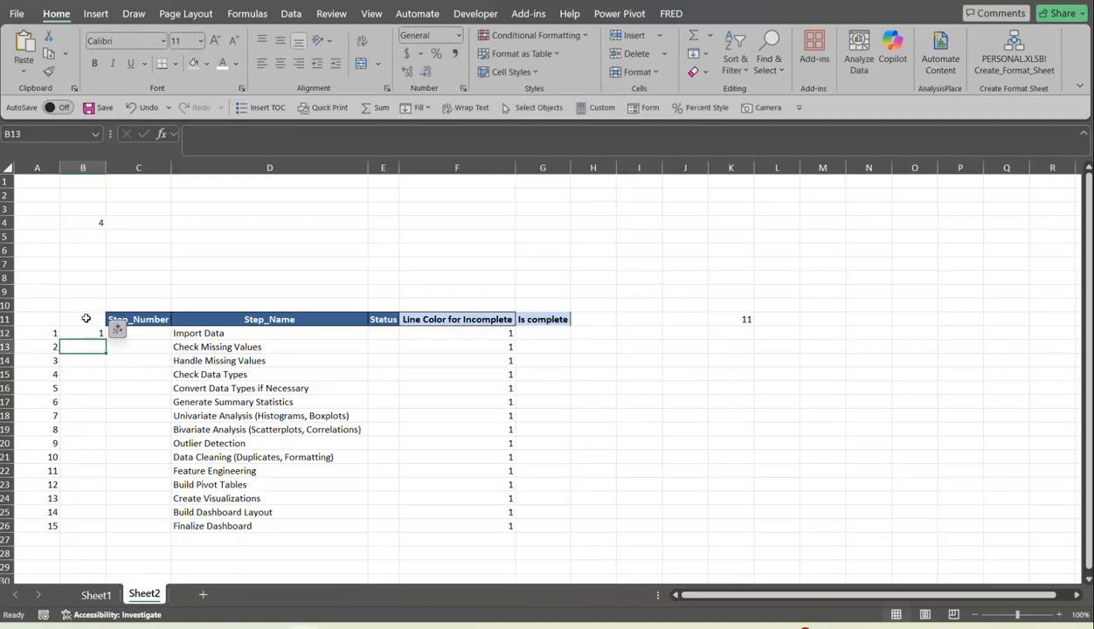
Review both ROW parts of the formula in B12 and fill it down to B26 for all steps
click(80, 334)
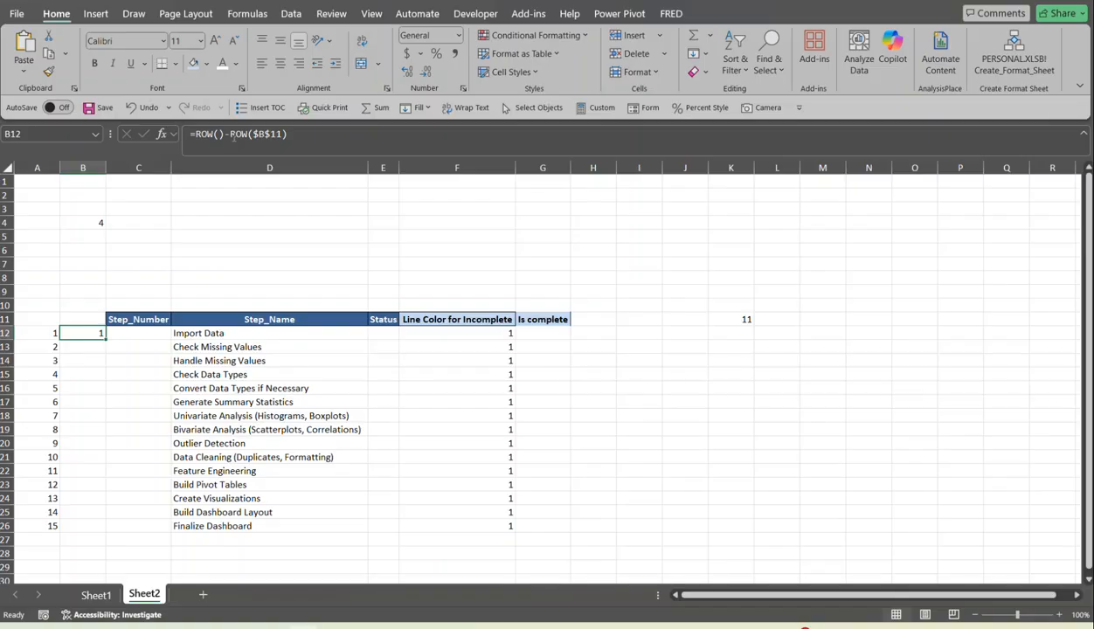
click(226, 137)
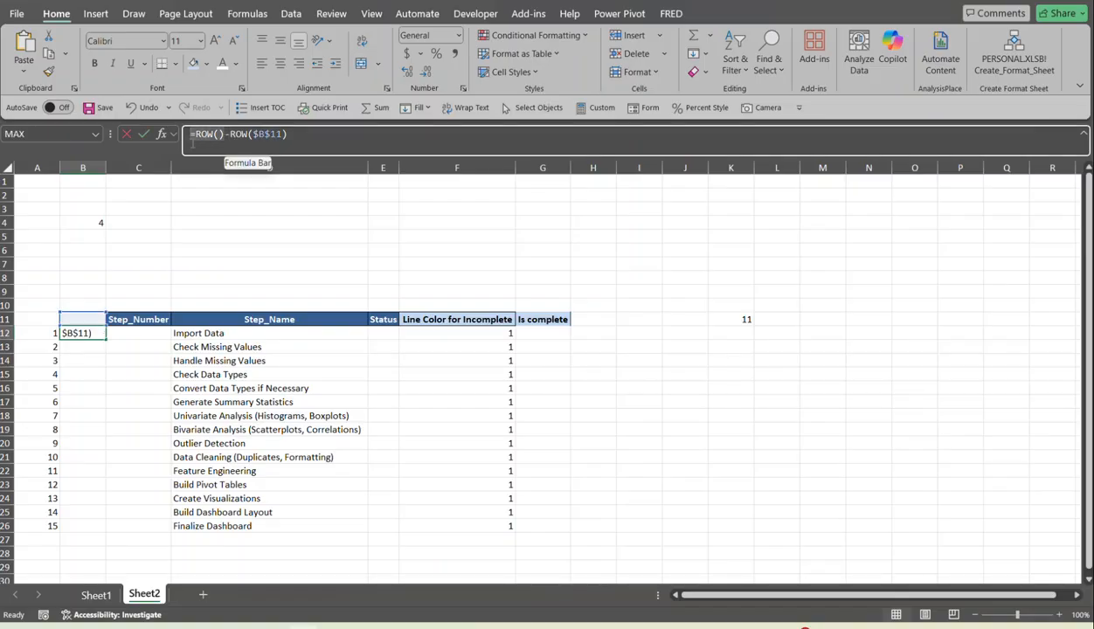
click(192, 135)
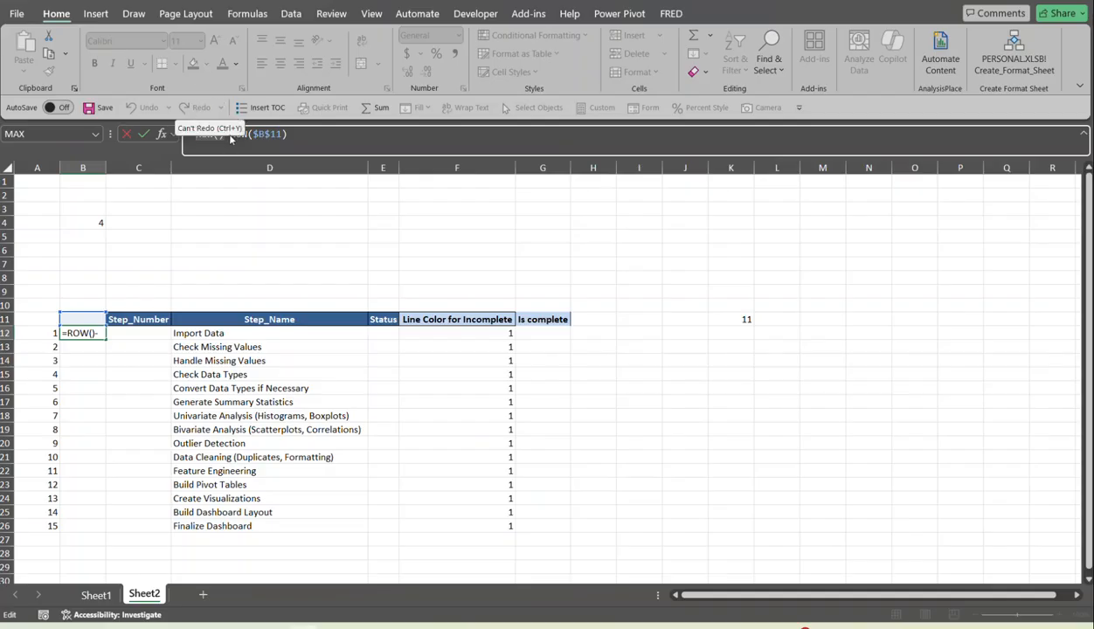
drag(230, 135, 287, 134)
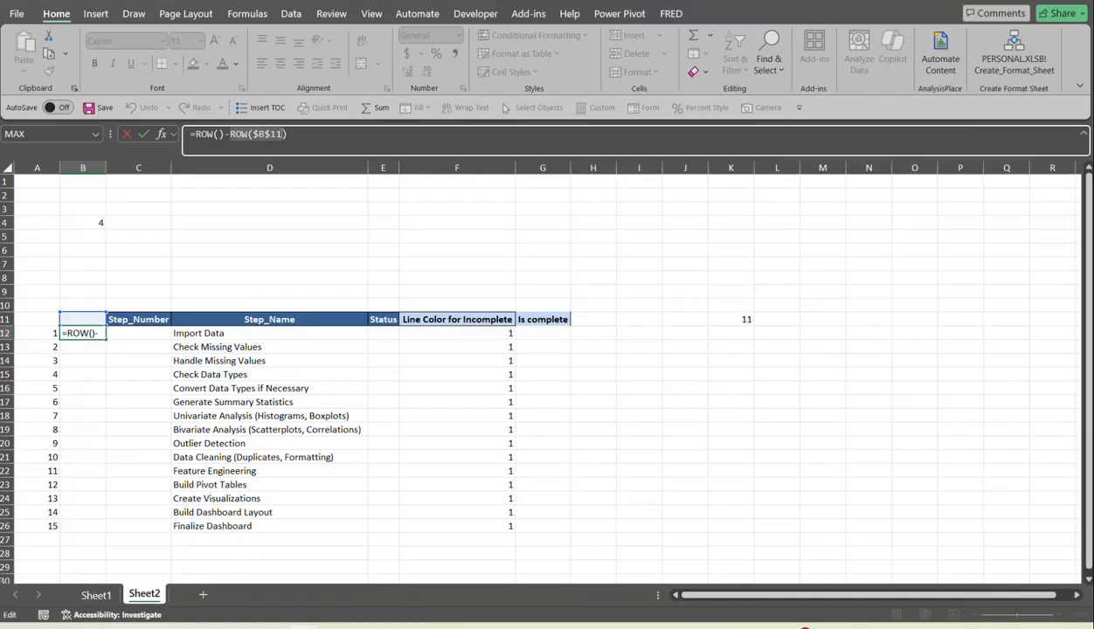
text(,)
key(ctrl+Return)
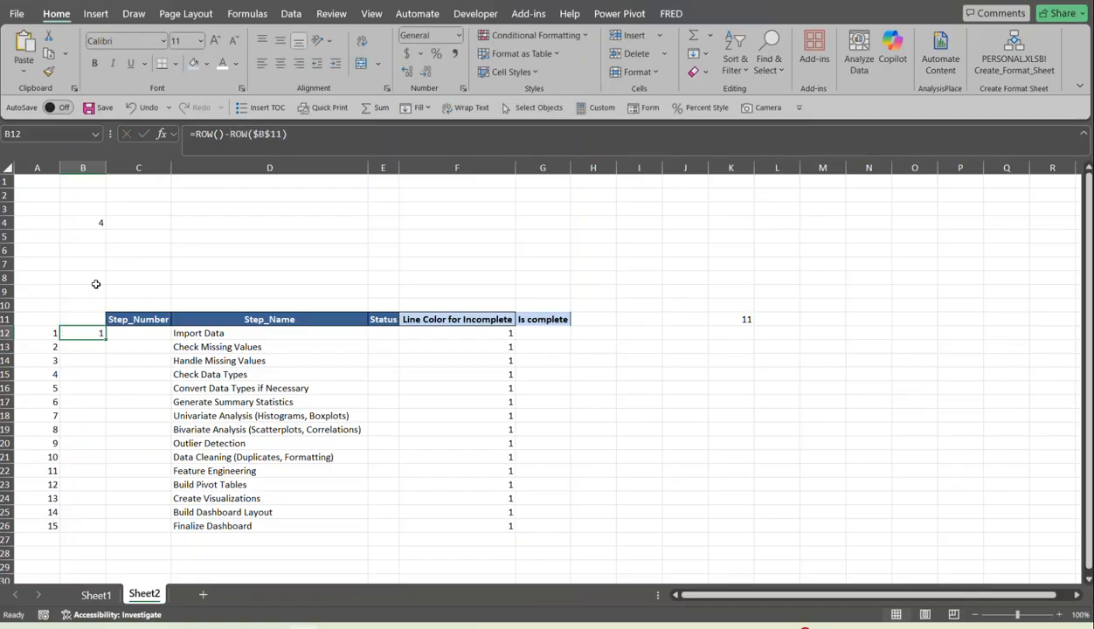
double_click(105, 340)
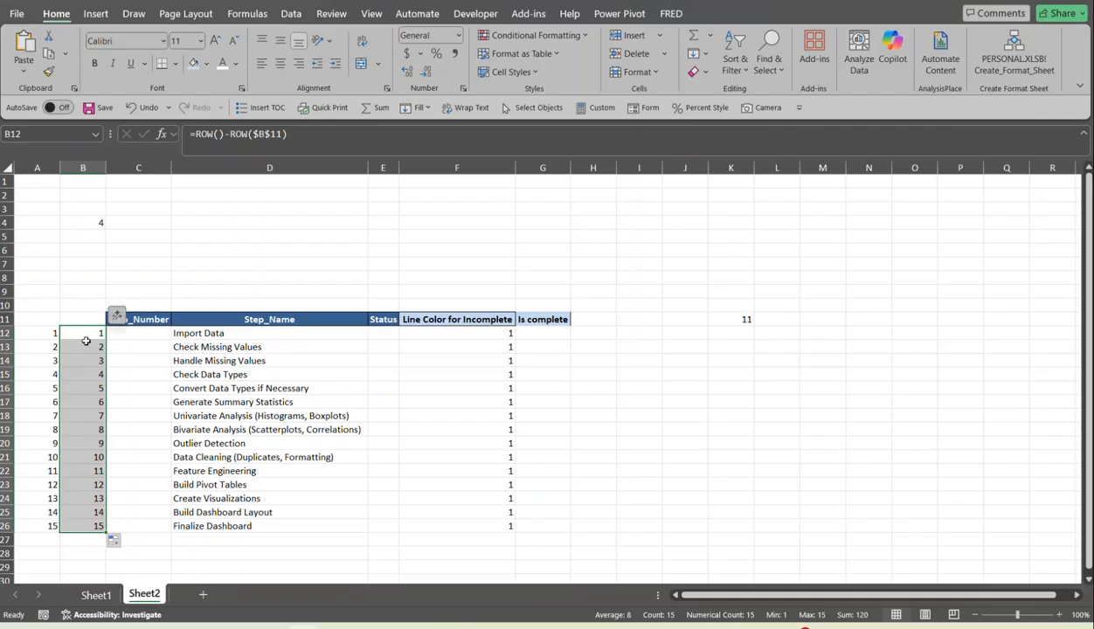
click(83, 415)
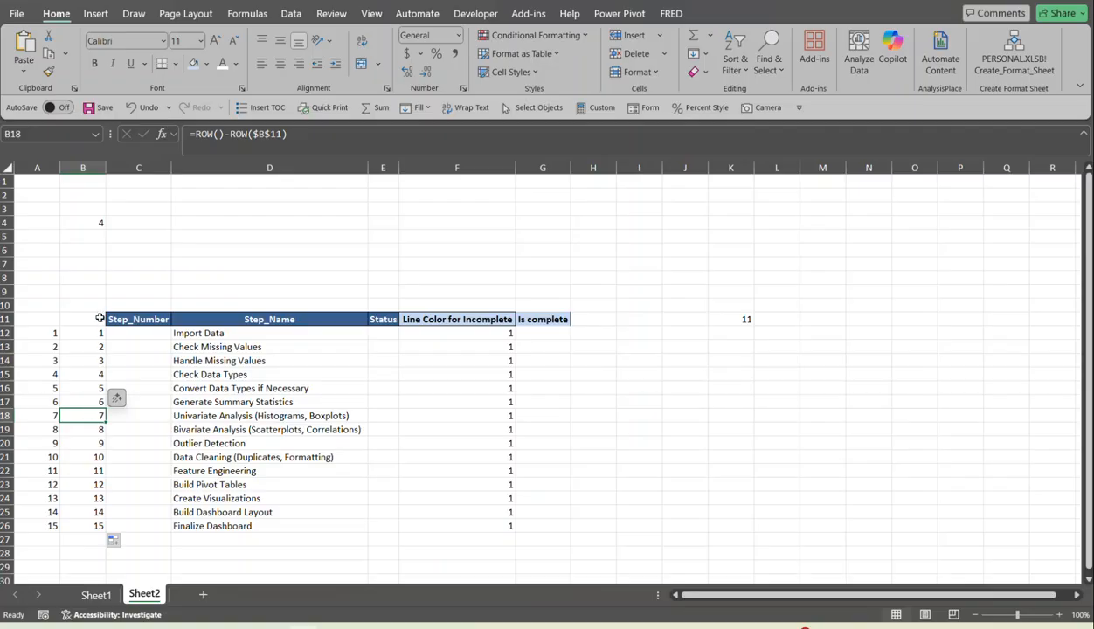
Enter 1 in cell C12 as the first Step_Number, for Import Data
click(150, 336)
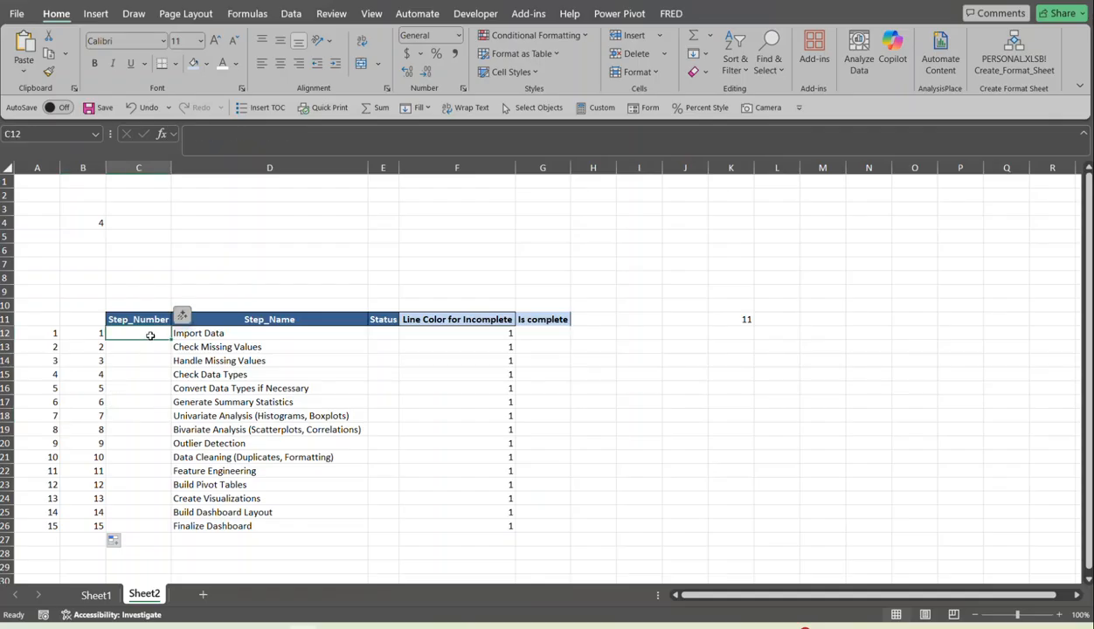
text(1)
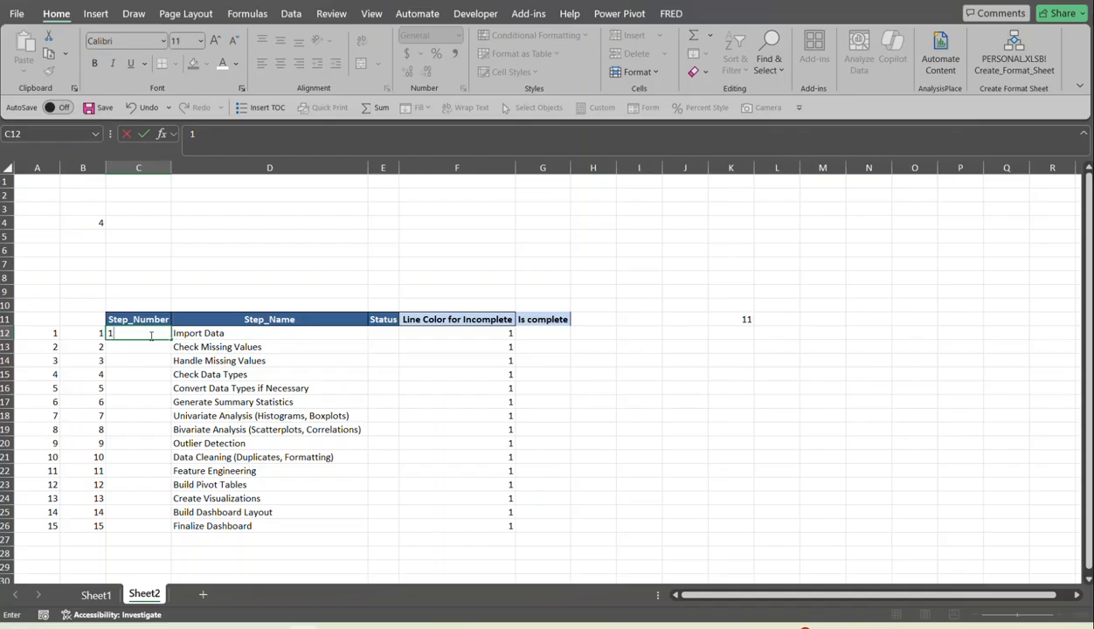
key(ctrl+Return)
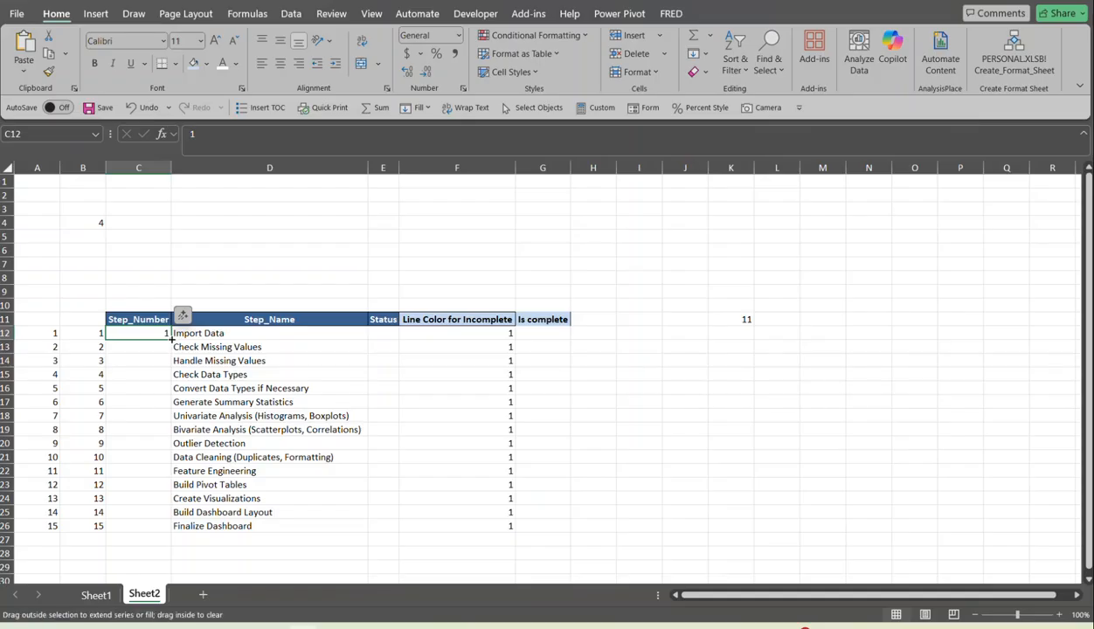
Try to number the steps by a plain fill of C12 down to C26, and undo each fill
double_click(171, 340)
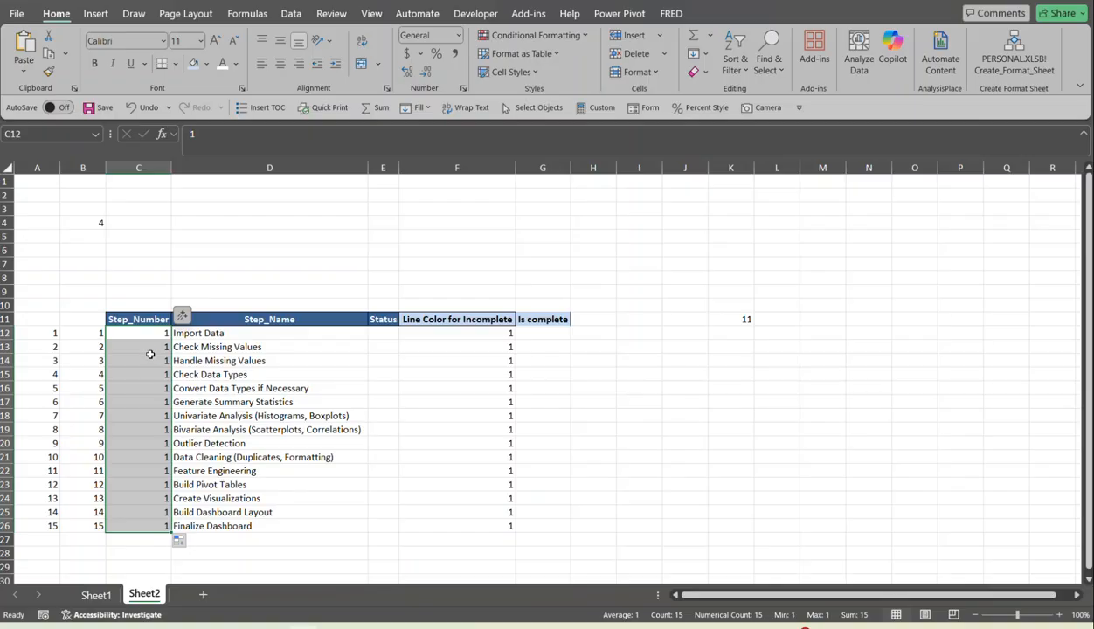
key(ctrl+z)
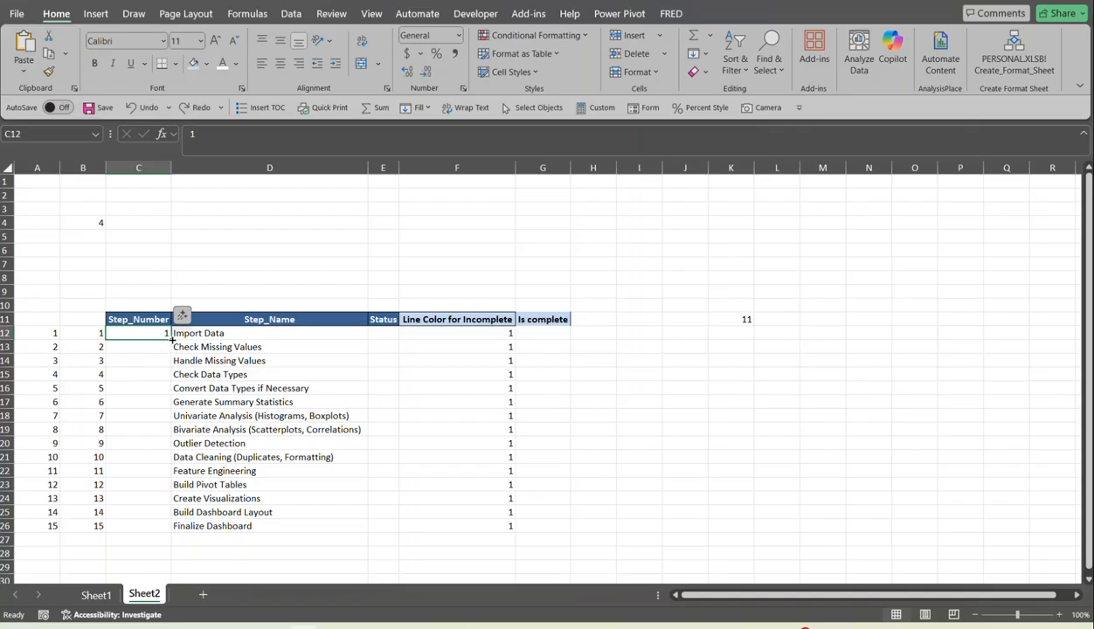
drag(171, 339, 178, 535)
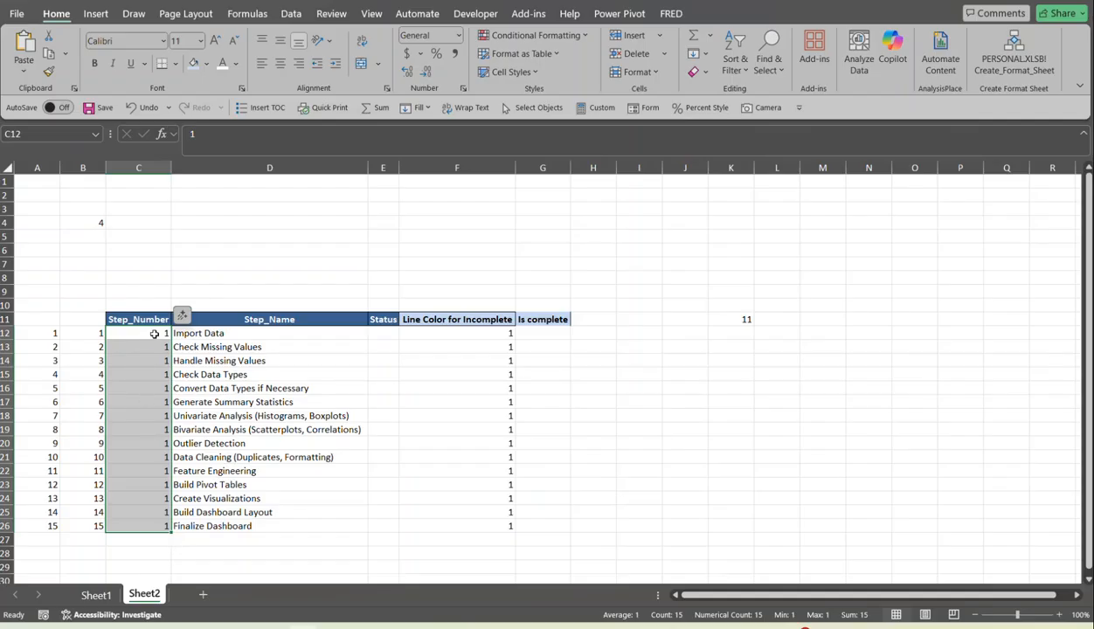
key(ctrl+z)
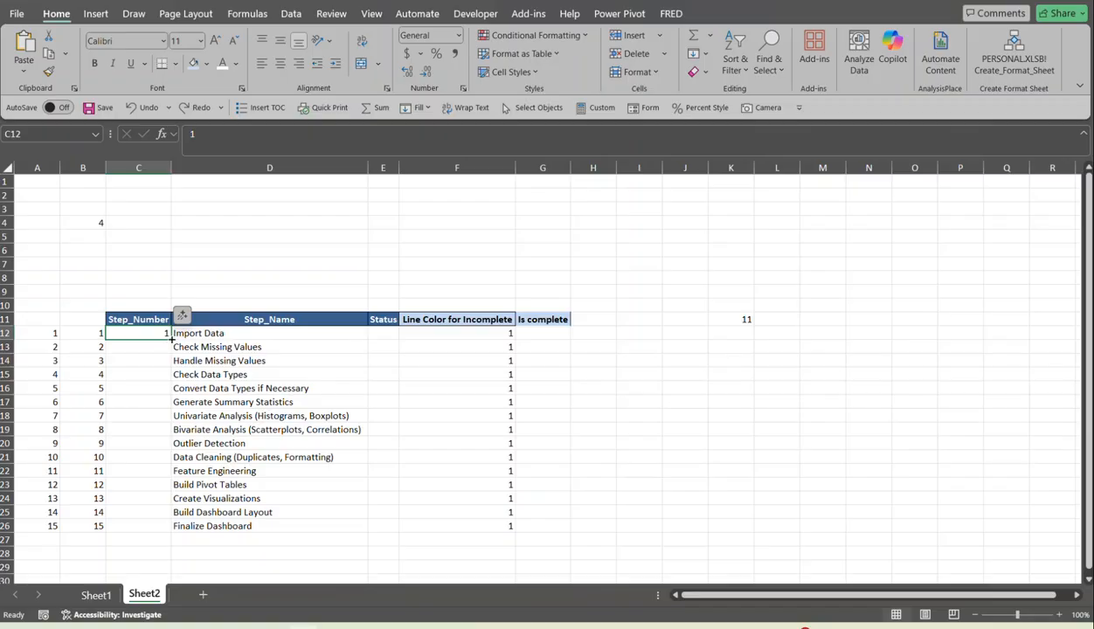
Fill the Step_Number column from C12 down to C26 as an incrementing series from 1 to 15
drag(171, 339, 172, 339)
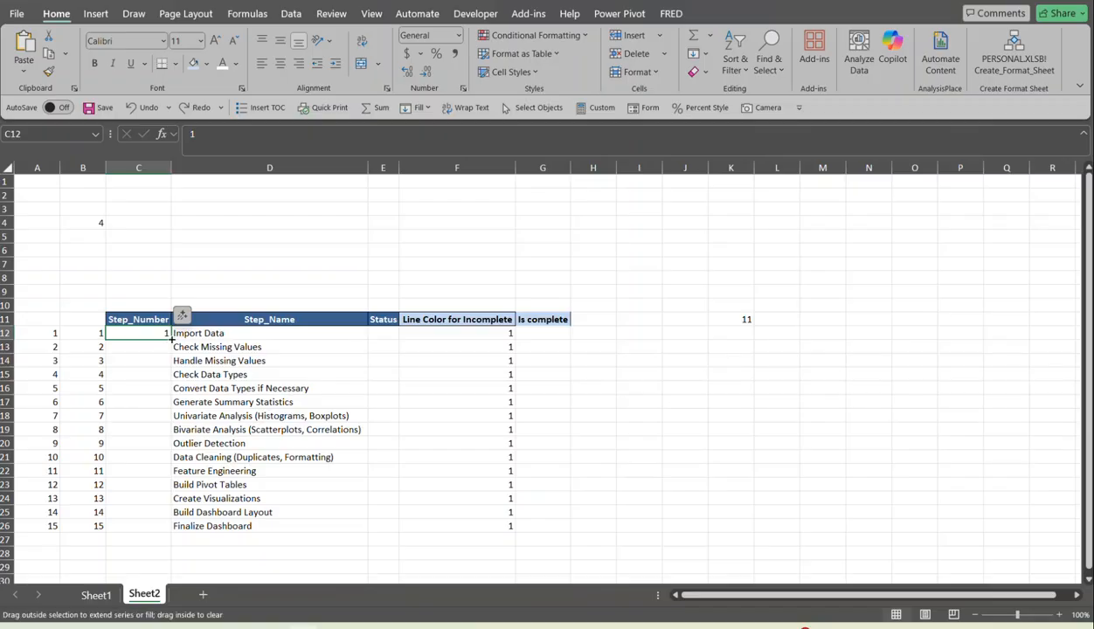
key(ctrl)
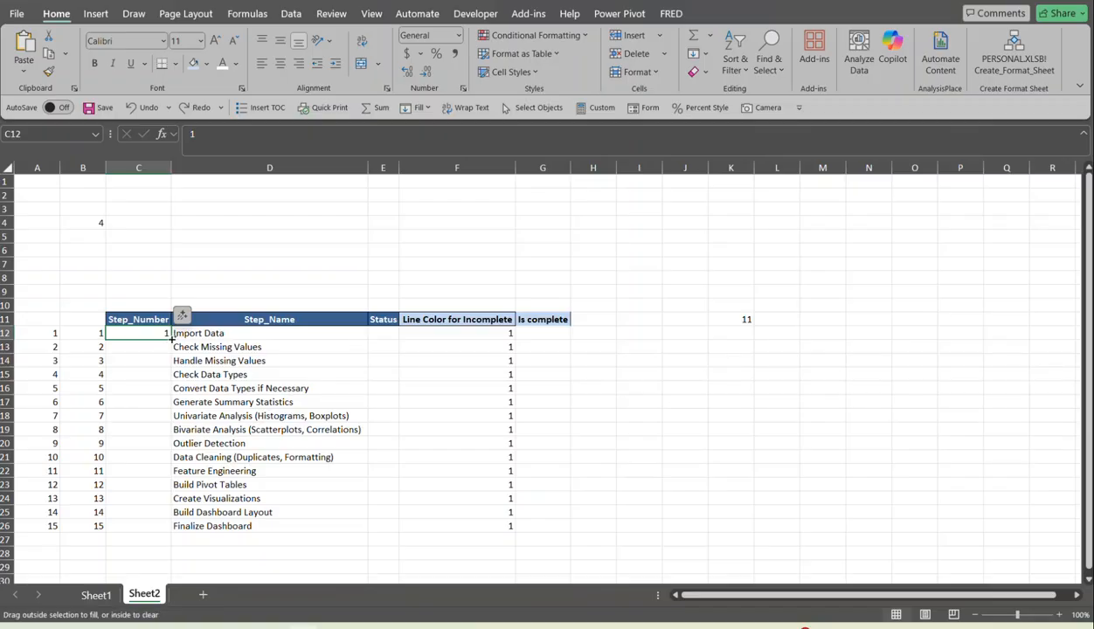
drag(171, 339, 161, 523)
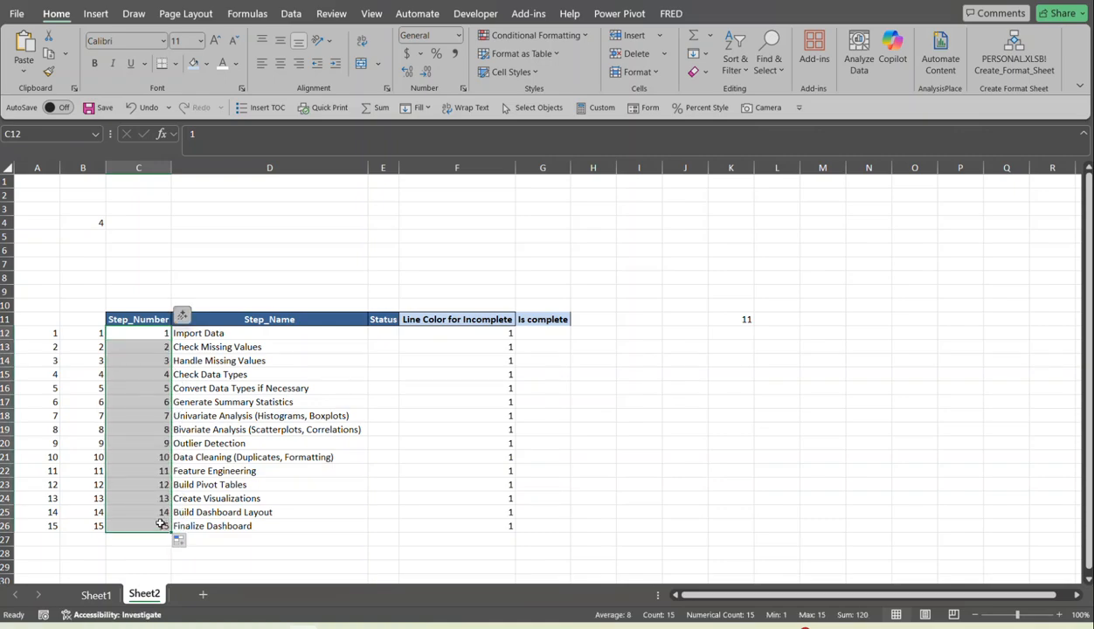
click(128, 332)
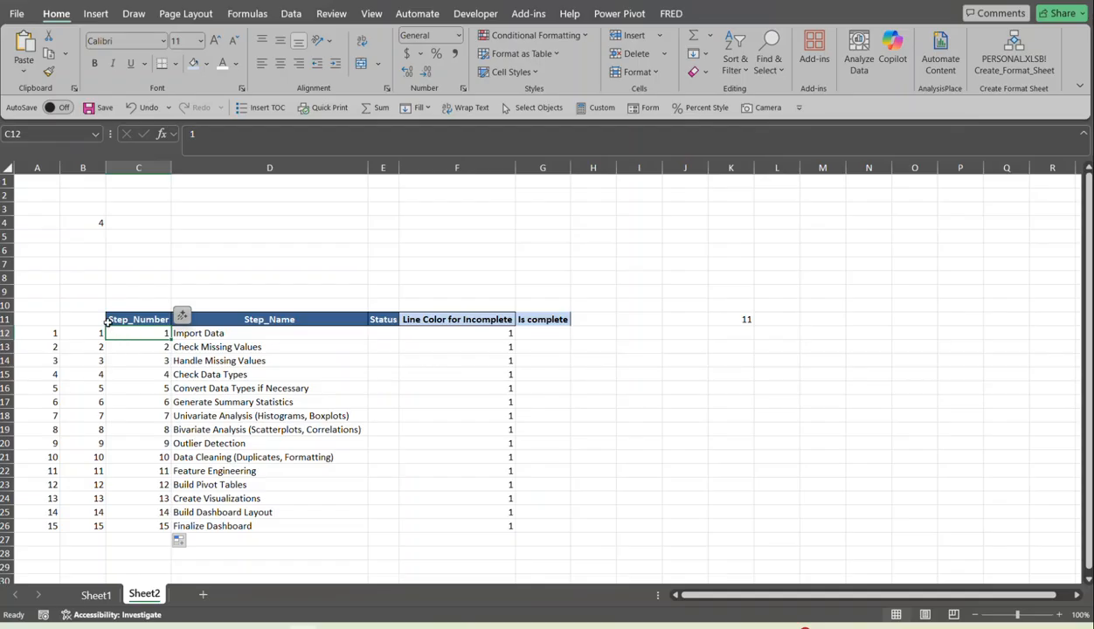
Delete the =ROW() test formulas from cells B4 and K11
click(86, 222)
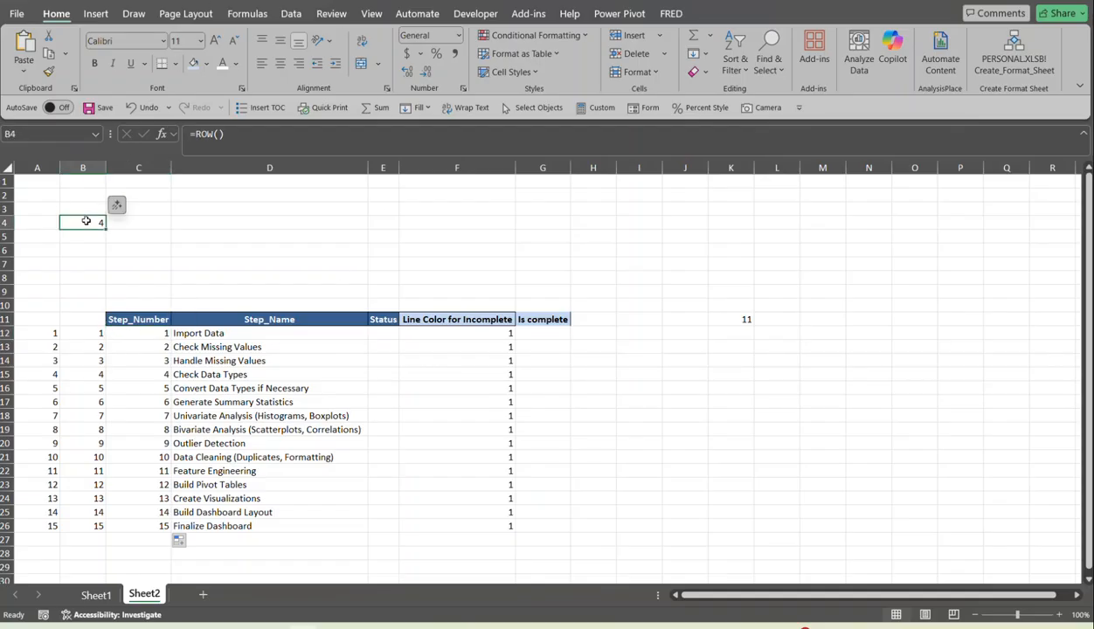
key(Delete)
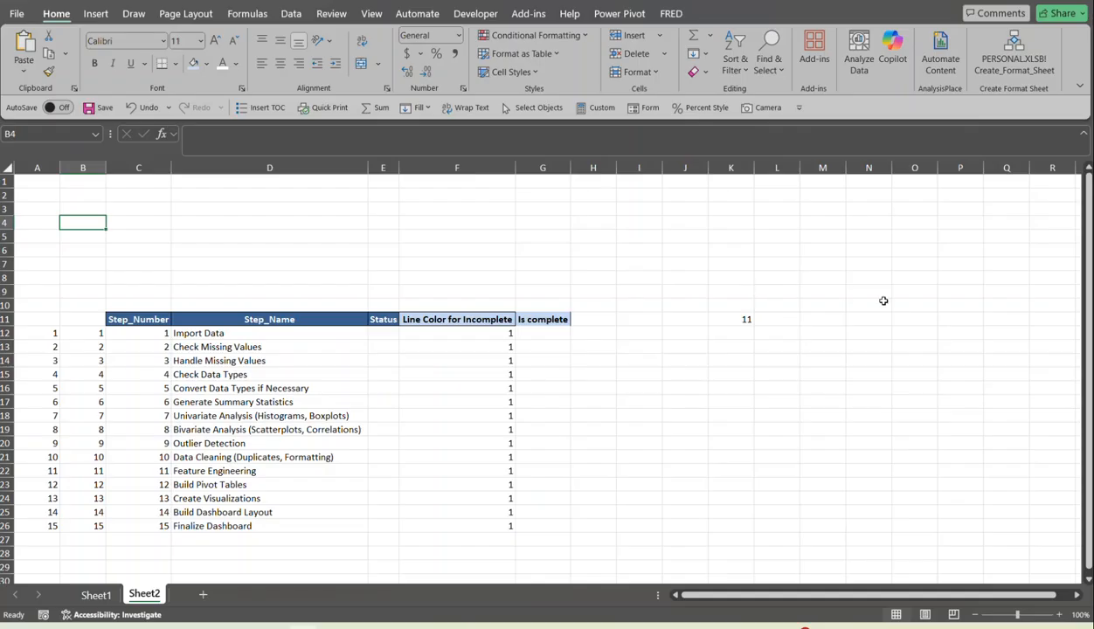
click(746, 320)
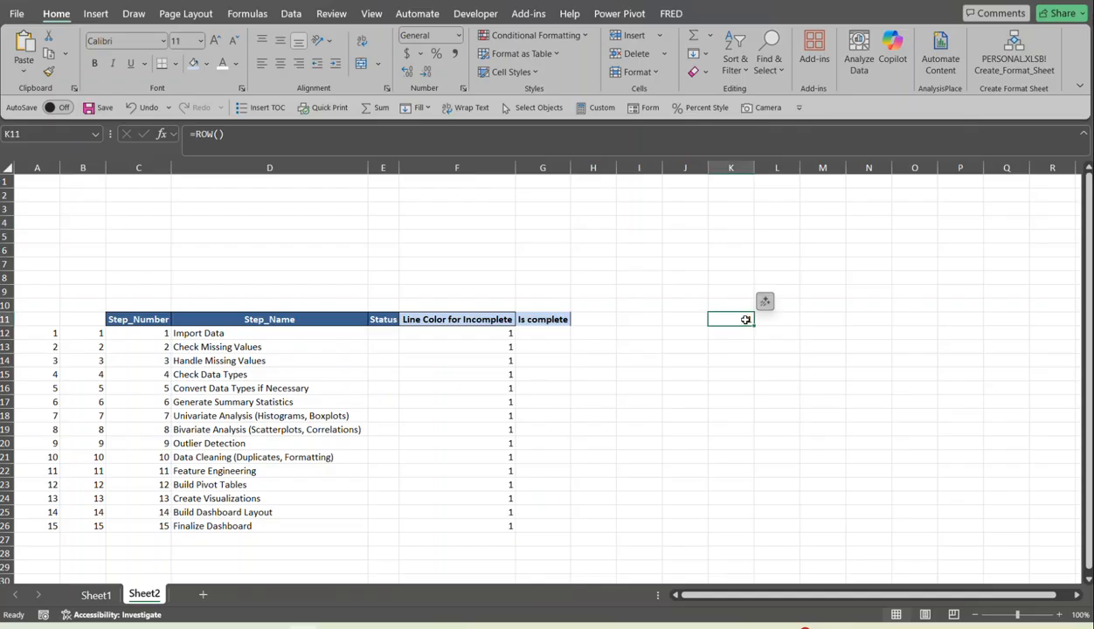
key(Delete)
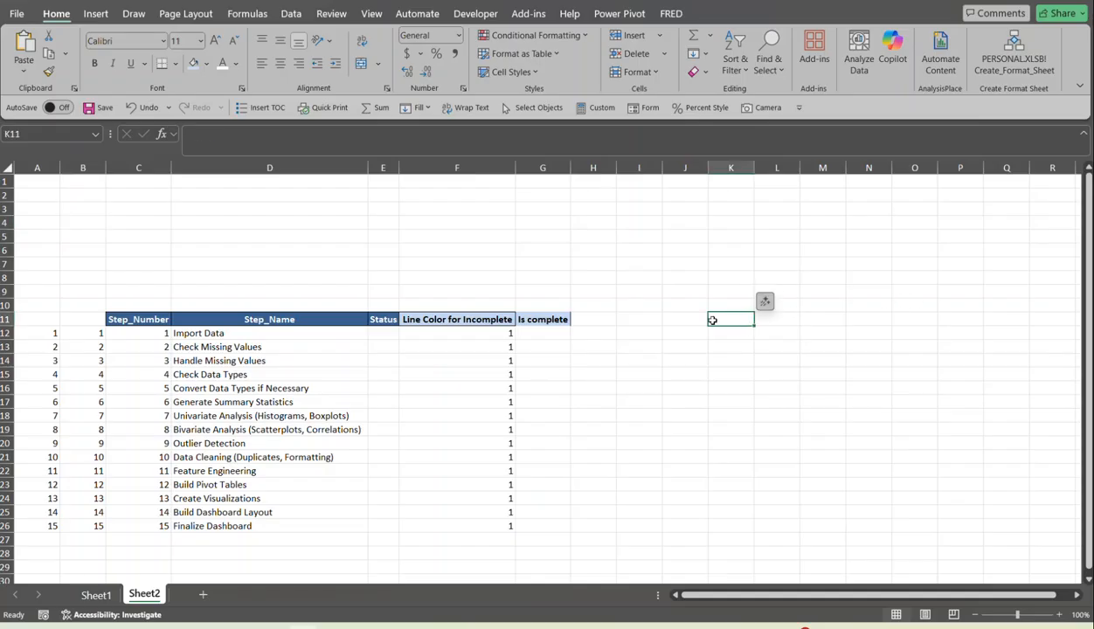
Insert checkboxes in the Status cells E12:E26 and tick the one for Import Data
click(378, 333)
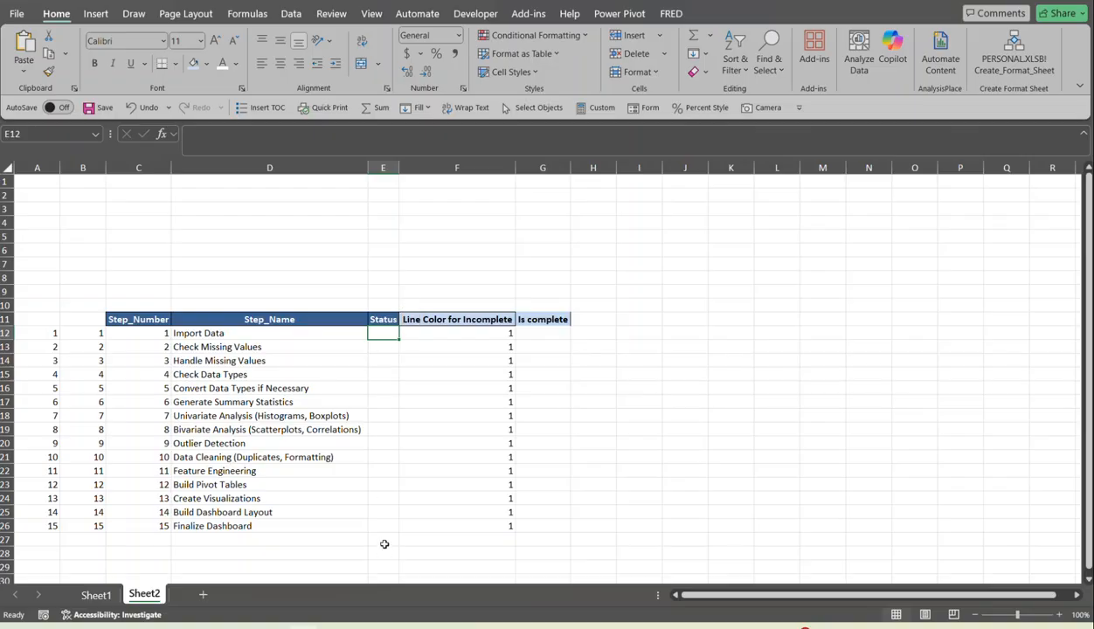
drag(386, 332, 381, 524)
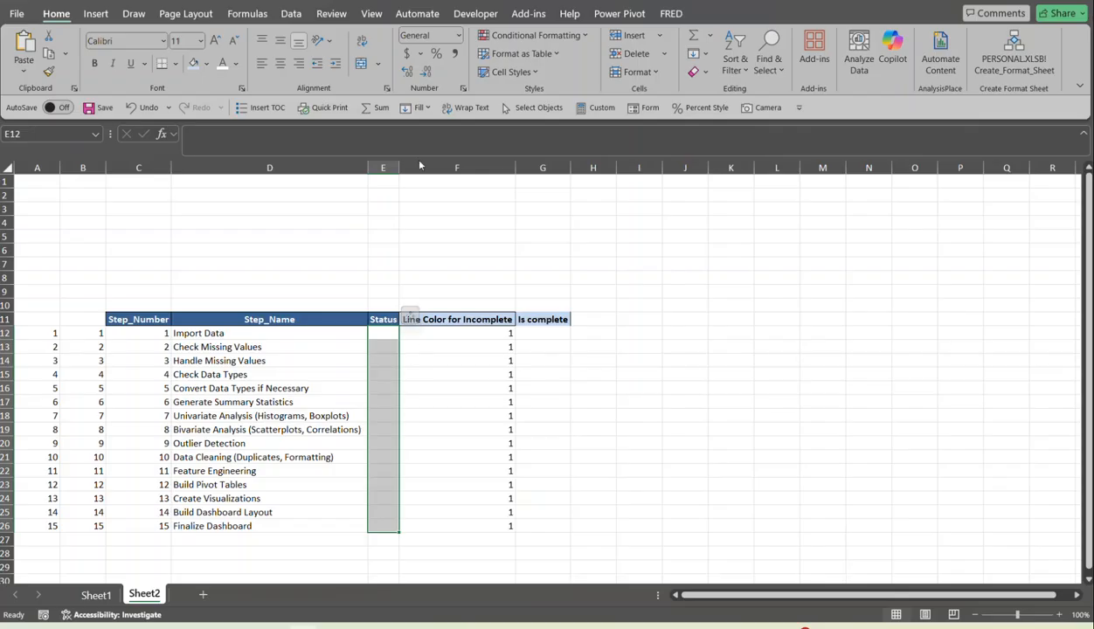
click(94, 14)
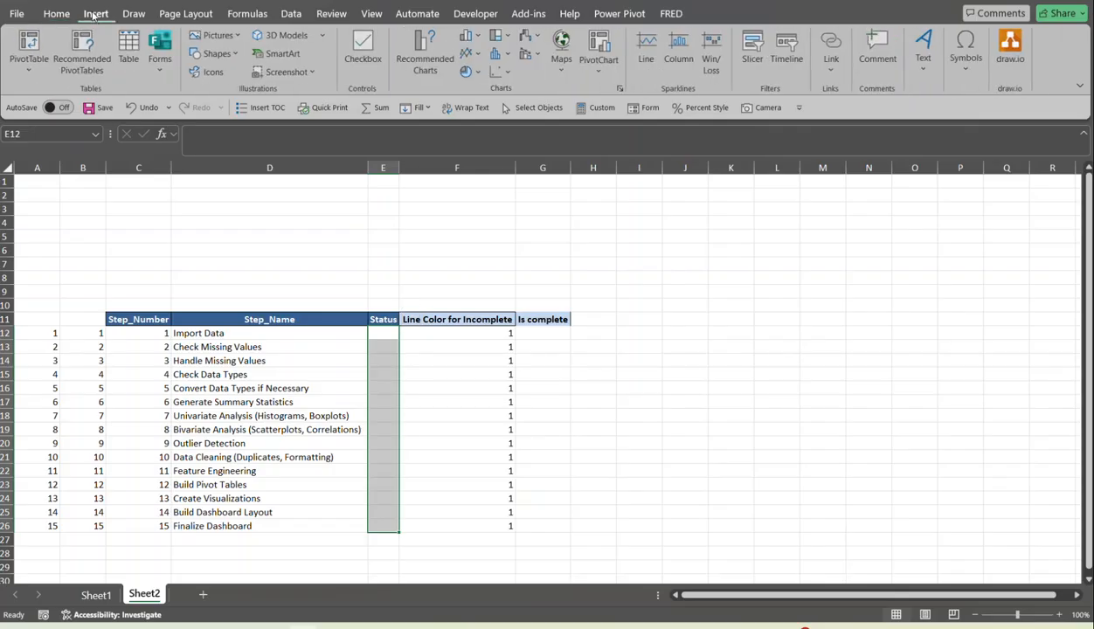
click(370, 44)
click(427, 399)
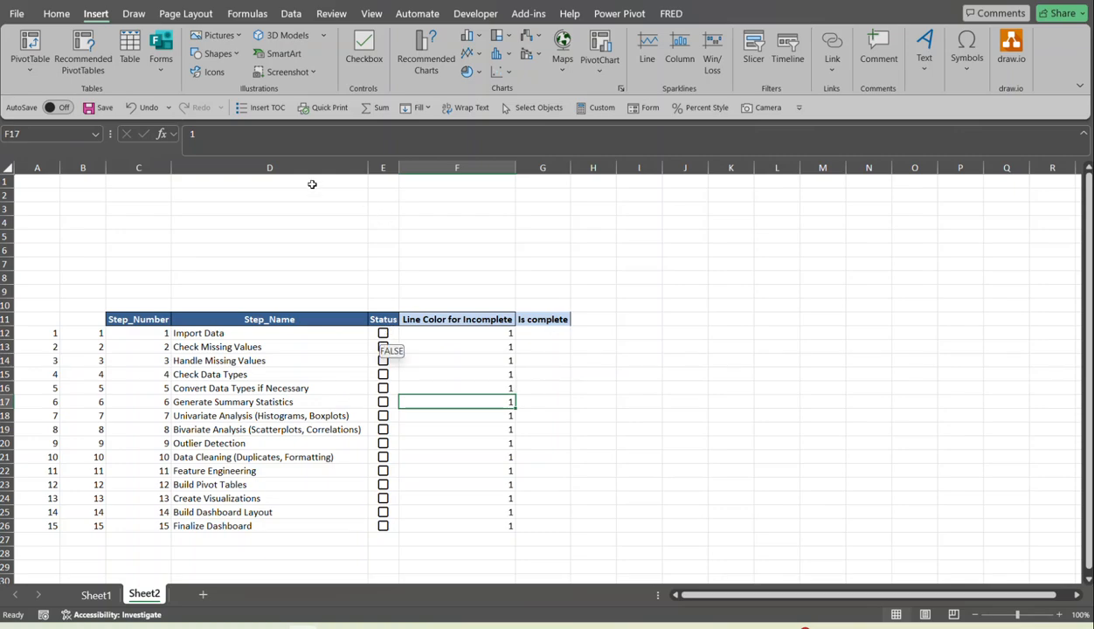
click(383, 333)
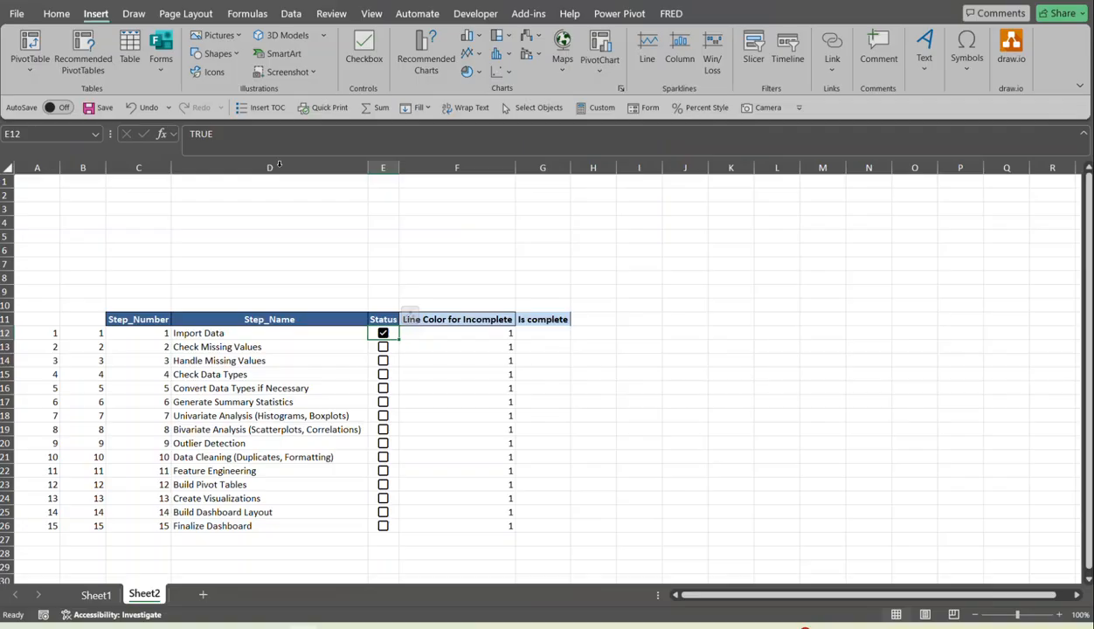
Clear the Status checkbox for Import Data
click(383, 334)
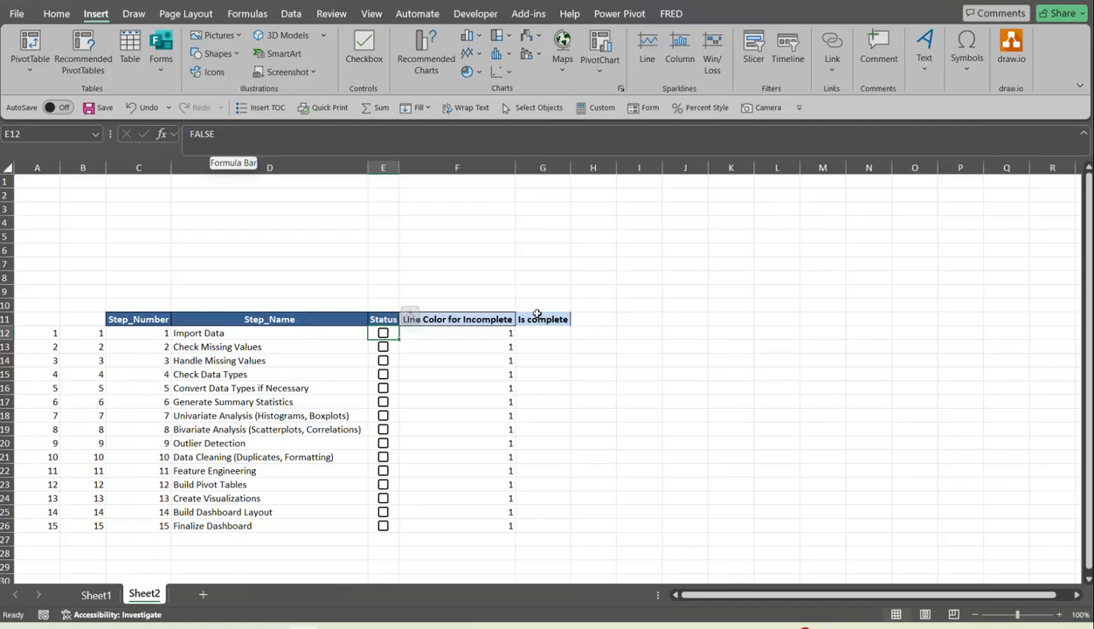
click(466, 335)
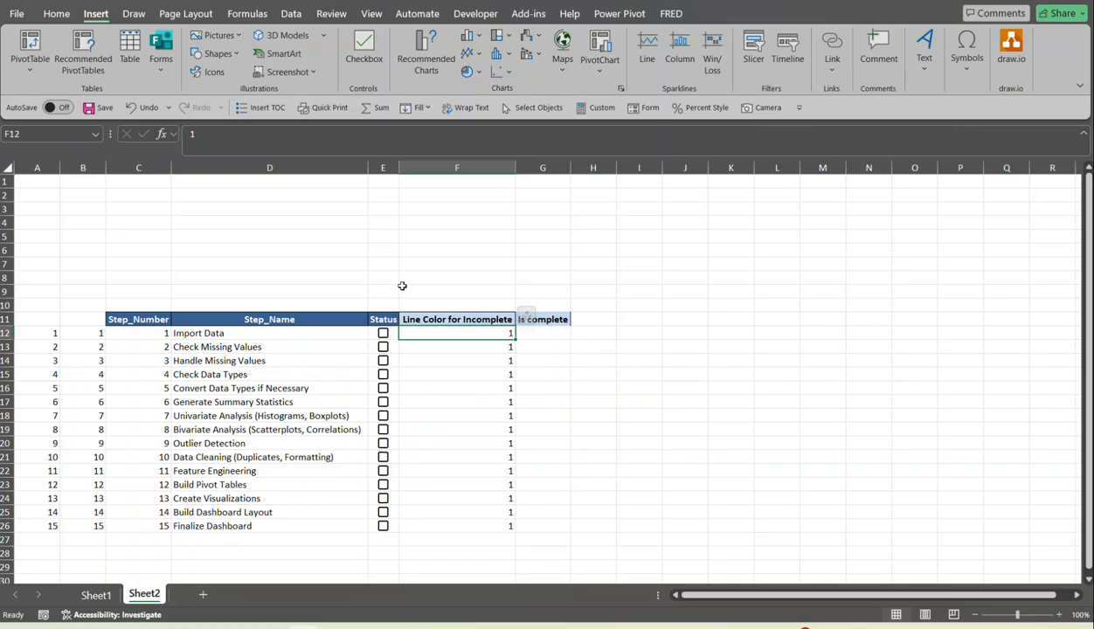
Enter the formula =IF(E12=TRUE,1,NA()) in cell G12 under Is complete, accepting the correction of the missing closing parenthesis
click(554, 333)
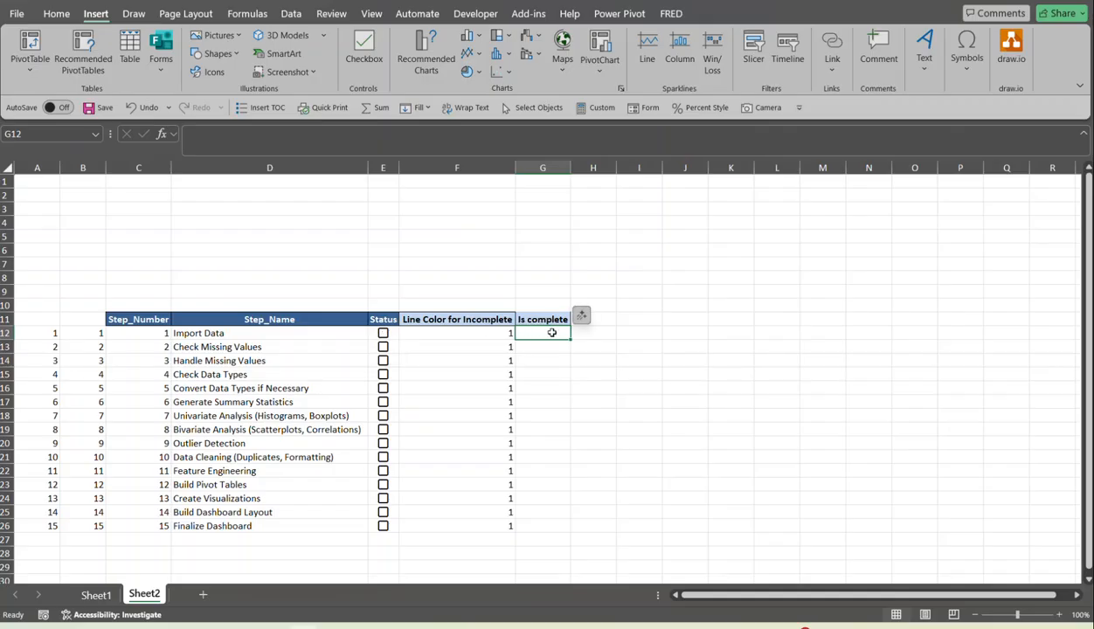
text(=if)
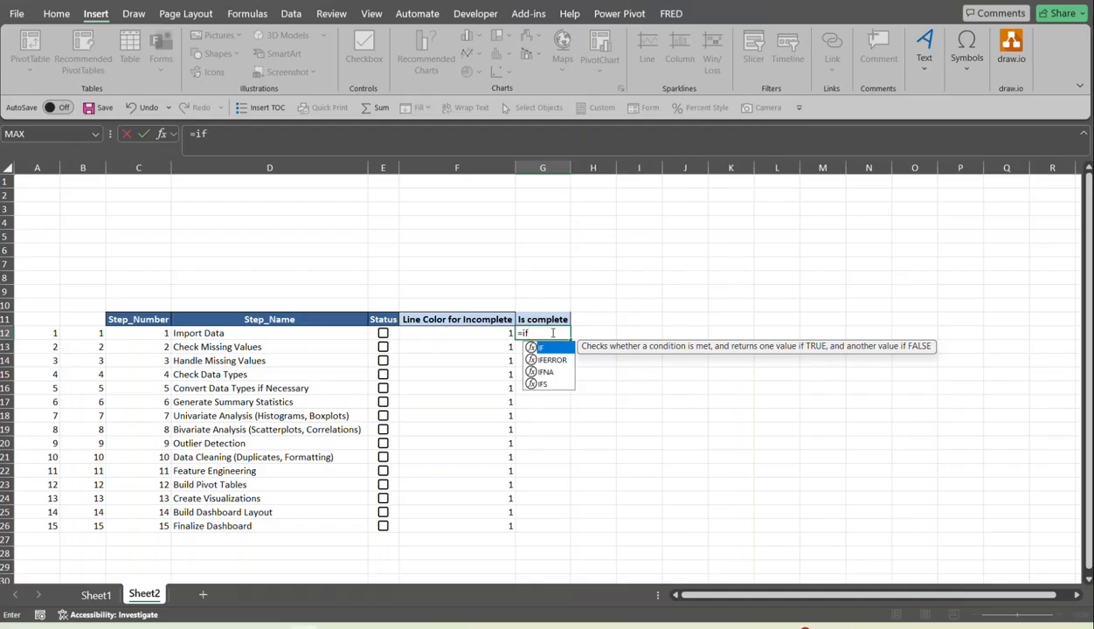
key(Tab)
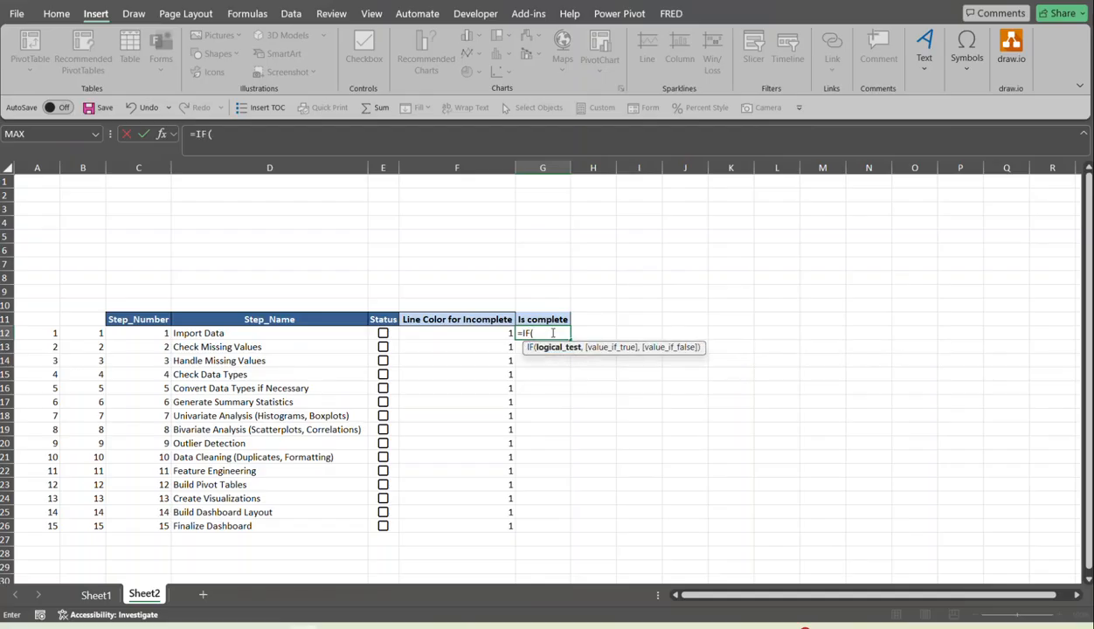
click(378, 330)
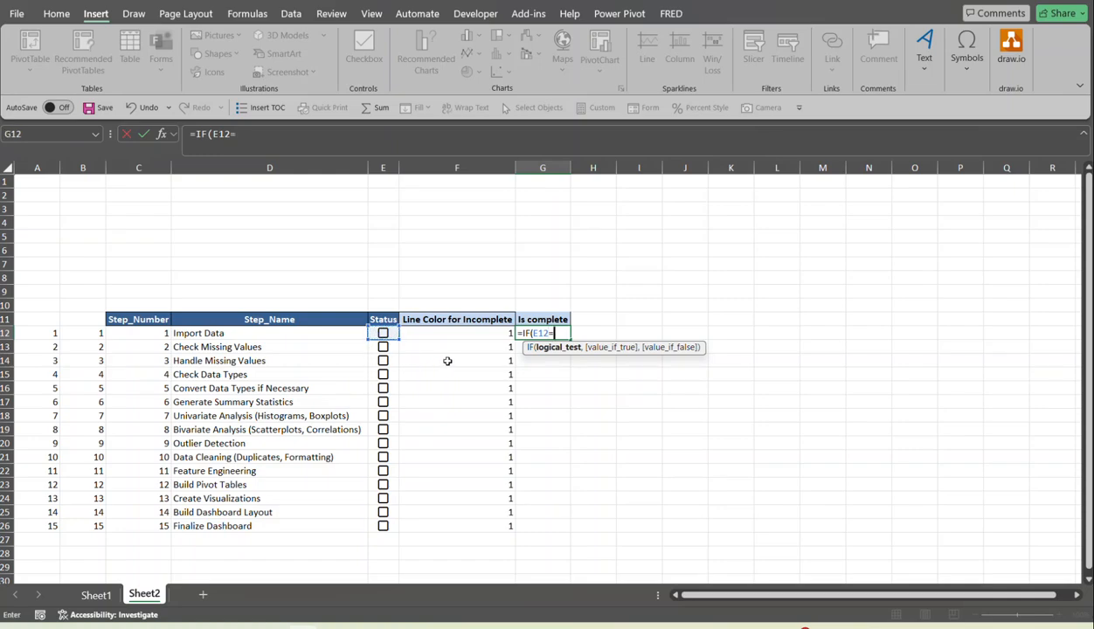
text(=TR)
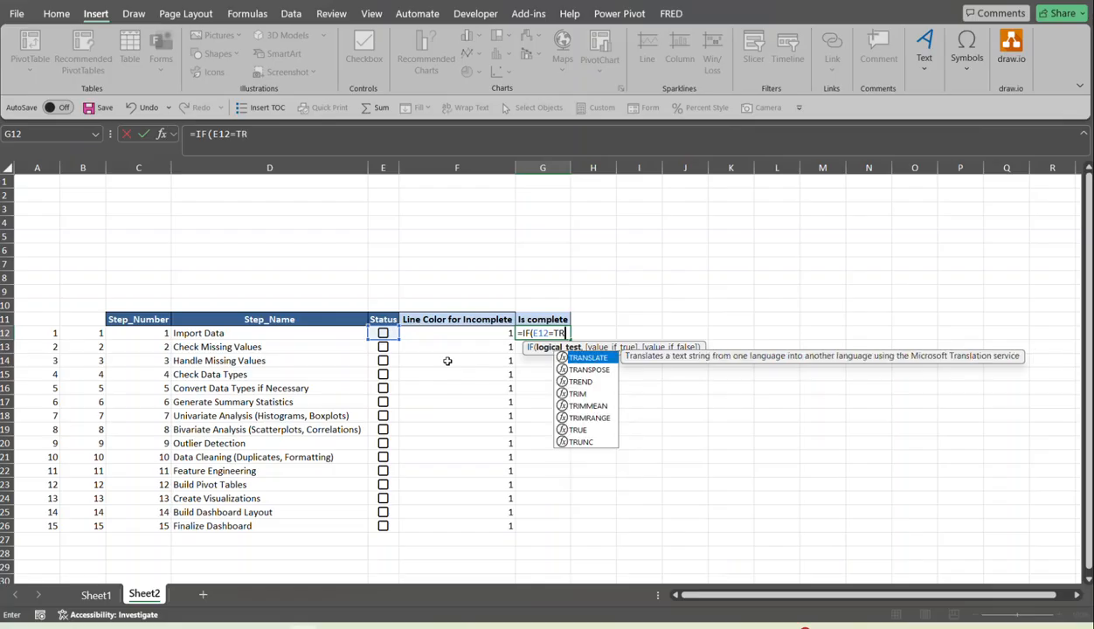
text(UE)
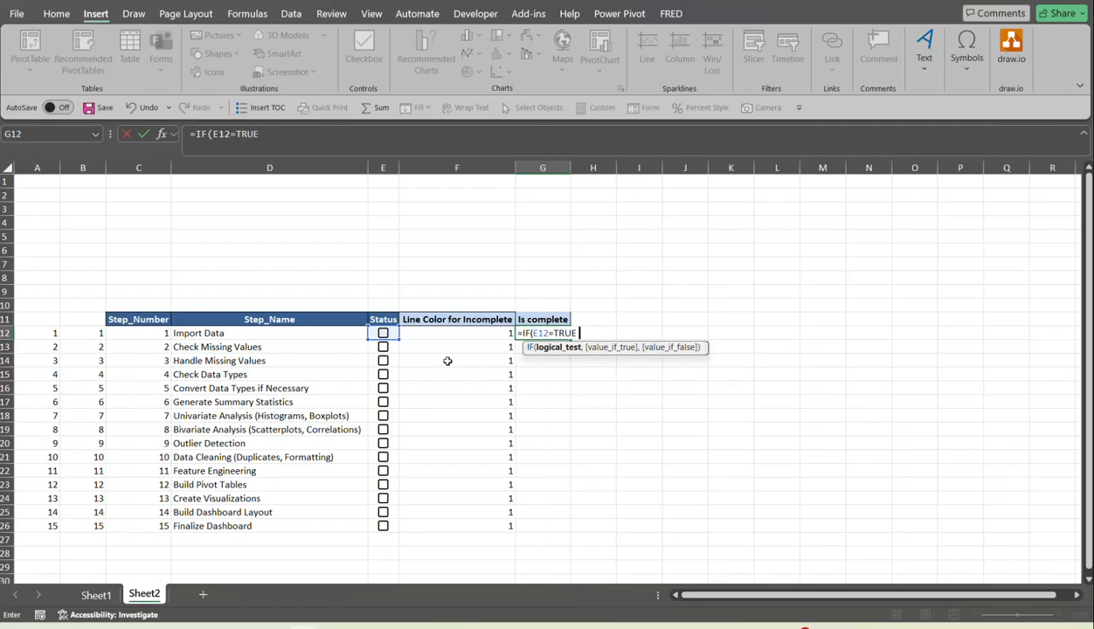
text(,)
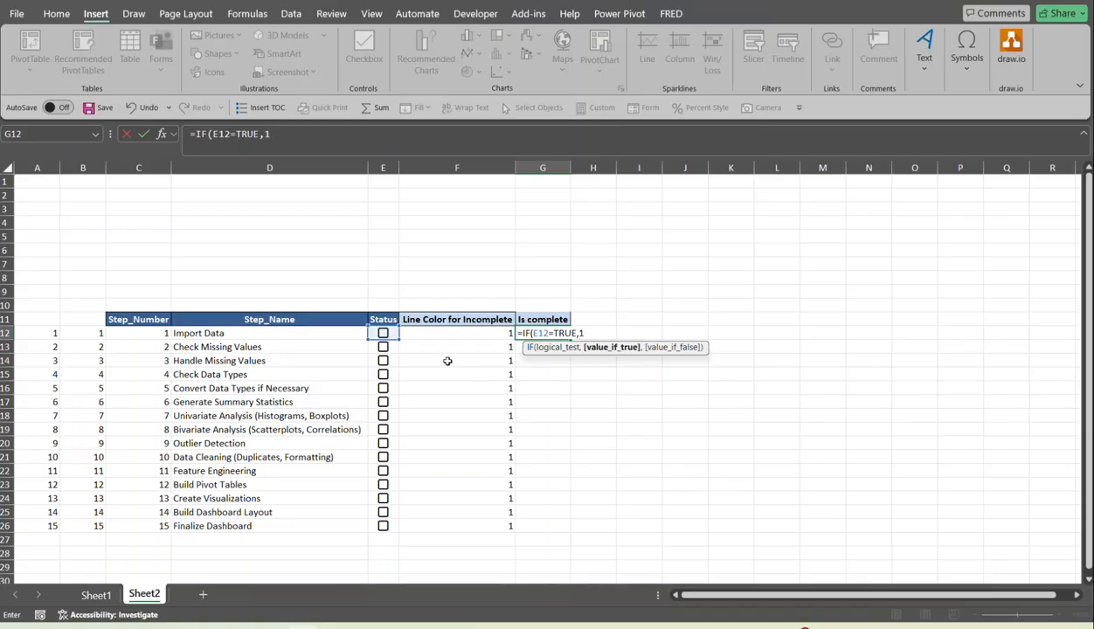
text(1,)
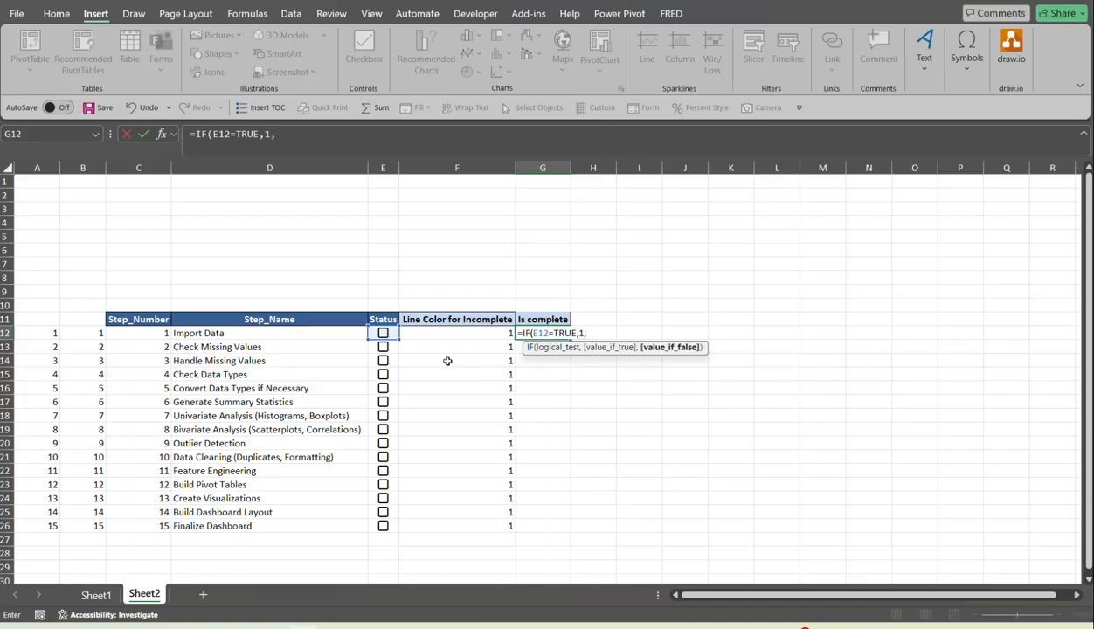
text(na)
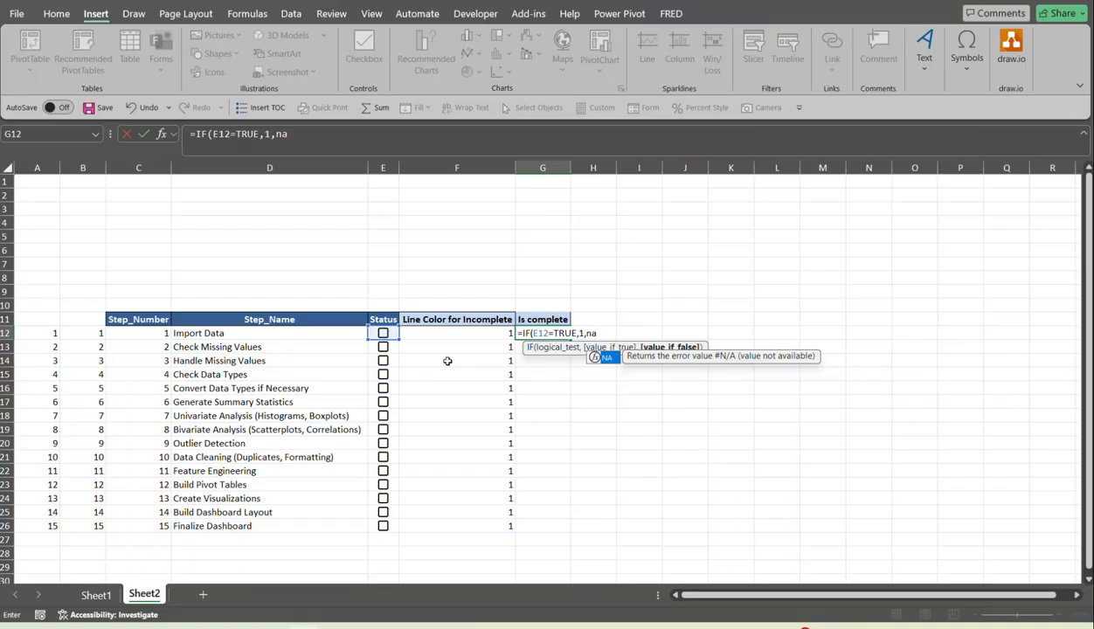
key(Tab)
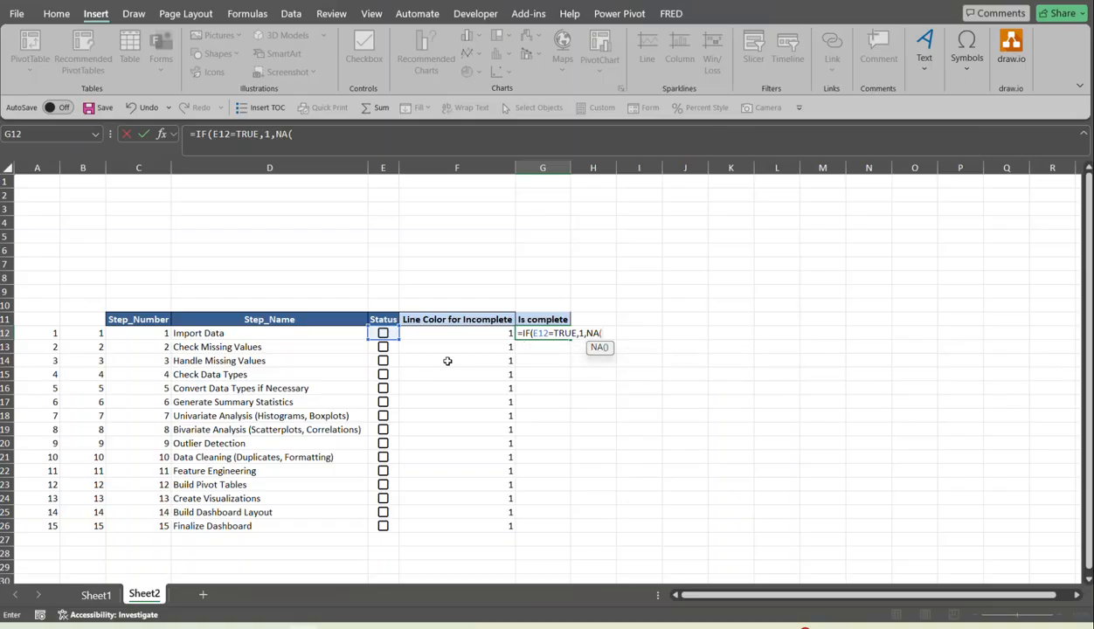
text())
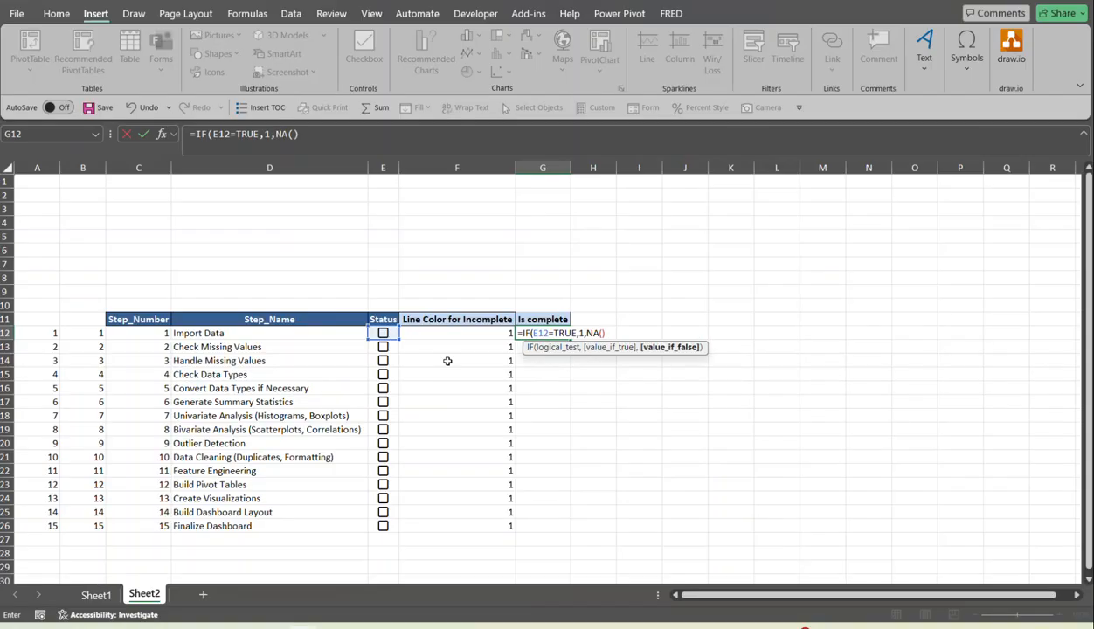
key(Return)
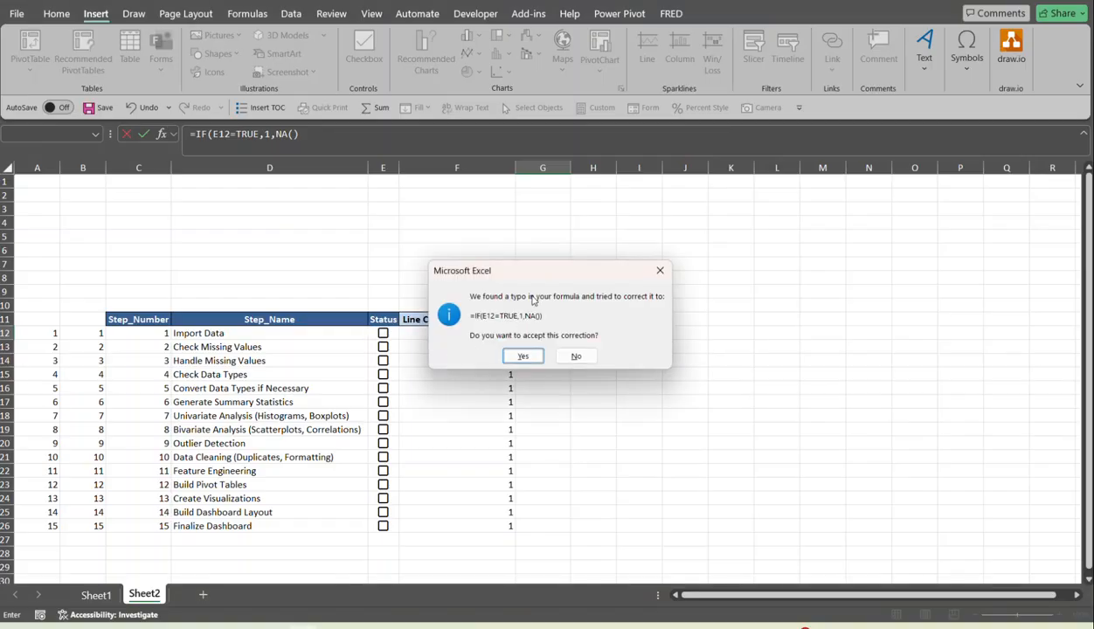
click(523, 356)
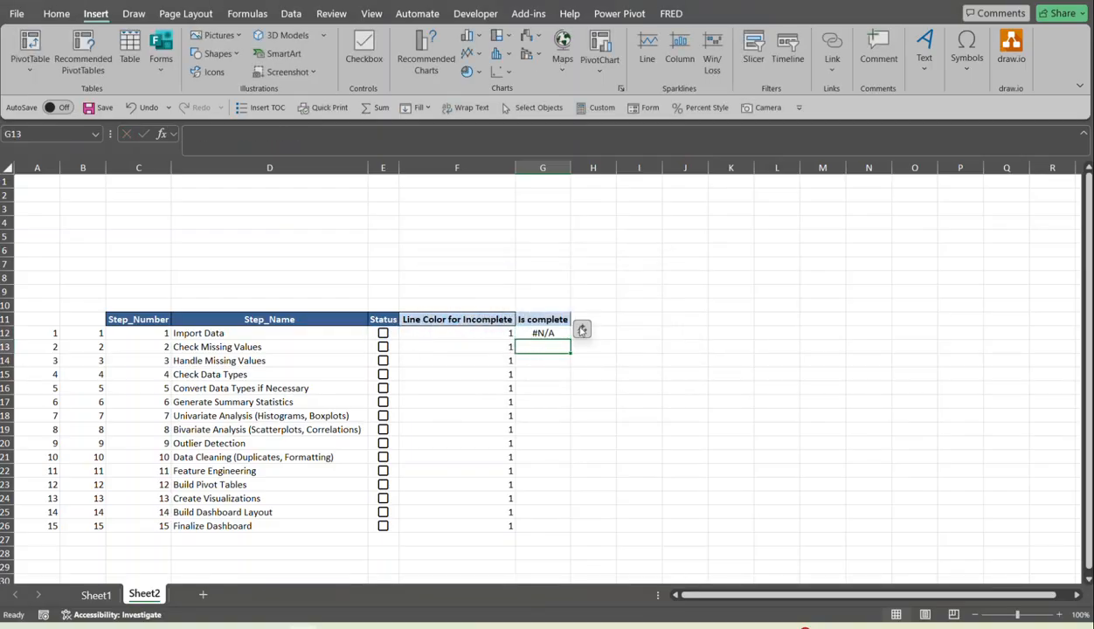
Fill the Is complete formula from G12 down to G26
click(553, 333)
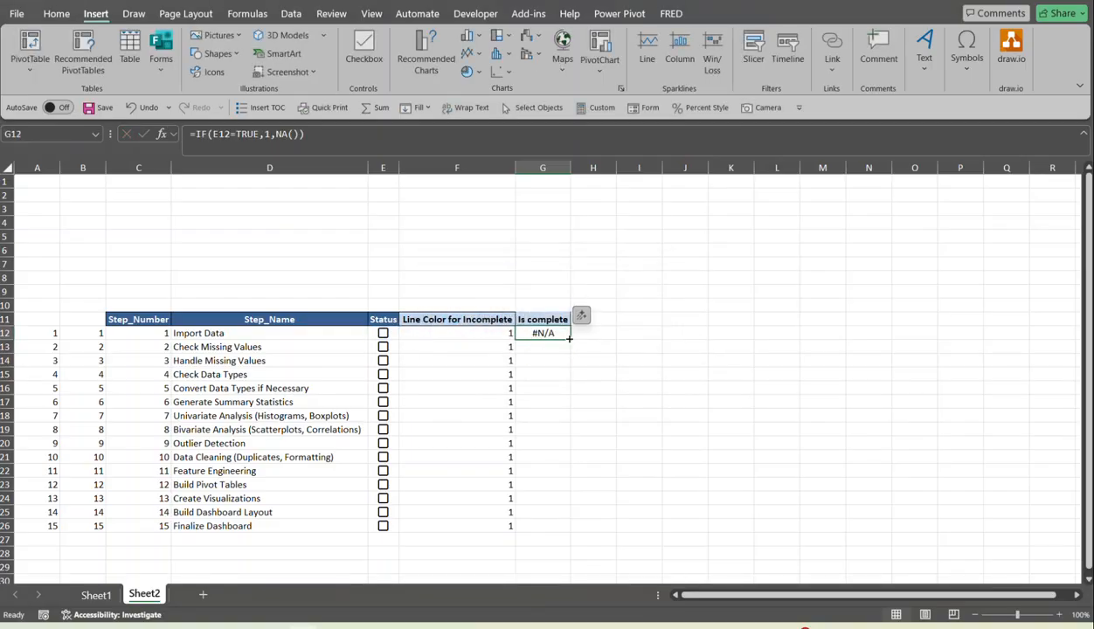
double_click(569, 337)
click(487, 374)
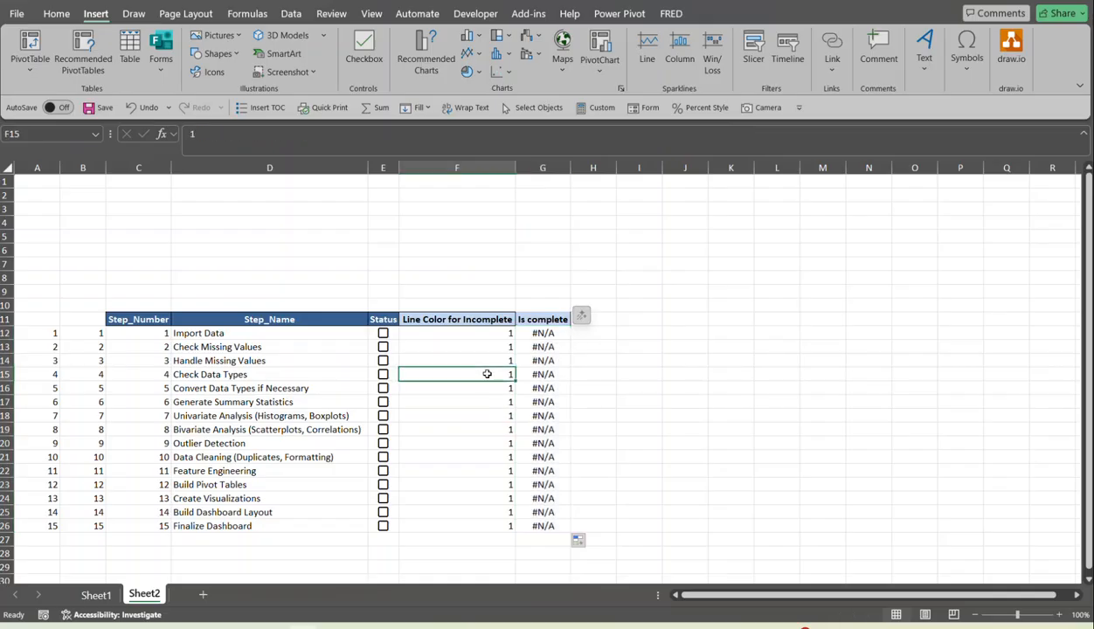
Test the Is complete formulas by ticking and clearing the Status checkboxes for Import Data and Convert Data Types if Necessary
click(383, 334)
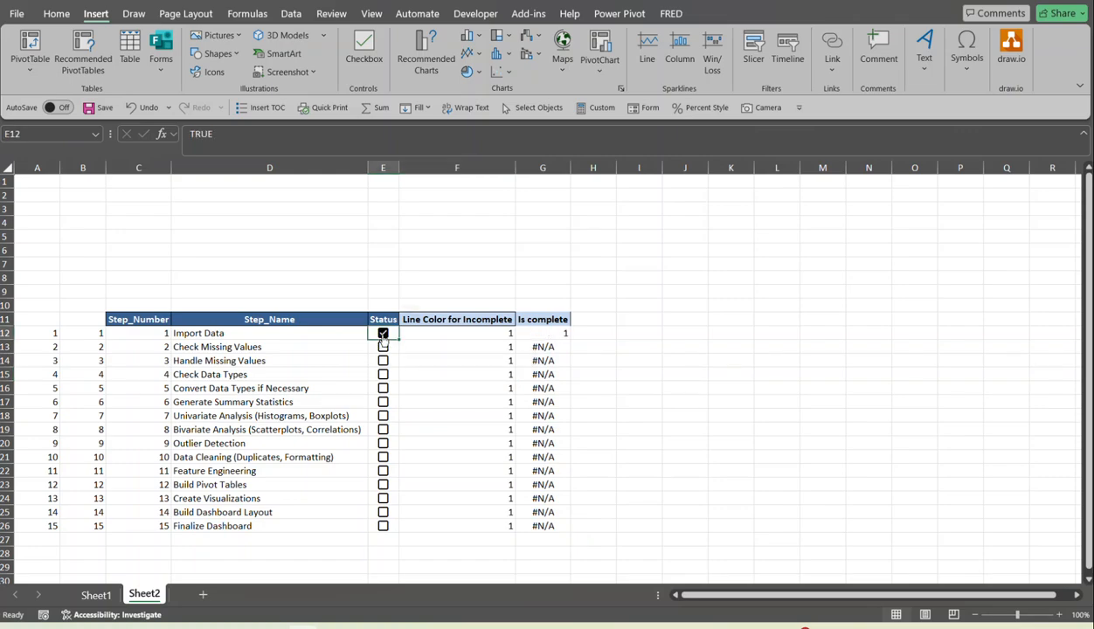
click(385, 392)
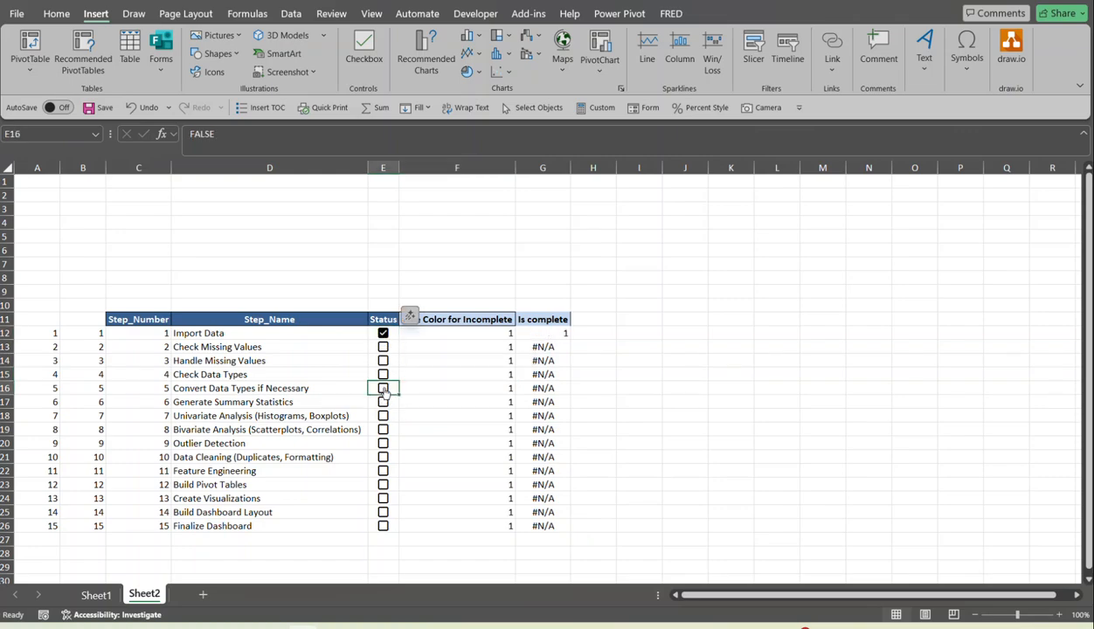
click(384, 390)
click(385, 390)
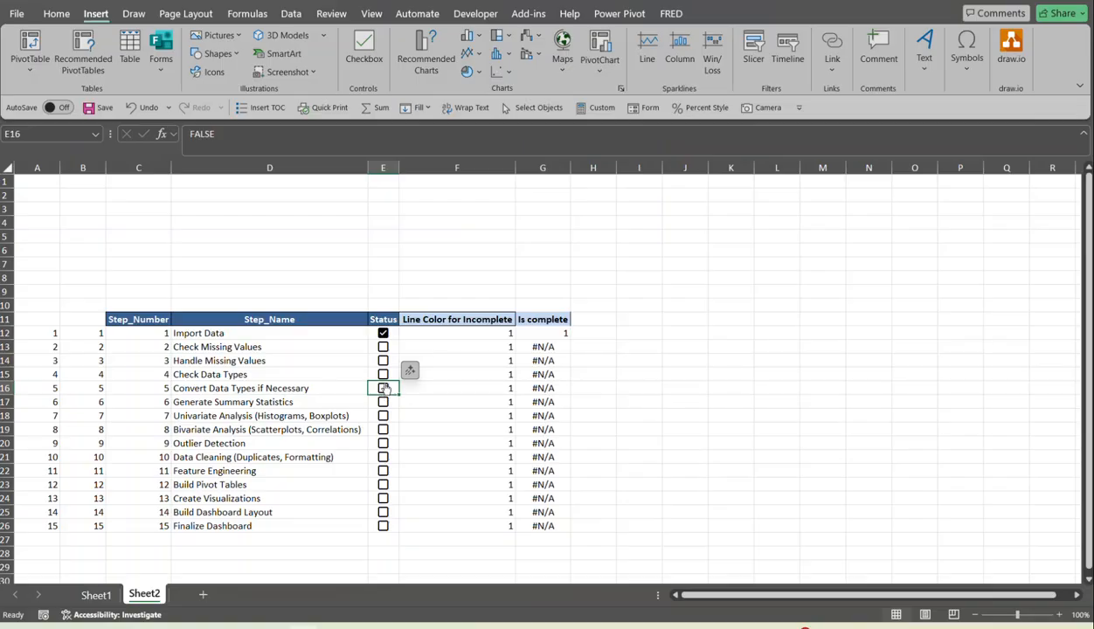
click(382, 334)
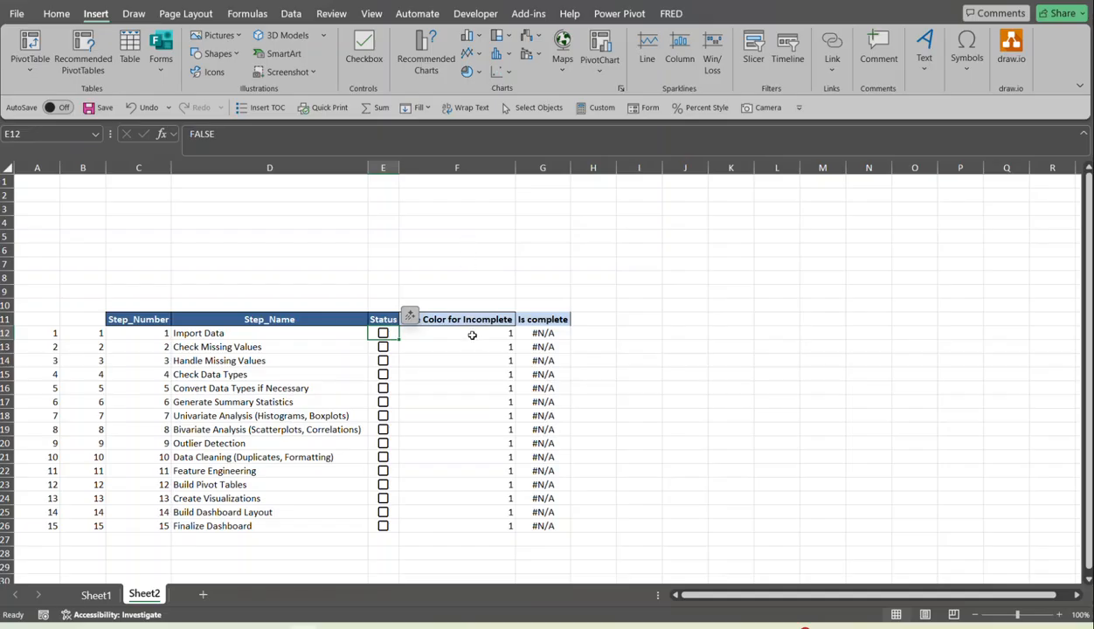
Insert a Line with Markers chart from the Line Color for Incomplete and Is complete columns, F11:G26
drag(476, 321, 533, 524)
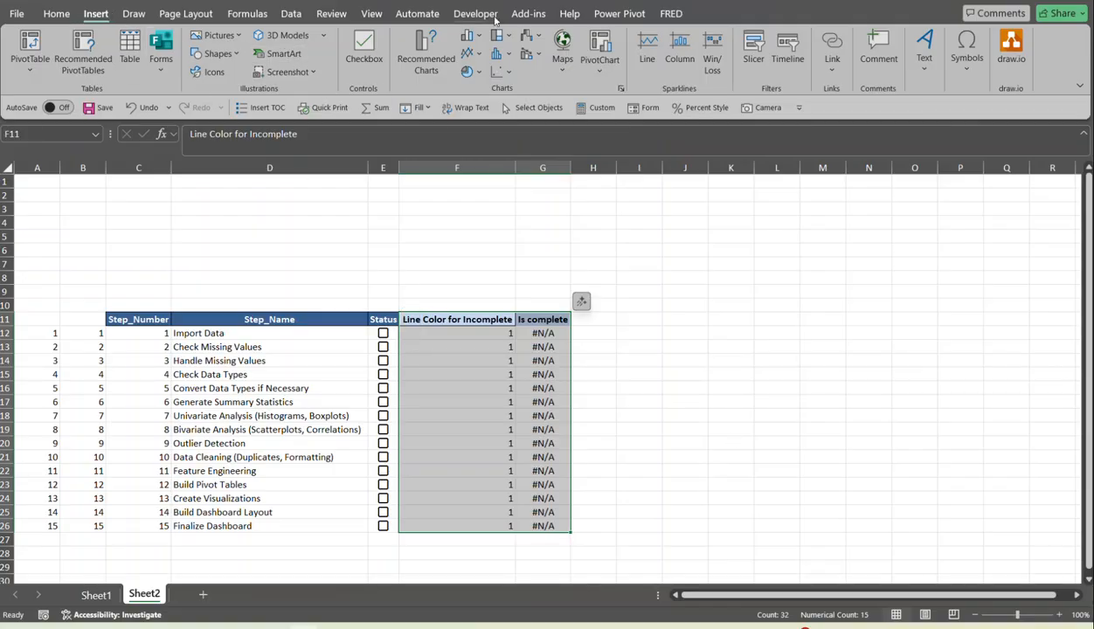
click(478, 55)
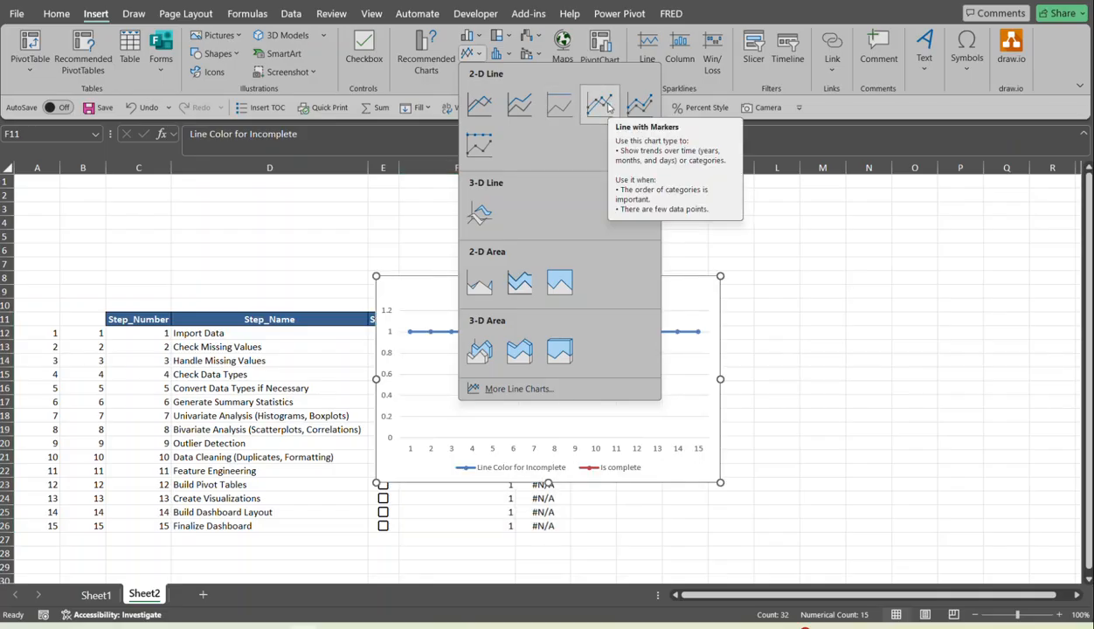
click(600, 104)
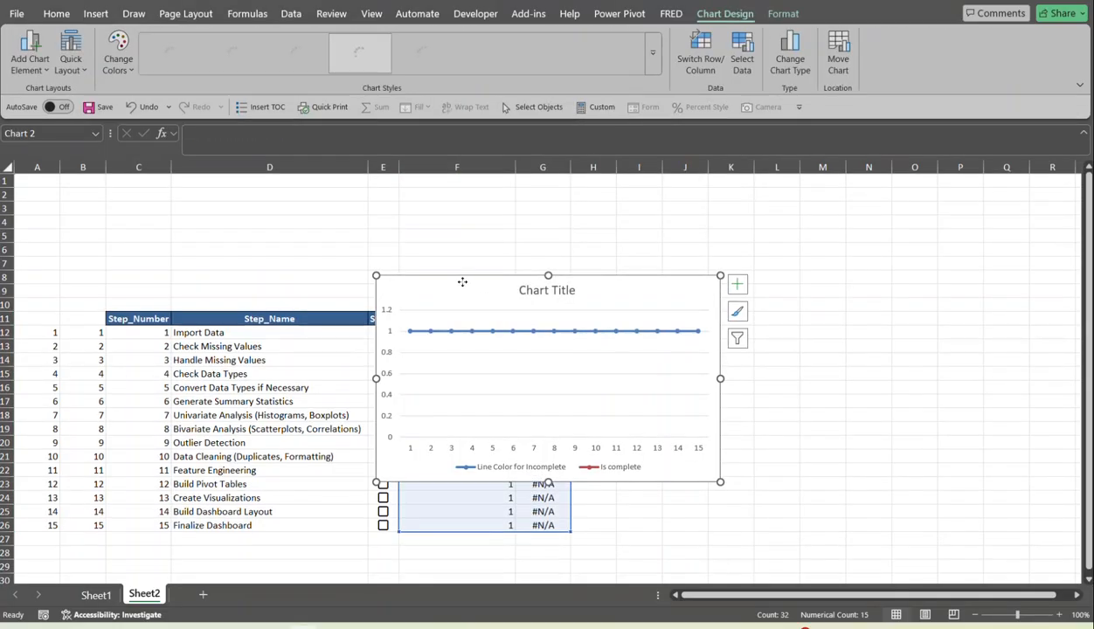
Place the chart above the table and reshape it into a low, wide strip spanning about columns B to K, rows 1 to 9
drag(463, 282, 201, 190)
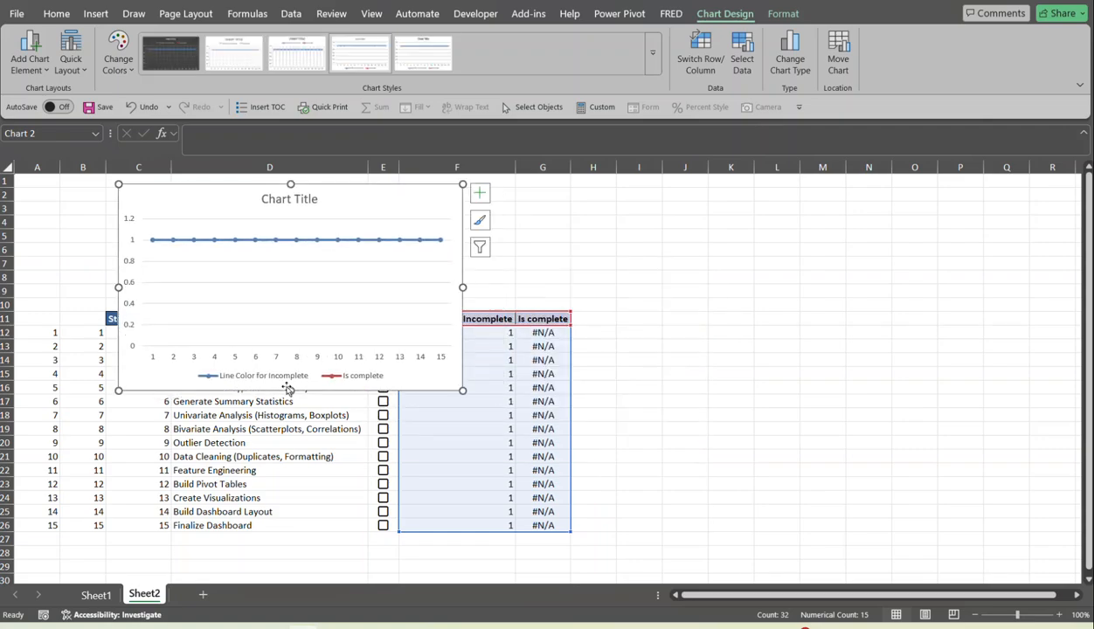
drag(290, 390, 306, 295)
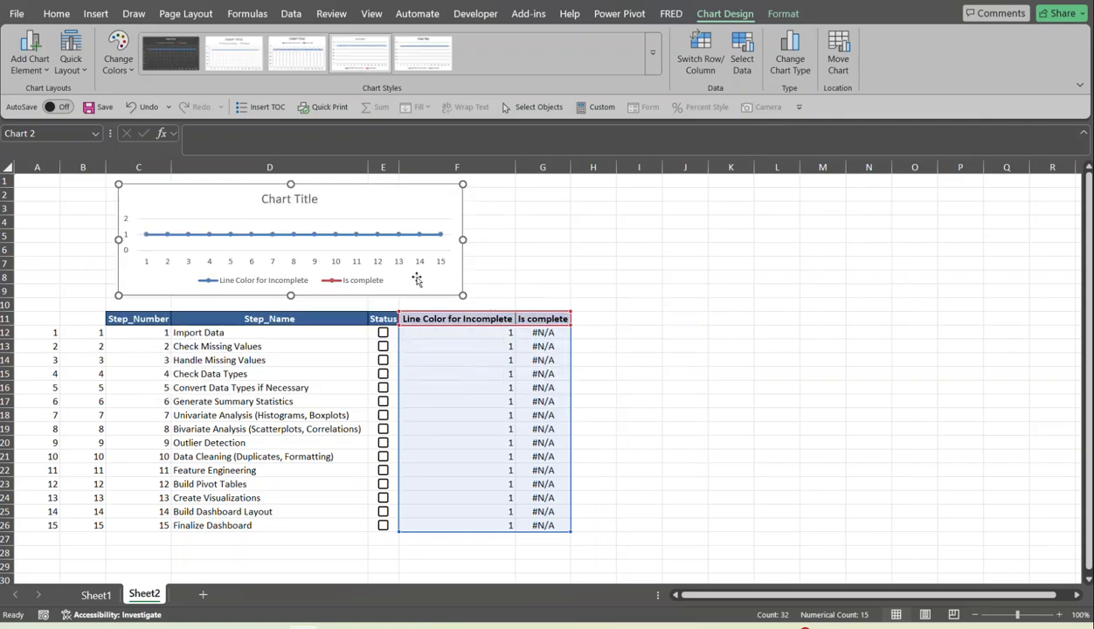
drag(463, 238, 816, 240)
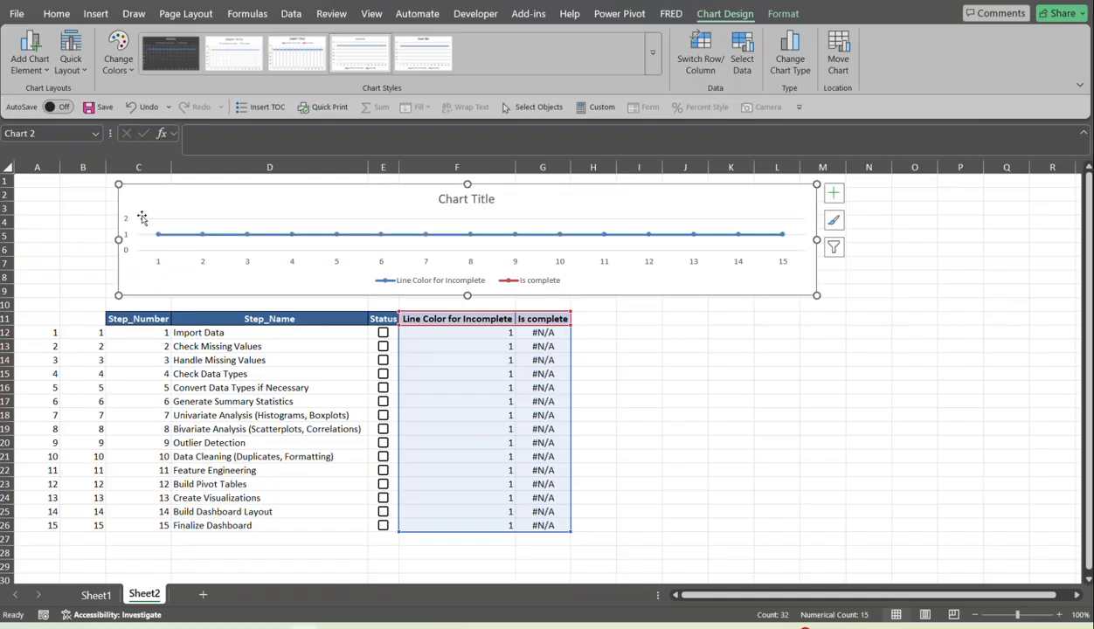
drag(139, 206, 91, 203)
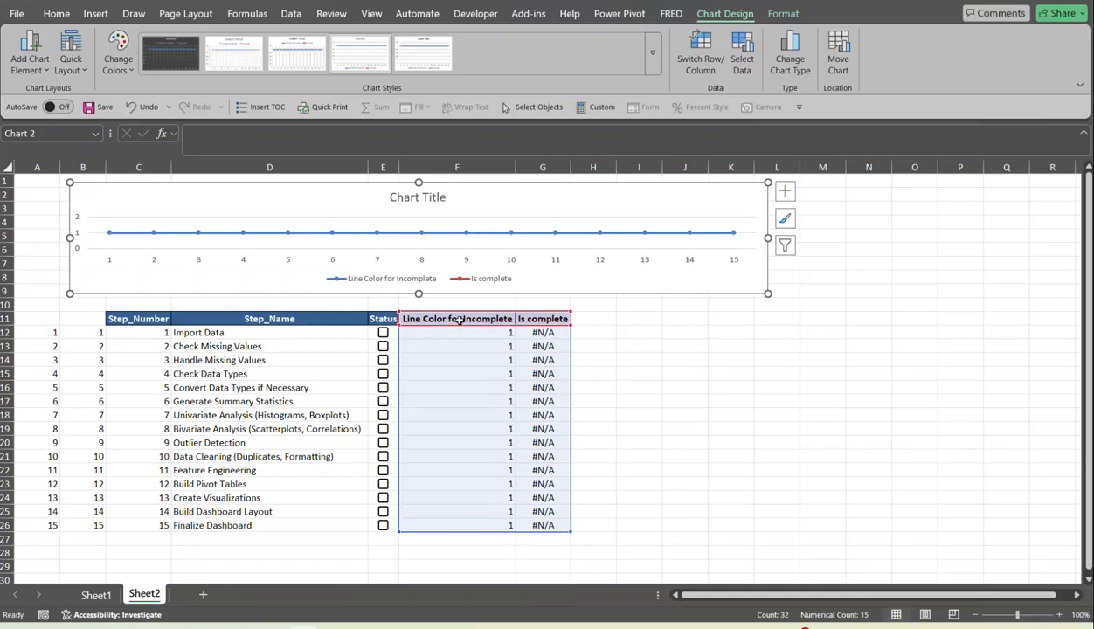
Set cell F14 to 5 to test the chart line, and set it back to 1
click(492, 358)
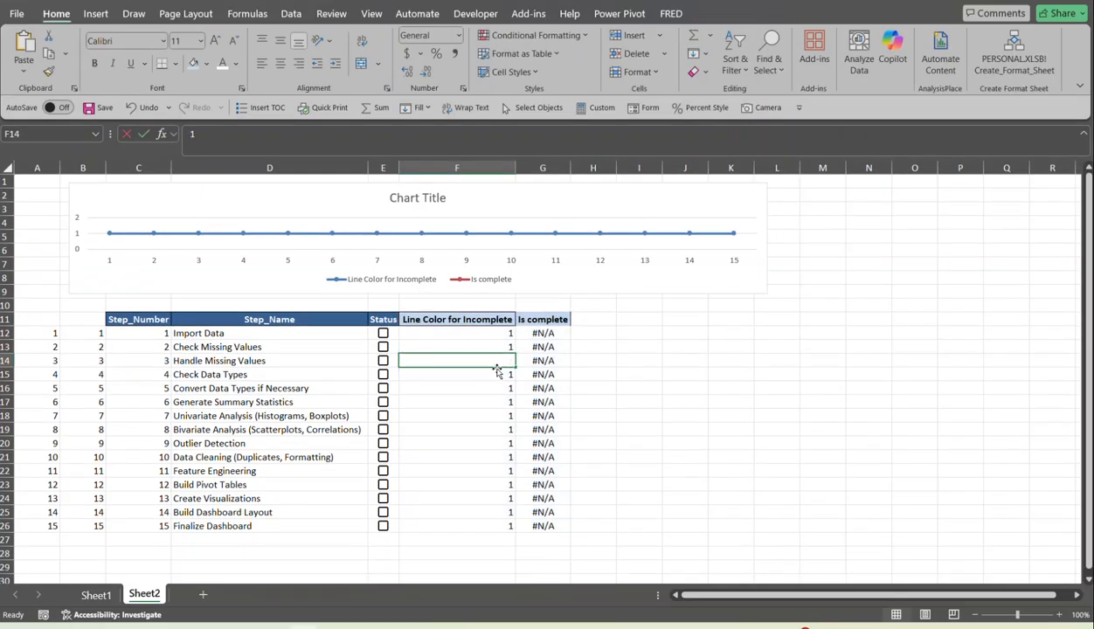
text(5)
key(Return)
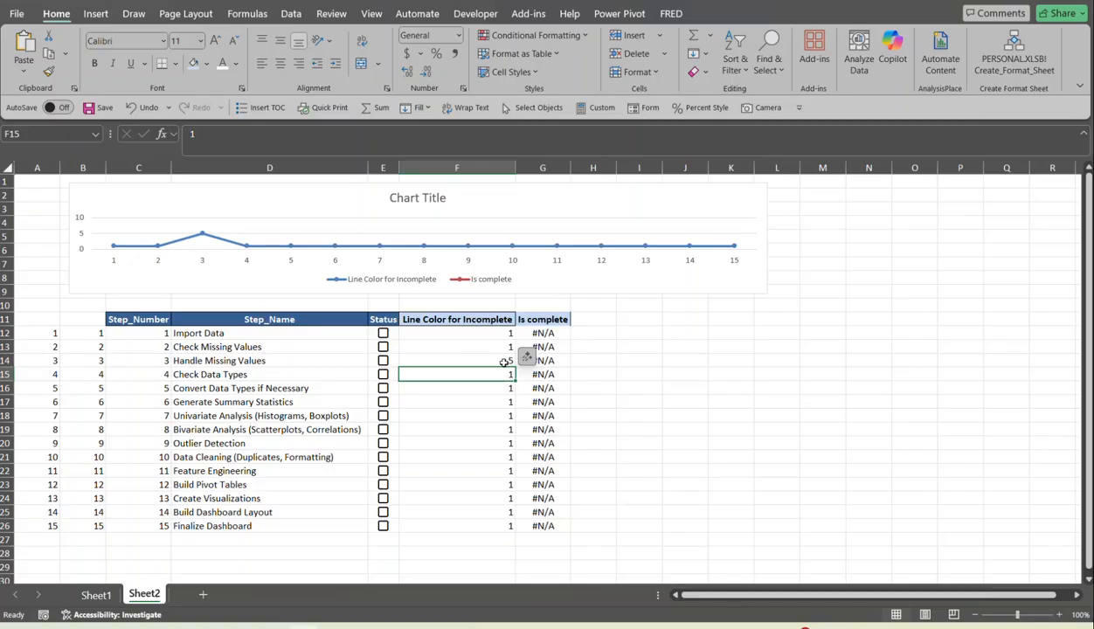
click(494, 359)
text(1)
key(Return)
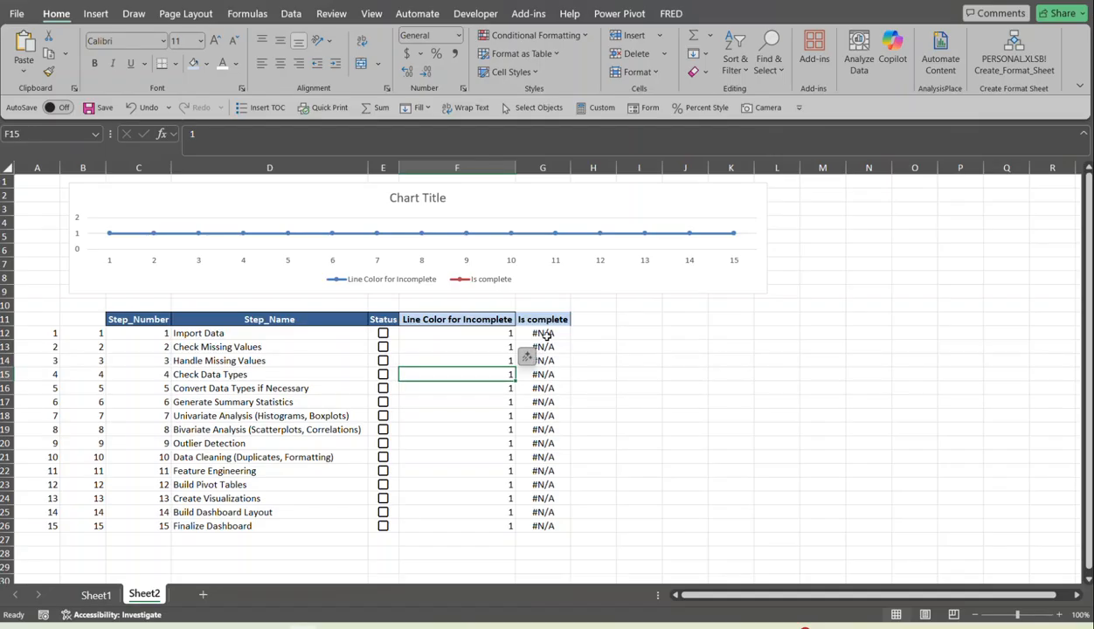
Try the value 0 in place of the formula in G12 to test the chart's Is complete marker, and undo the entry
click(545, 334)
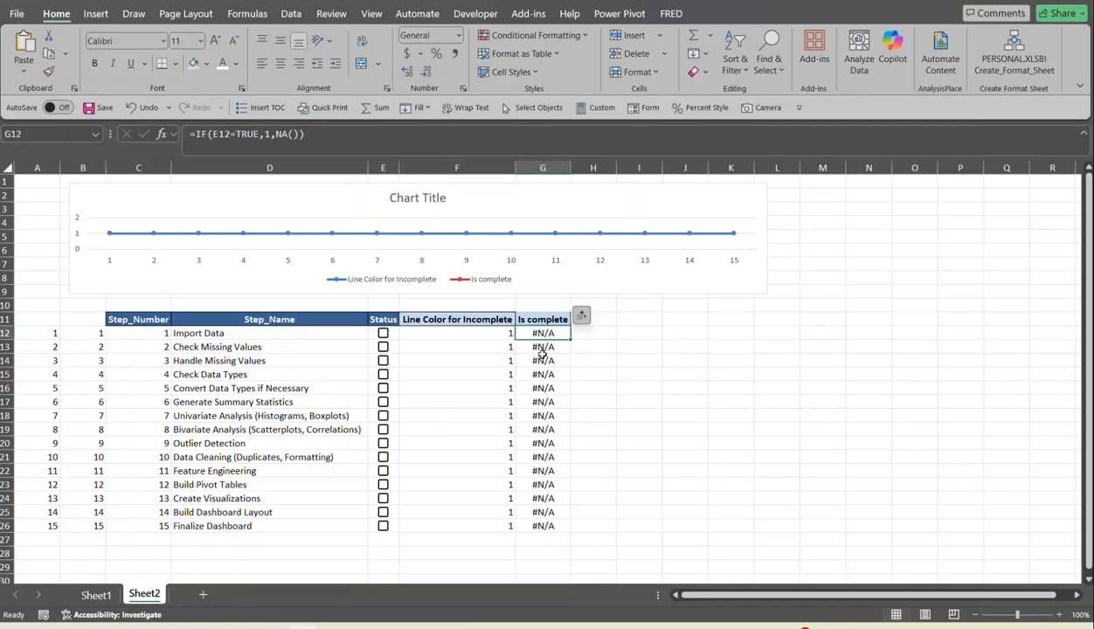
text(0)
key(Return)
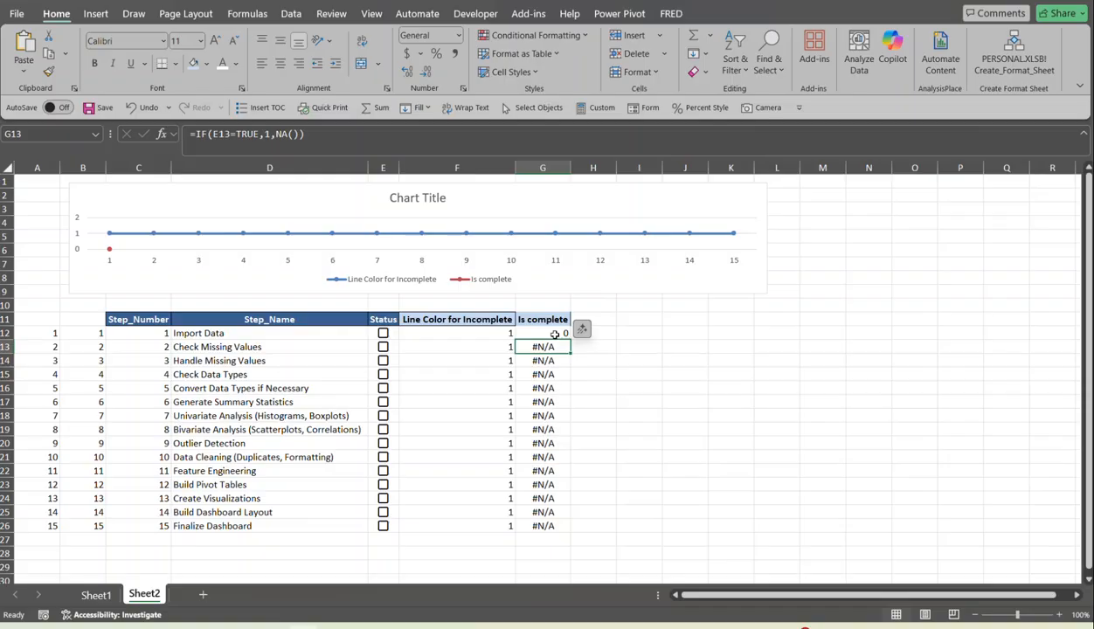
click(554, 335)
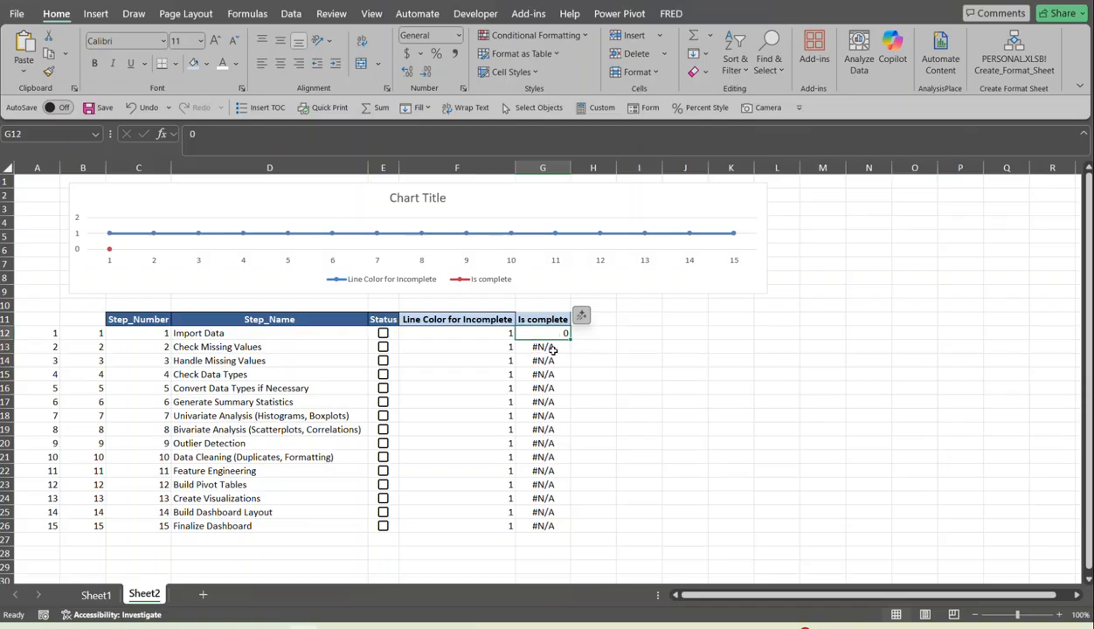
key(ctrl+z)
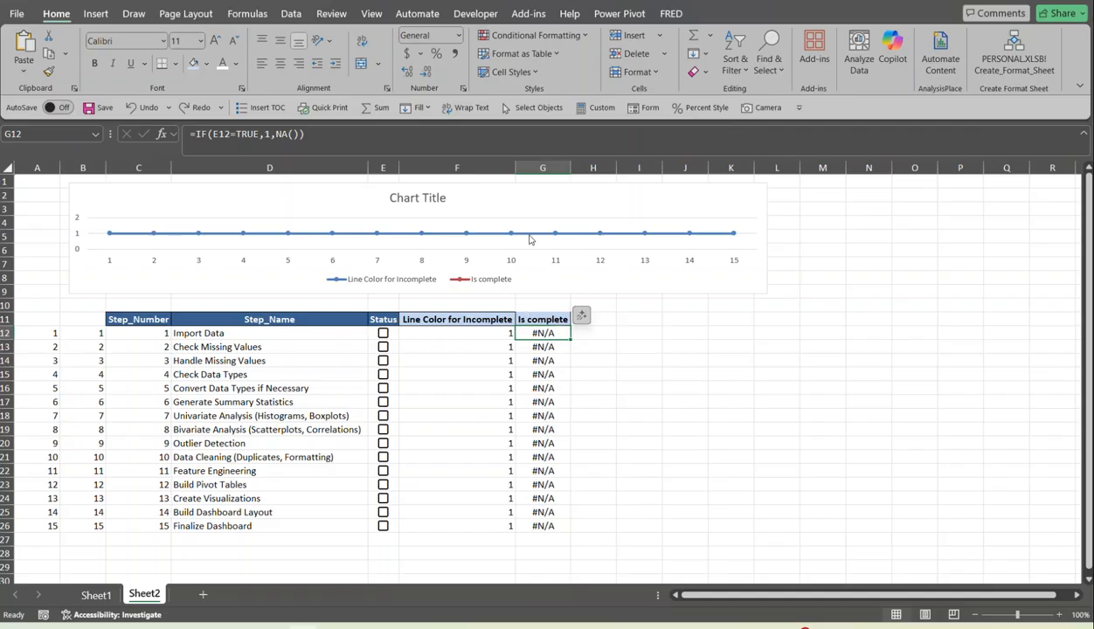
Mark the Check Data Types step as complete on Sheet1 to review the finished progress chart, and return to Sheet2
mouse_move(483, 236)
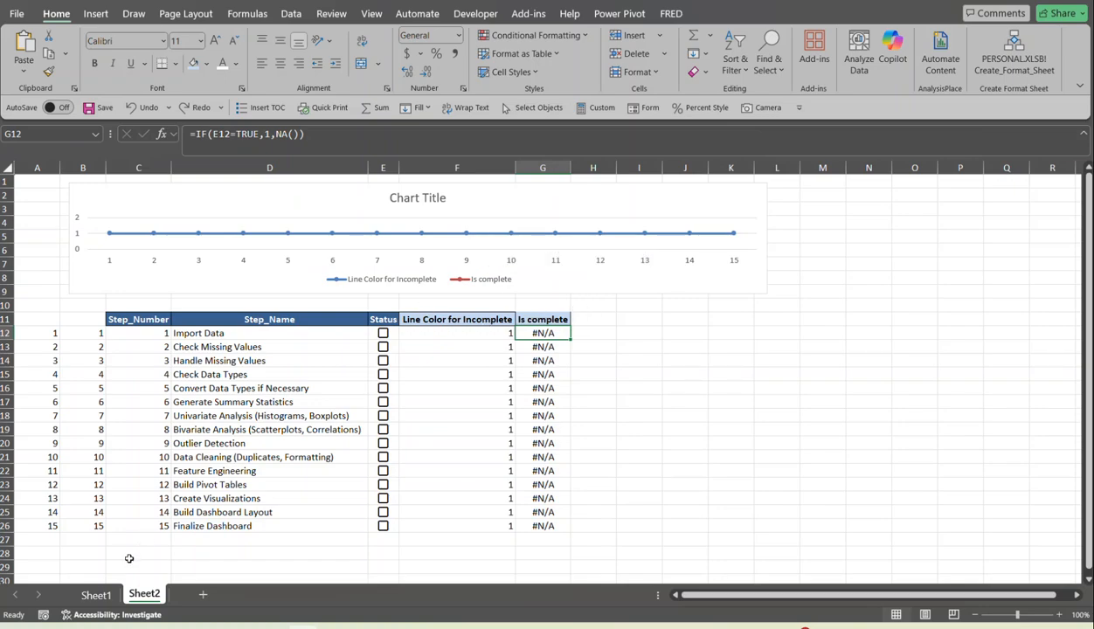
click(97, 596)
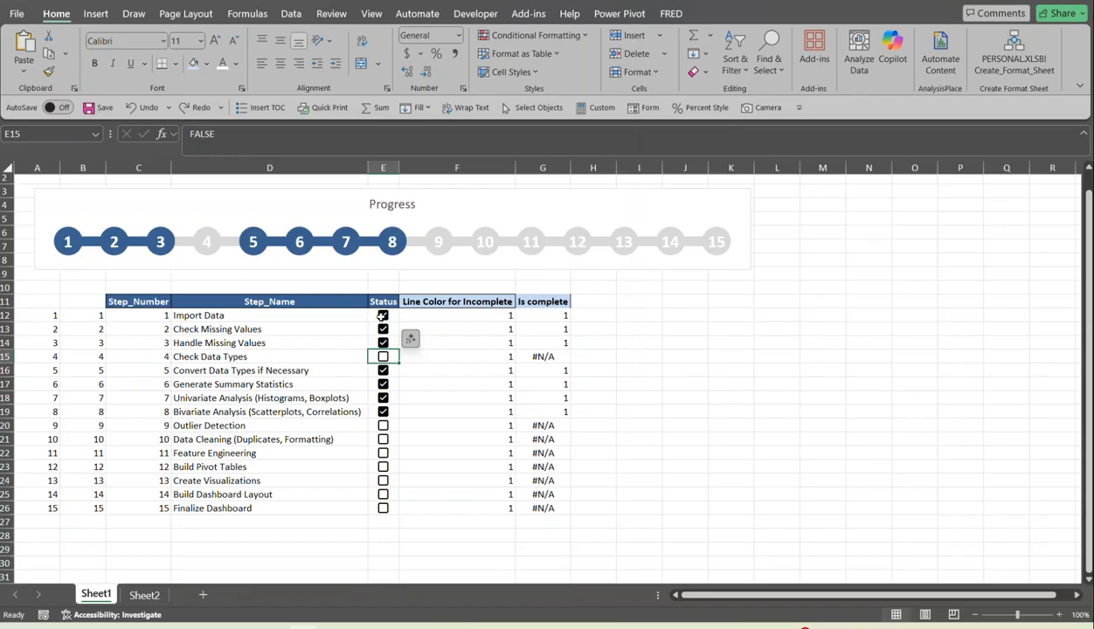
click(382, 358)
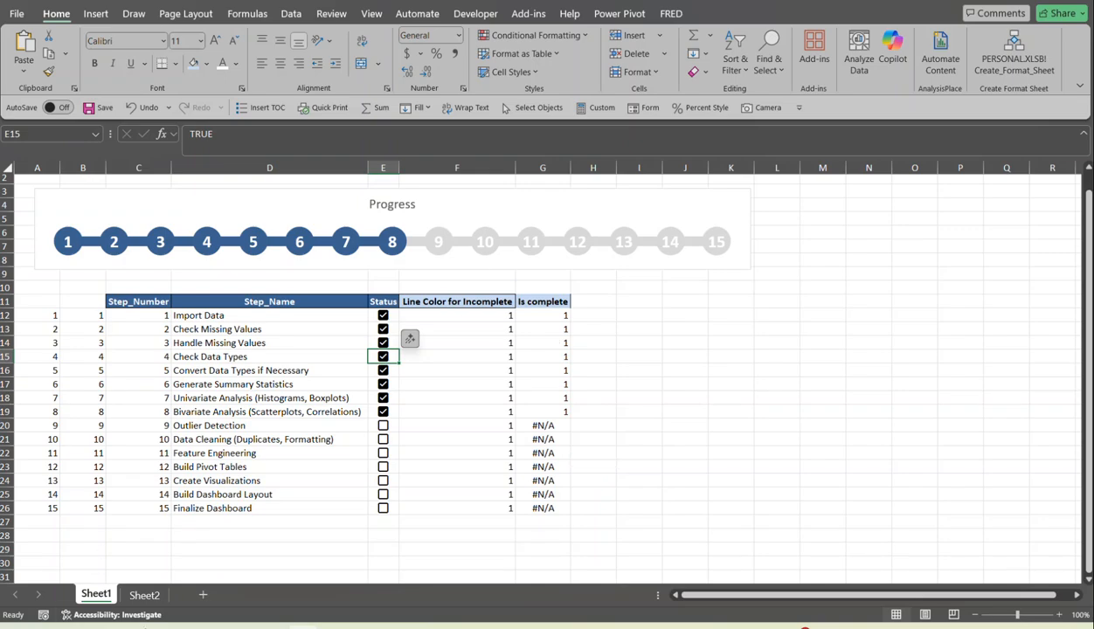
click(154, 597)
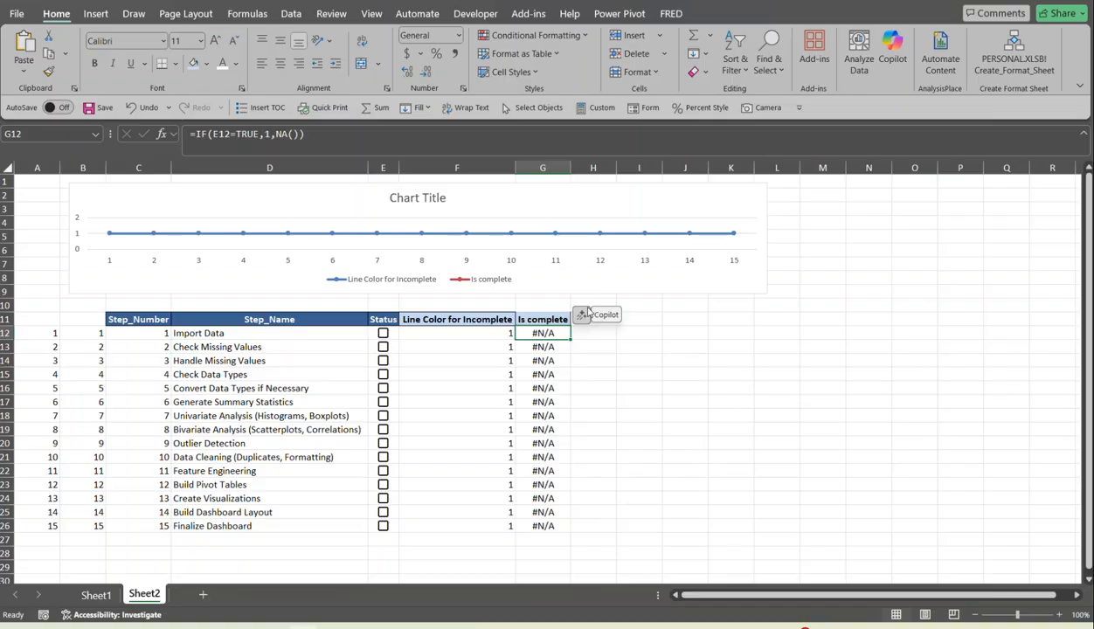
Format the Line Color for Incomplete series on the Sheet2 chart with a solid light gray line
click(297, 202)
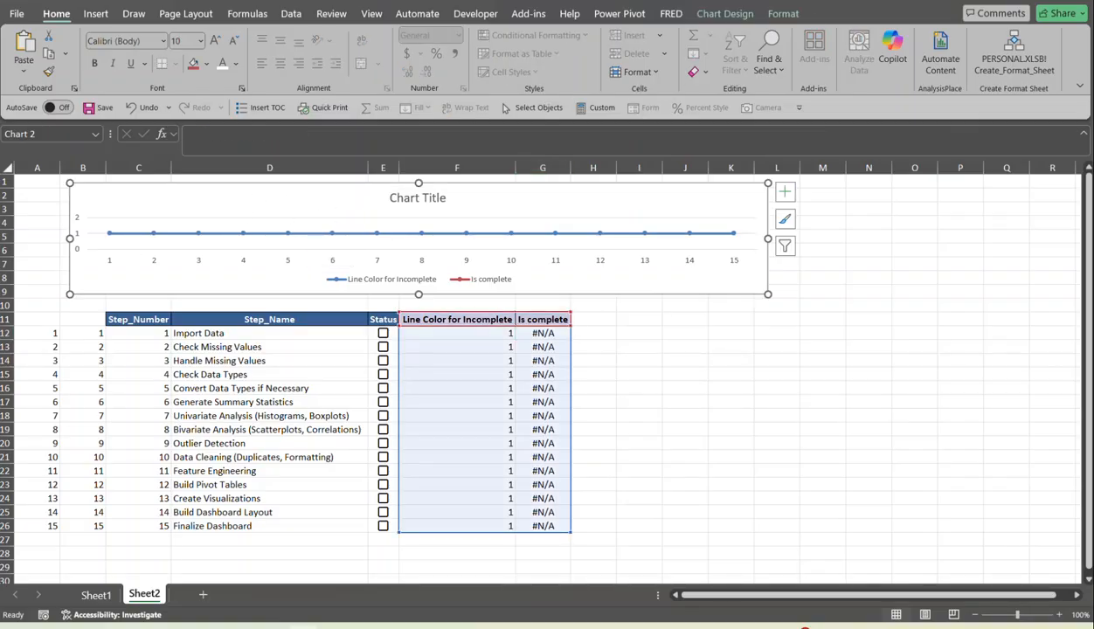
click(783, 14)
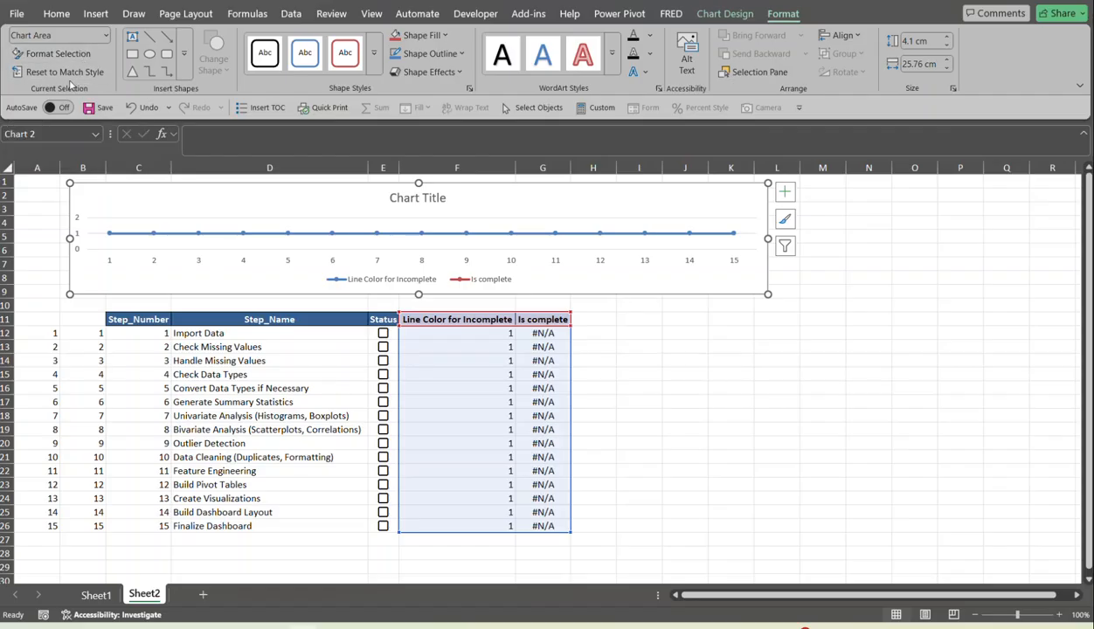
click(107, 37)
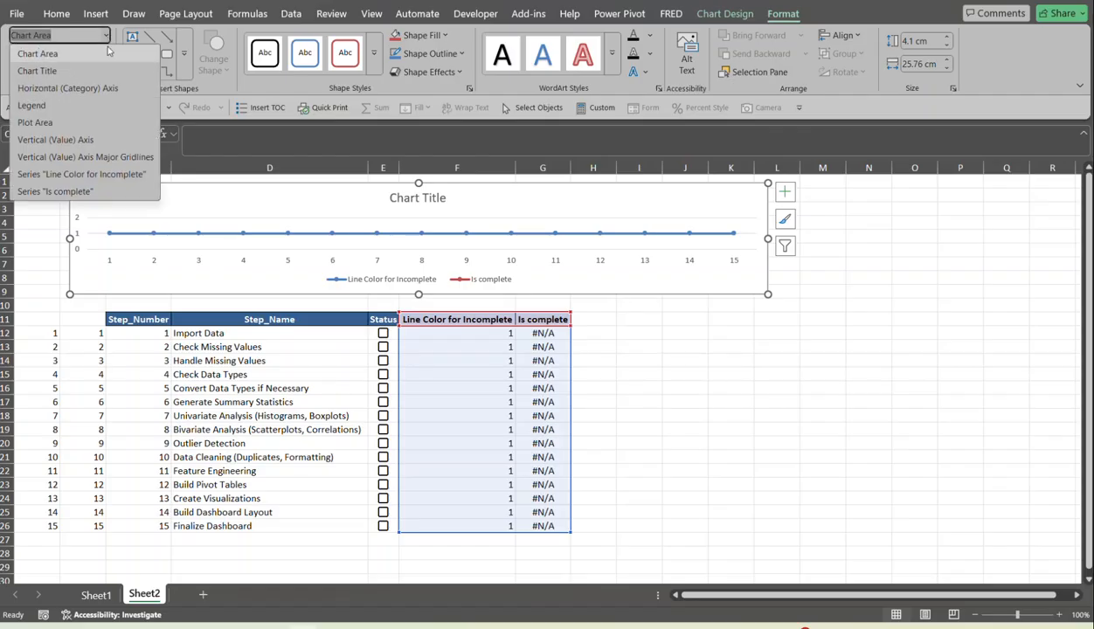
click(81, 174)
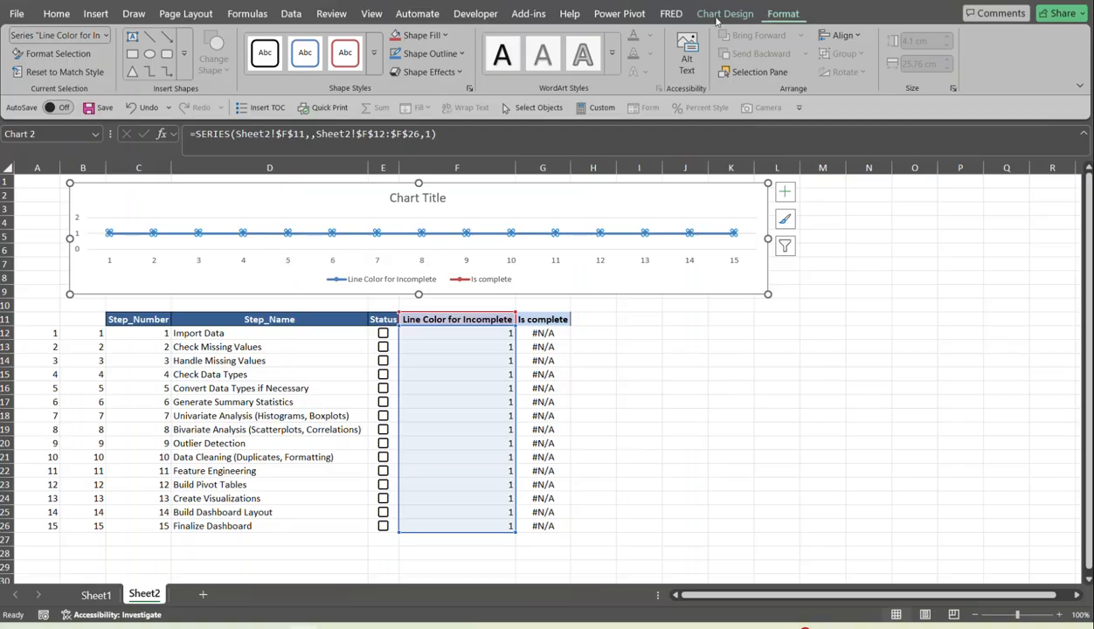
click(59, 54)
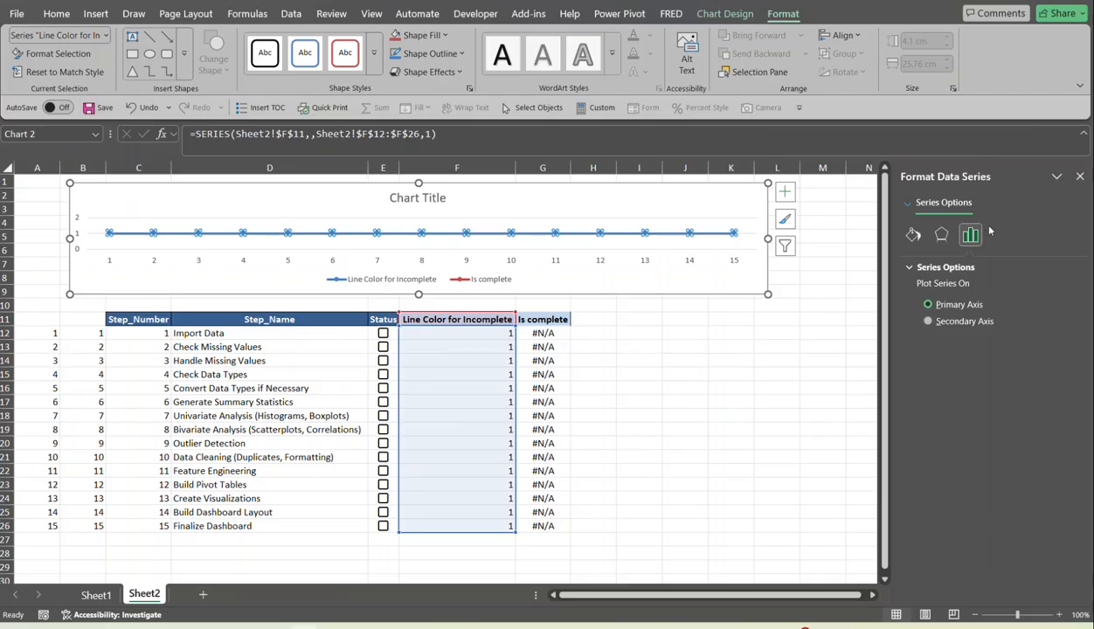
click(914, 235)
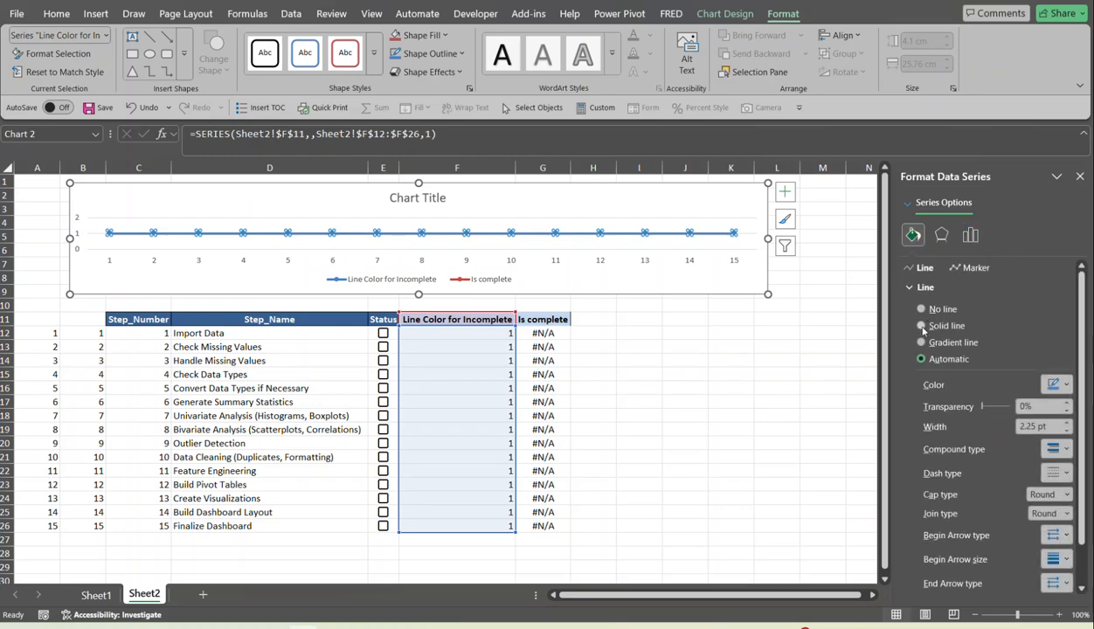
click(923, 327)
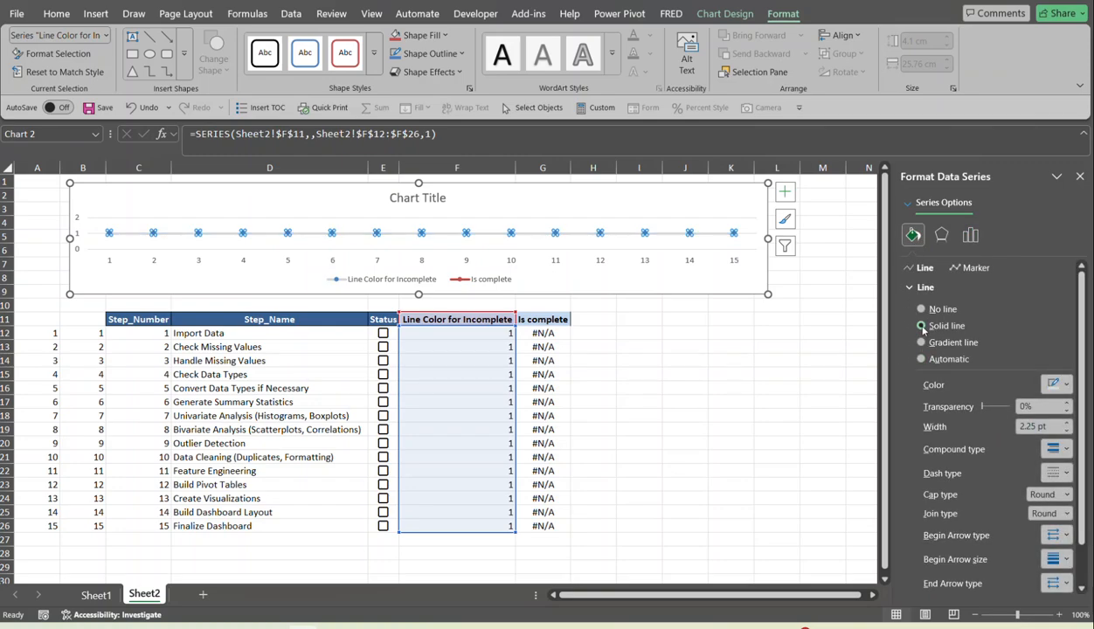
click(1067, 385)
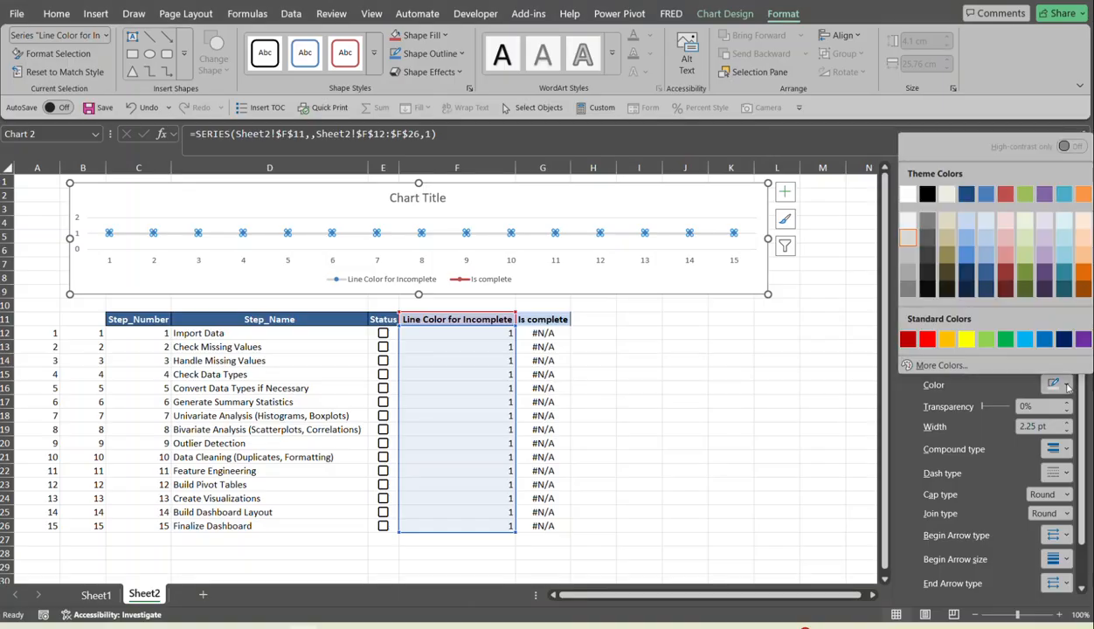
click(903, 238)
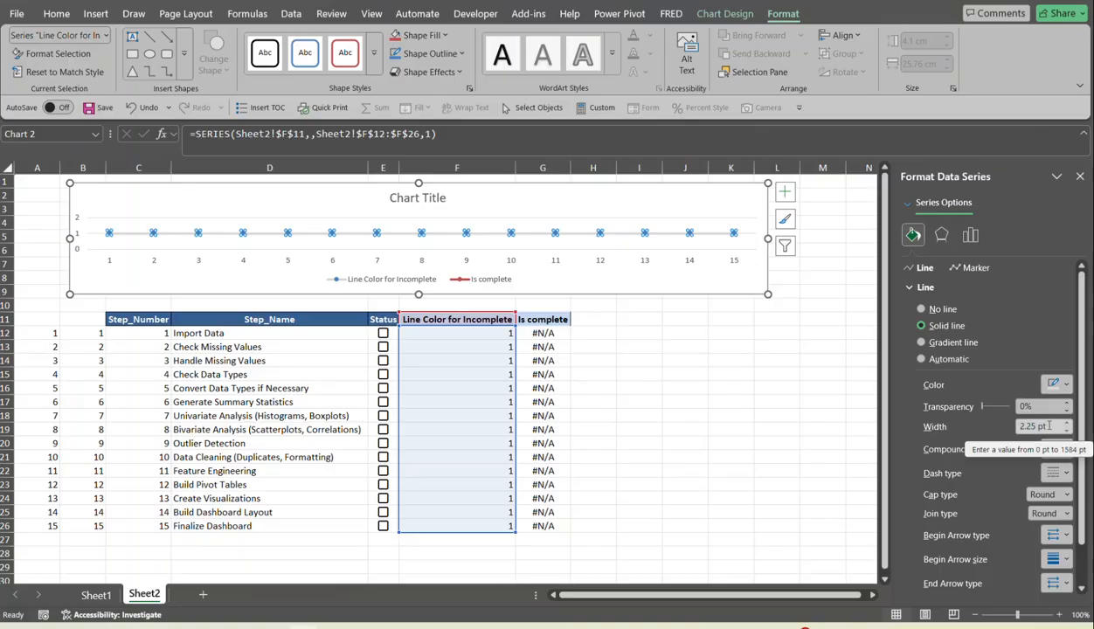
Set the line width of the Line Color for Incomplete series to 10 pt
drag(1050, 426, 1014, 428)
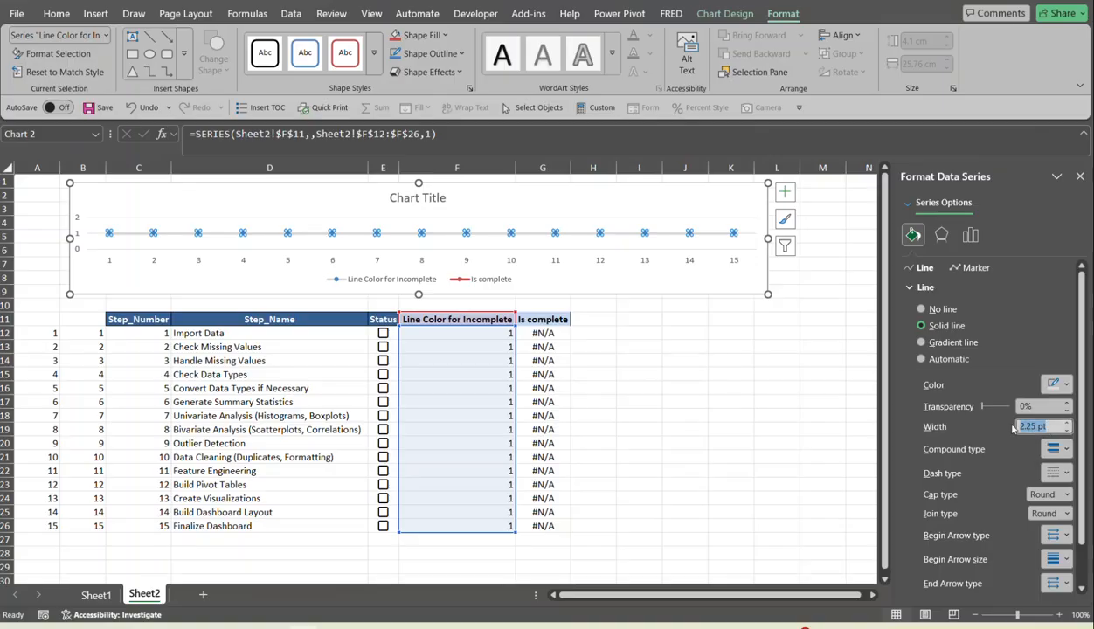
text(10)
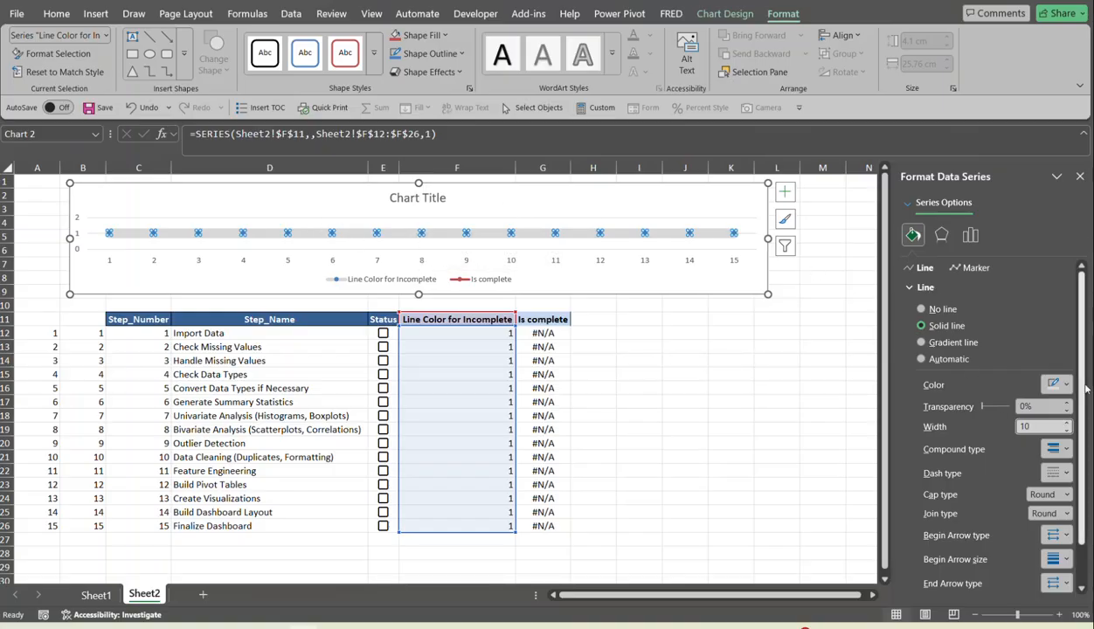
scroll(1084, 428, down, 2)
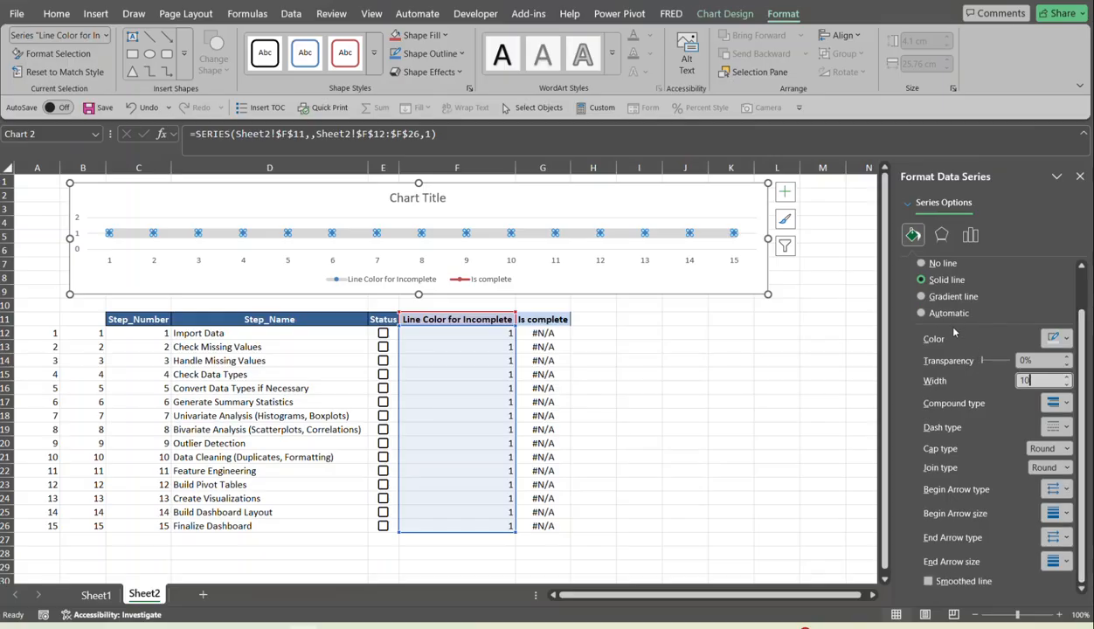
scroll(1089, 323, up, 1)
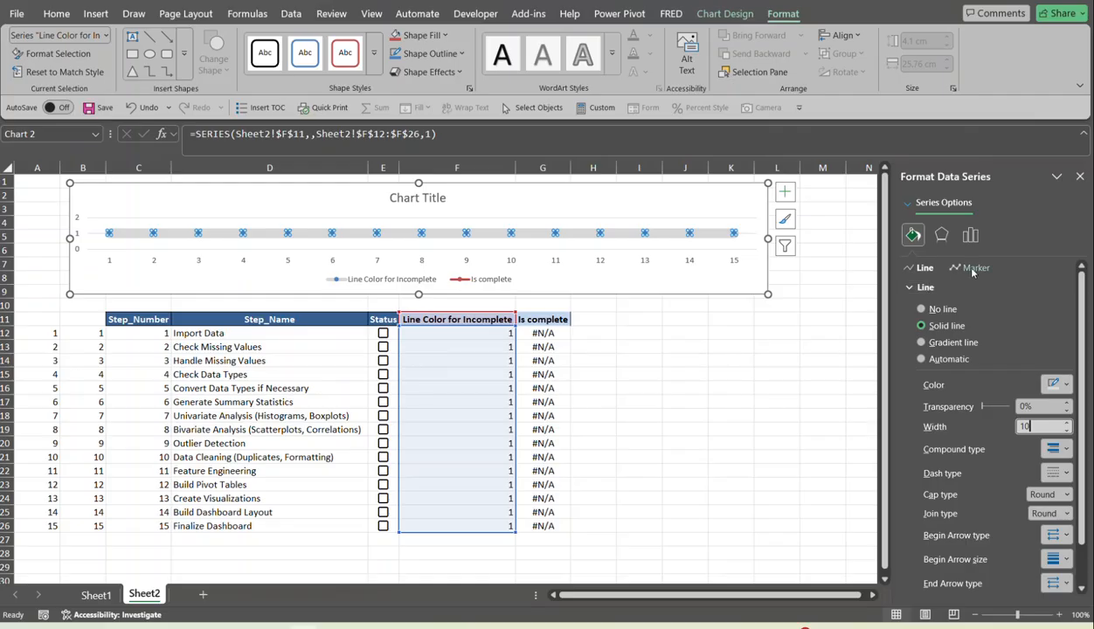
Give the Line Color for Incomplete series built-in round markers with size 30
click(972, 269)
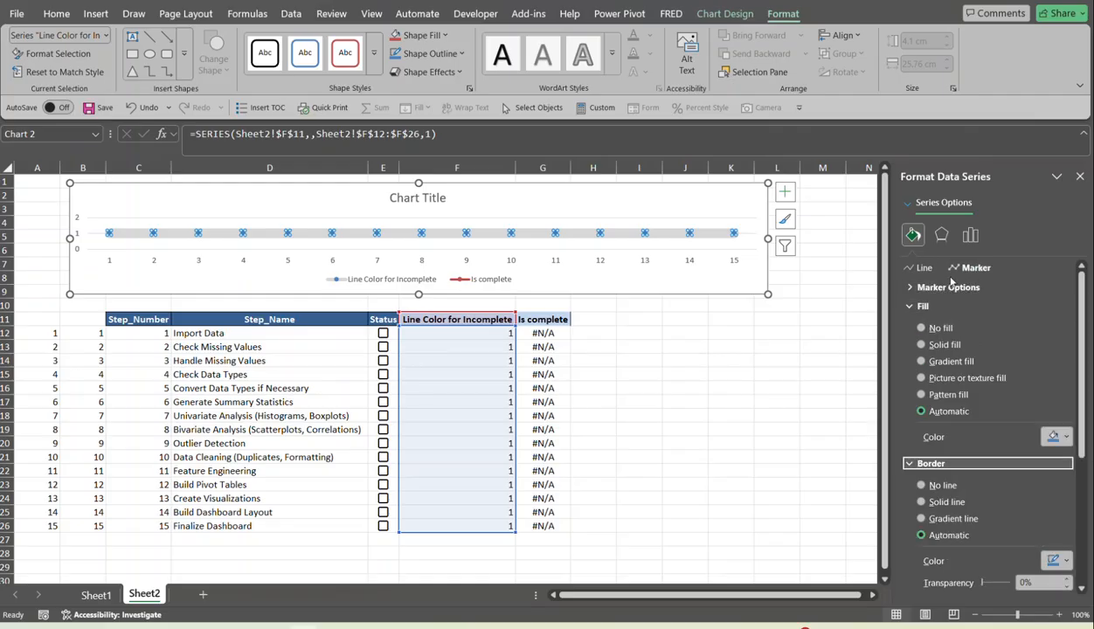
click(923, 293)
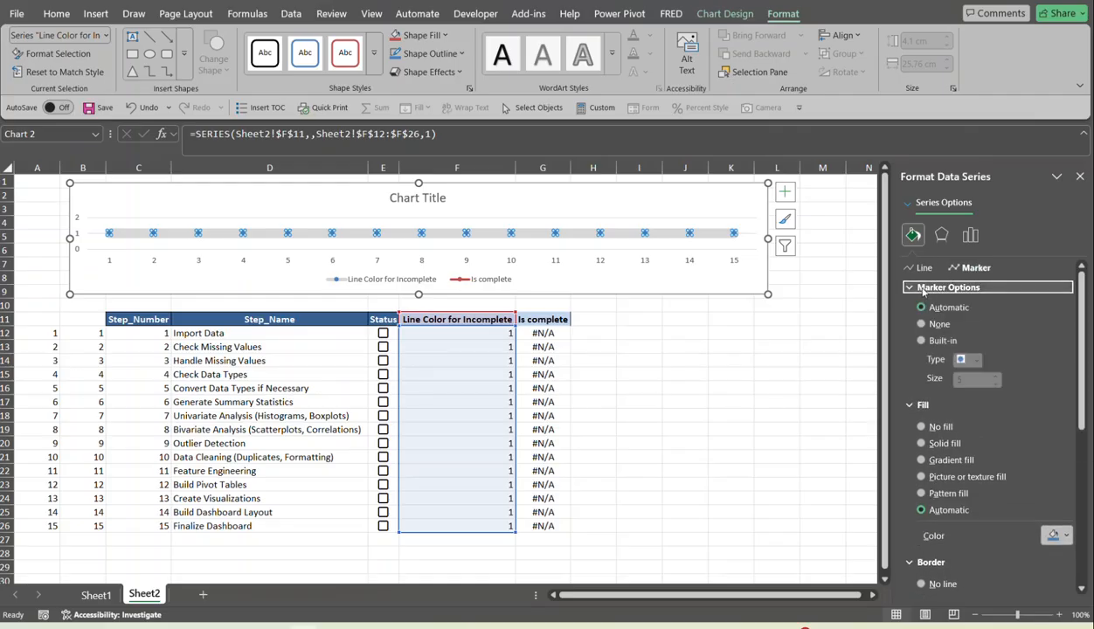
click(922, 341)
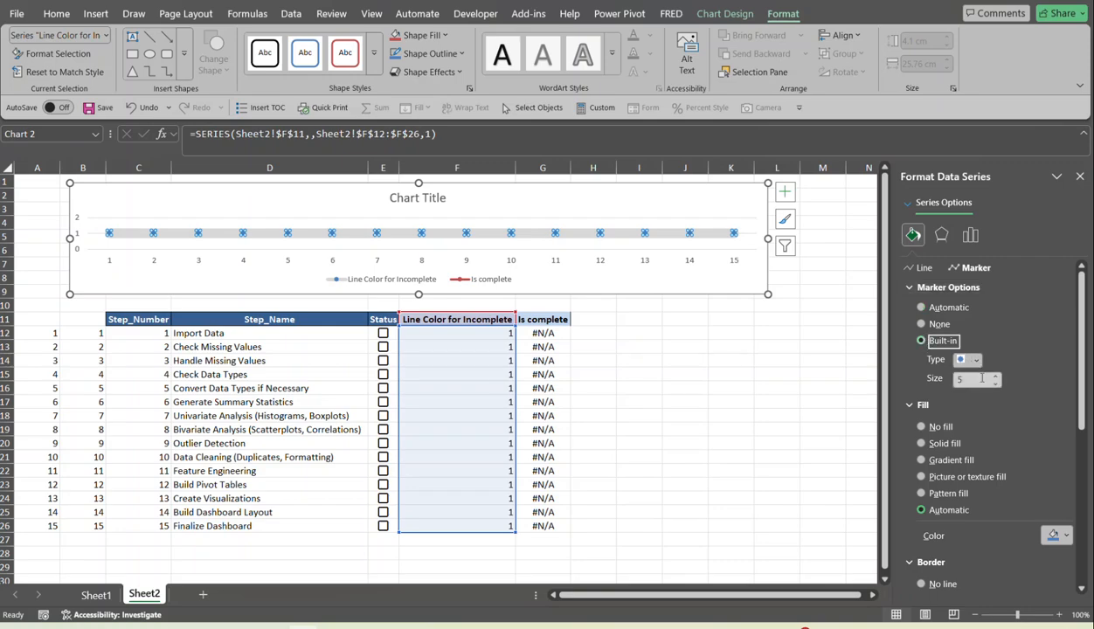
click(961, 379)
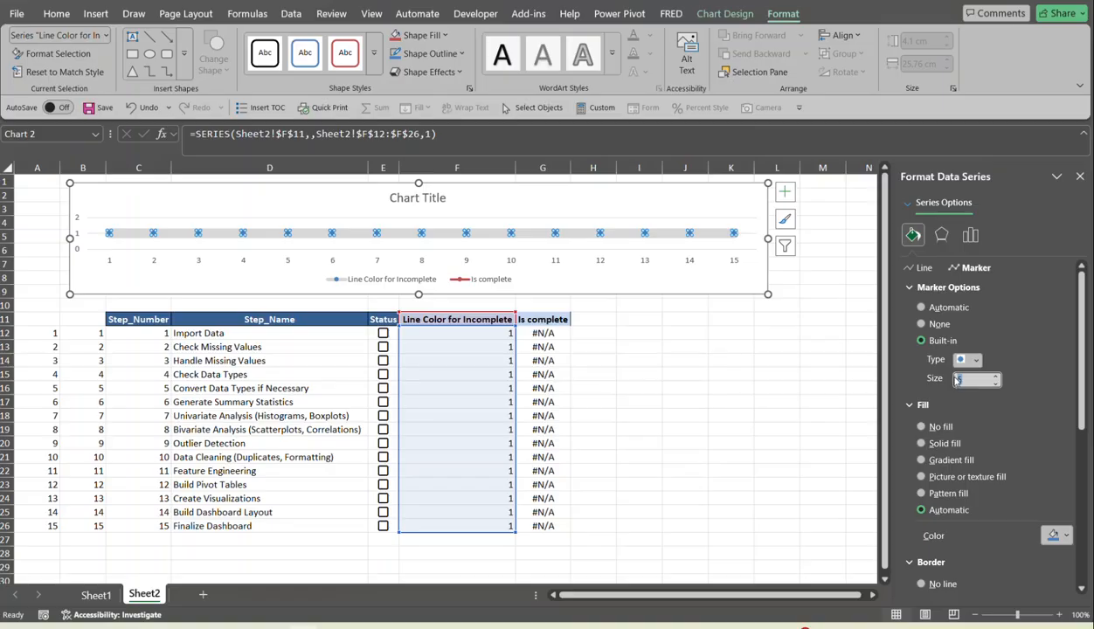
text(30)
key(Tab)
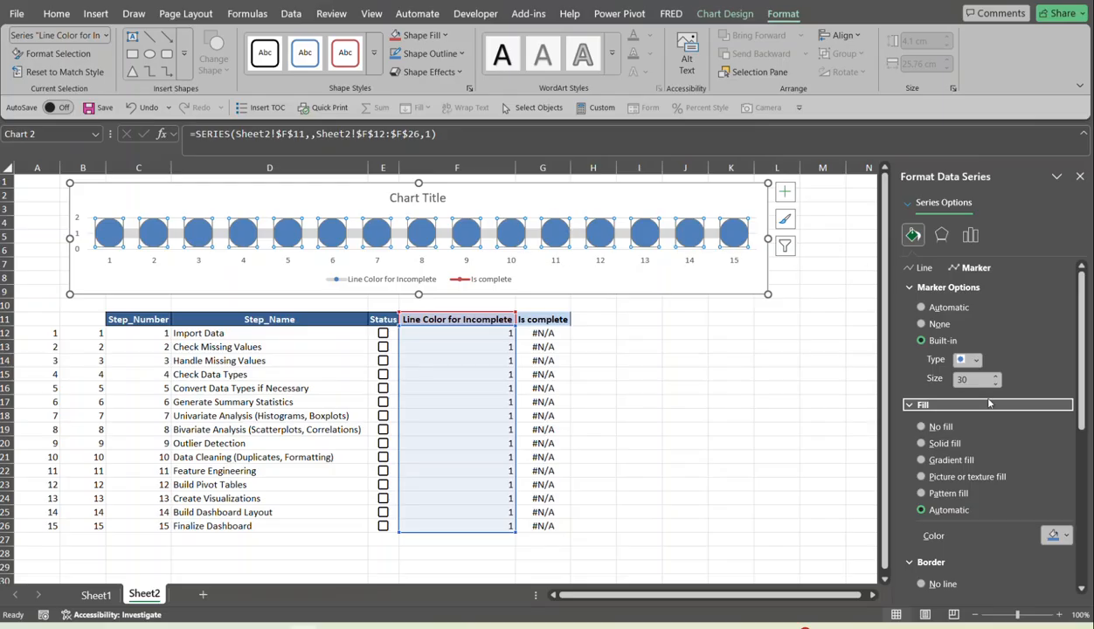
Apply a solid light gray fill to the Line Color for Incomplete markers and remove their border line
click(922, 444)
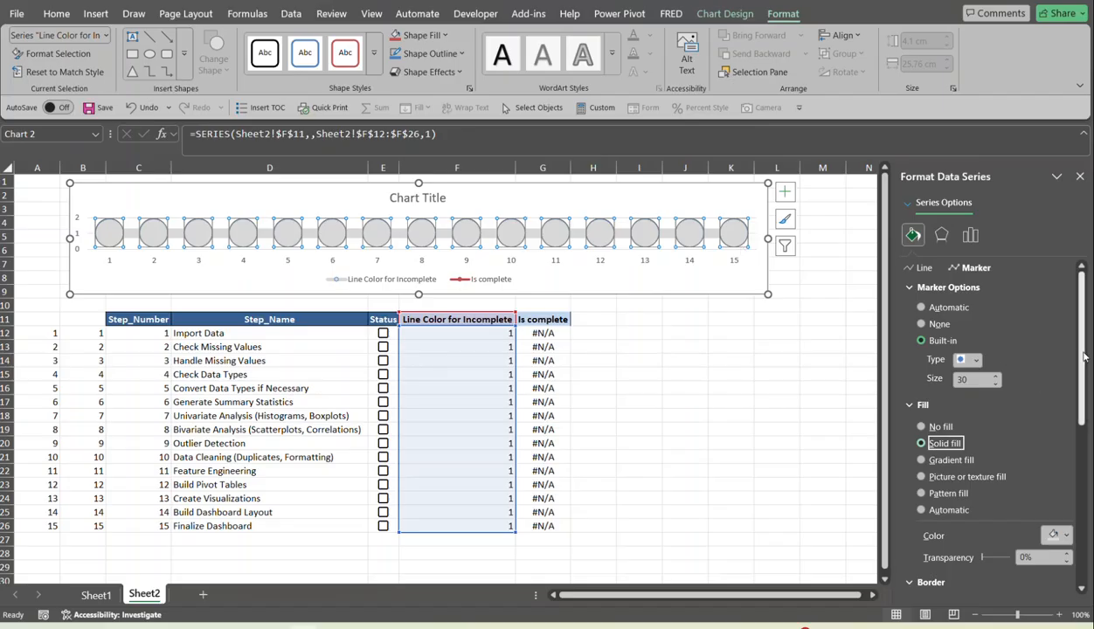
scroll(1084, 350, down, 3)
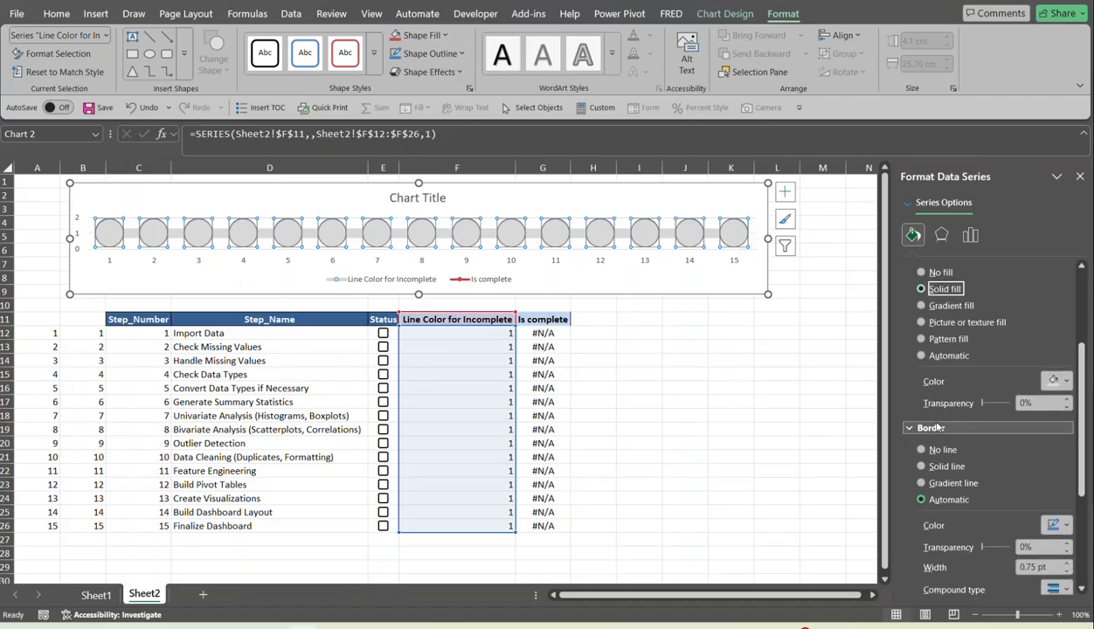
click(921, 449)
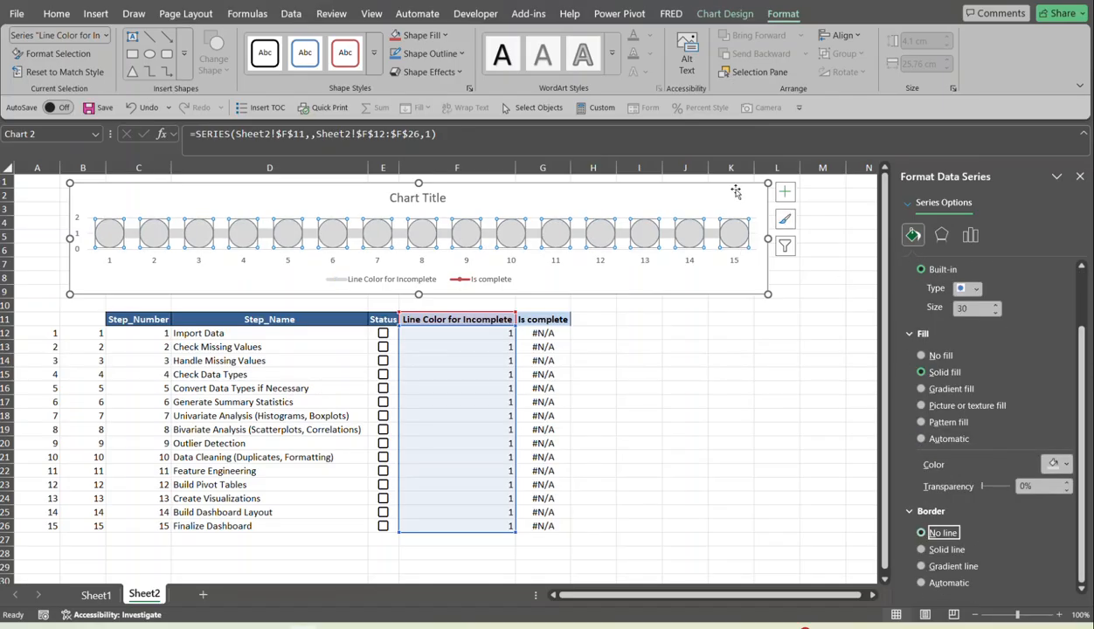
Deselect the chart, then check and uncheck the Import Data status in E12 to test the Is complete marker
click(710, 359)
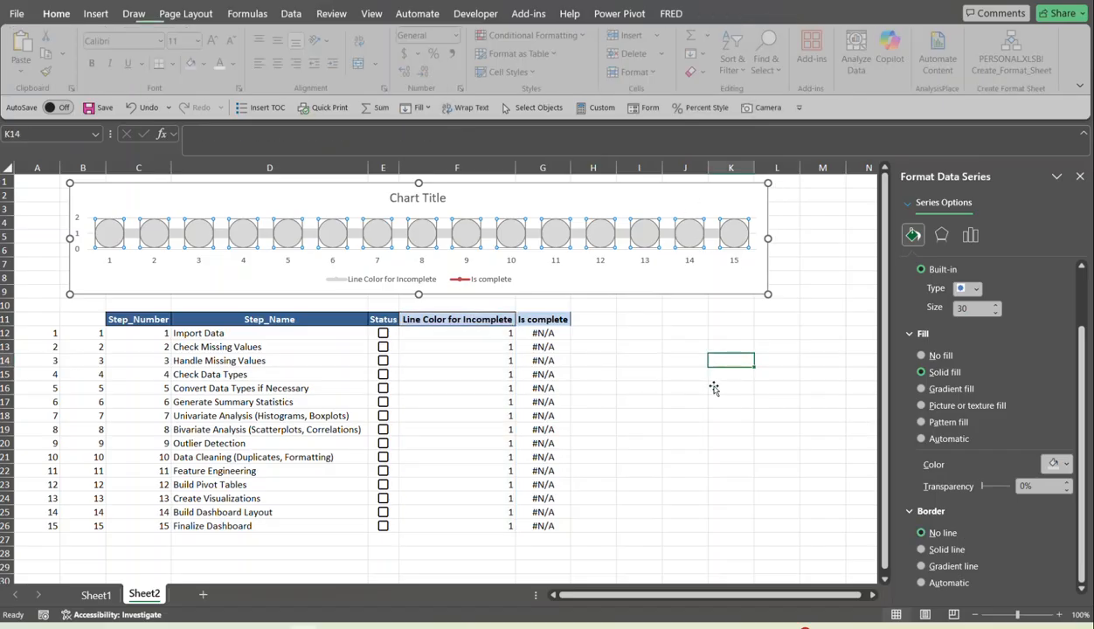
click(670, 350)
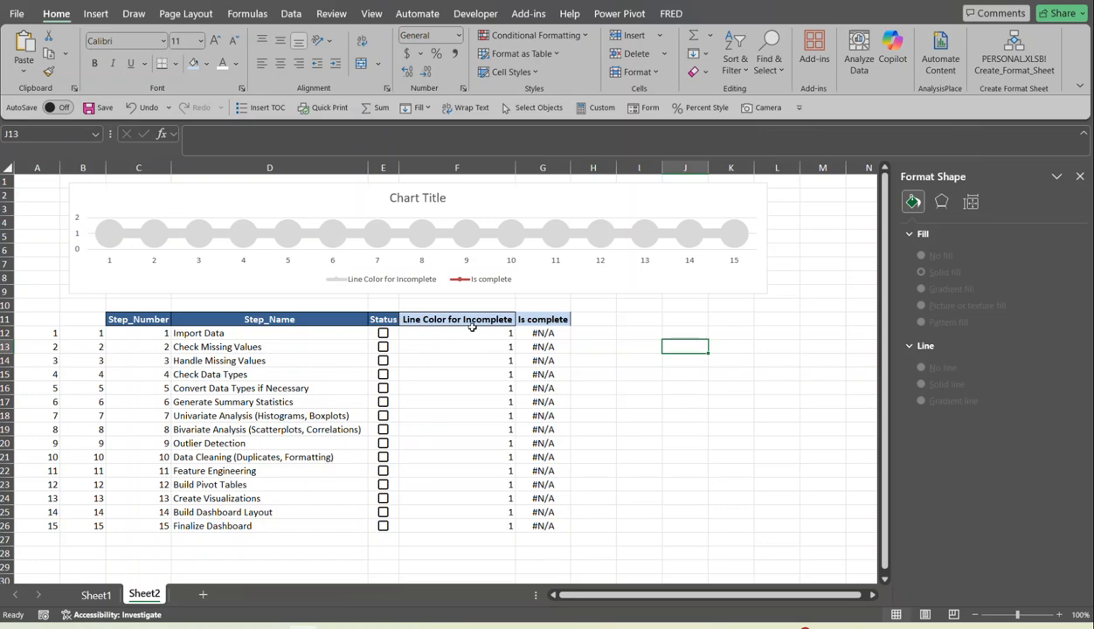
click(384, 334)
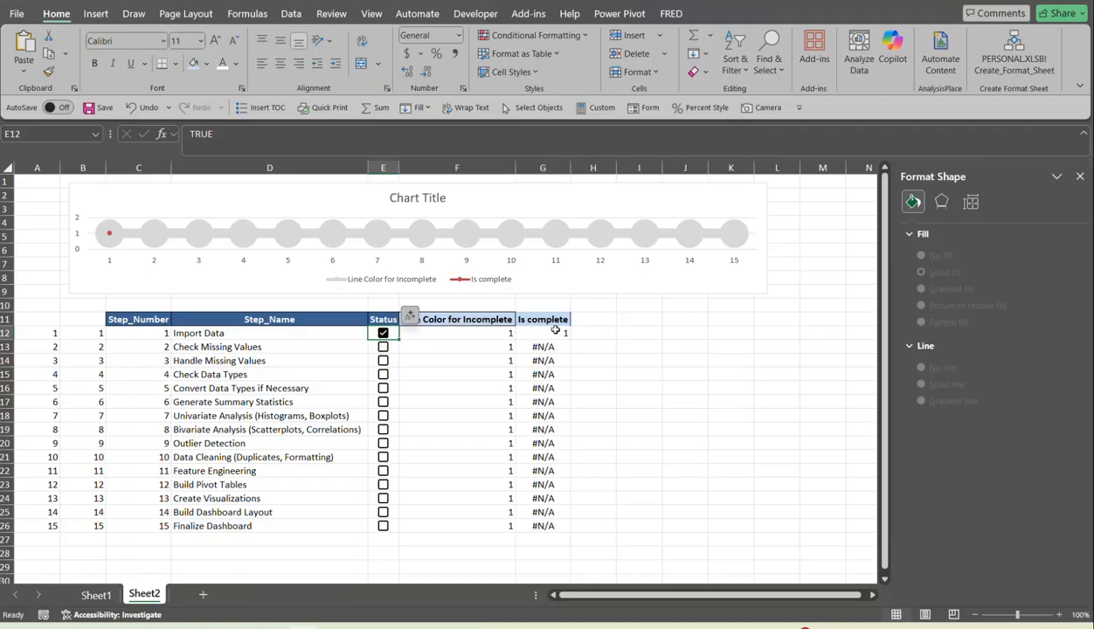
click(383, 333)
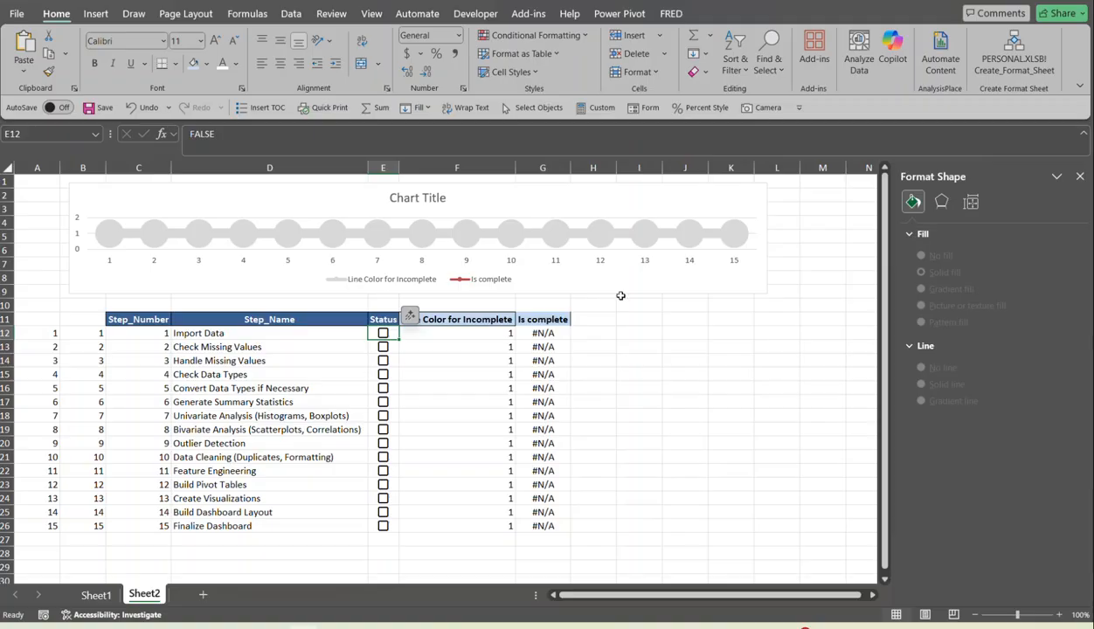
Format the Is complete series with a solid dark blue line
click(522, 183)
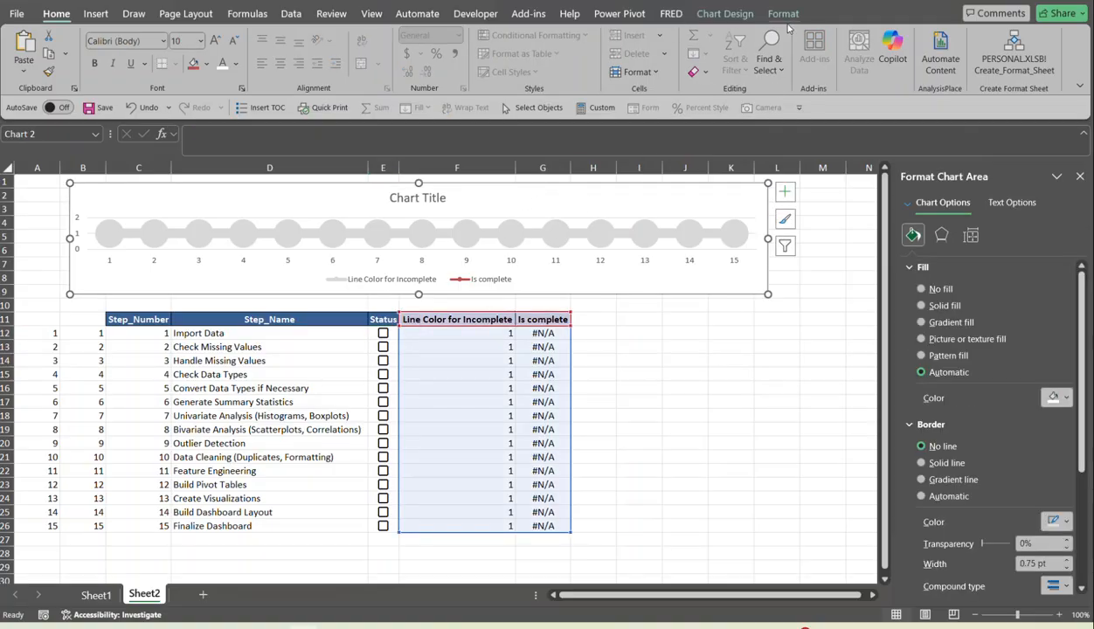
click(780, 16)
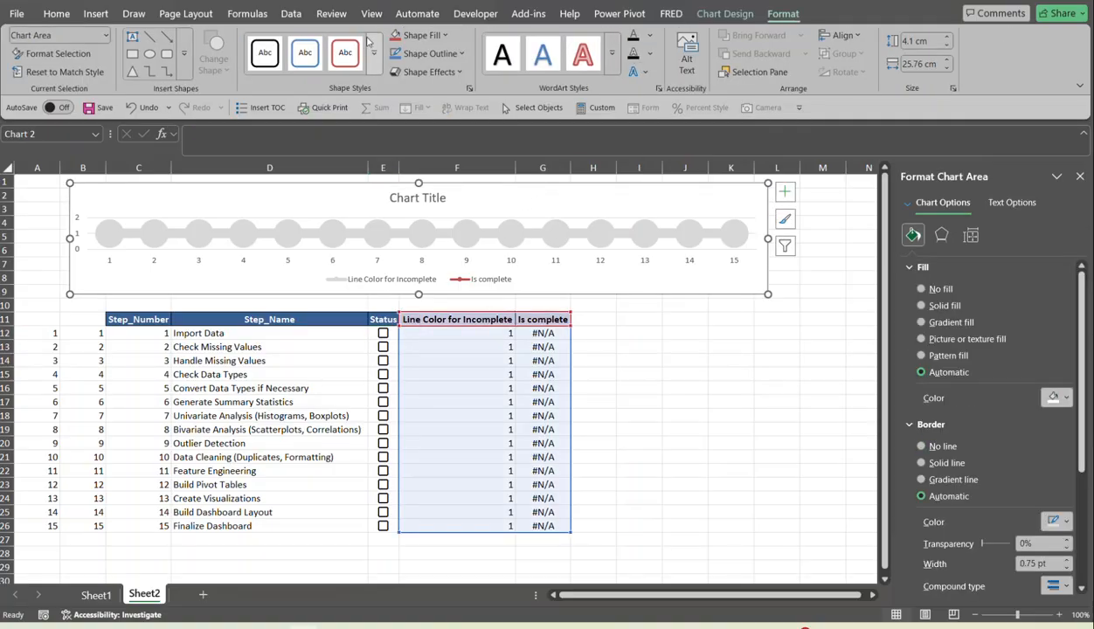
click(105, 35)
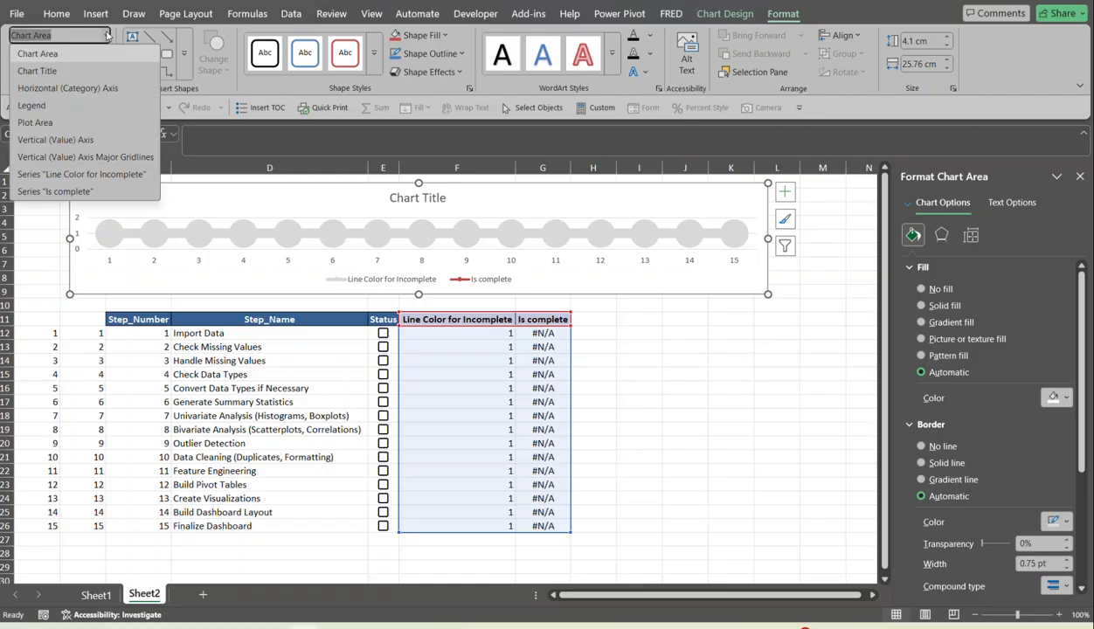
click(64, 194)
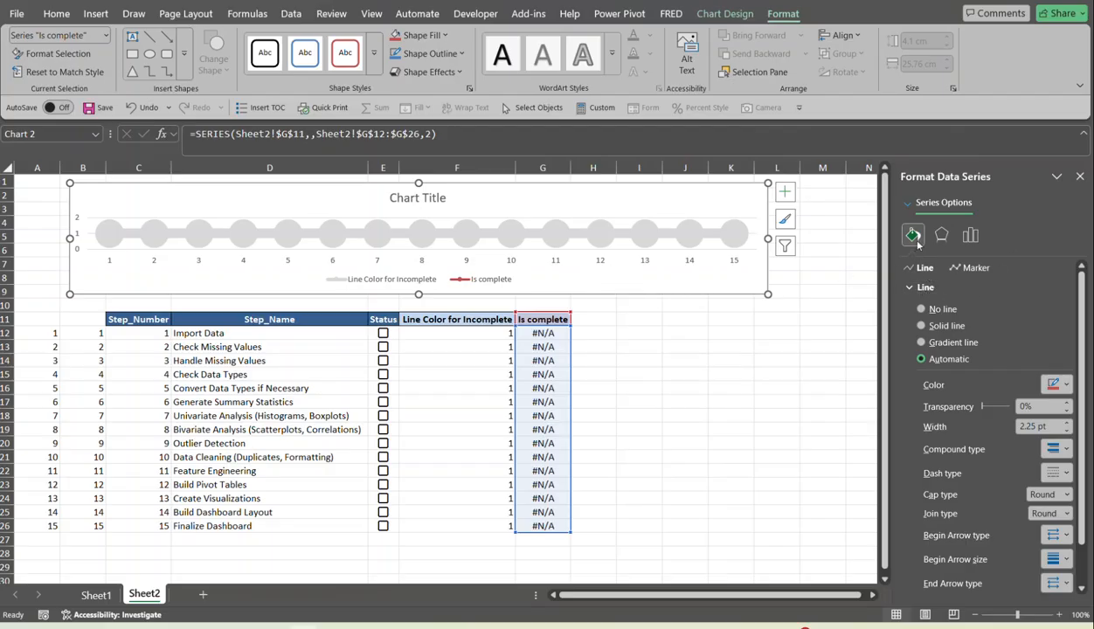
click(922, 326)
click(1053, 383)
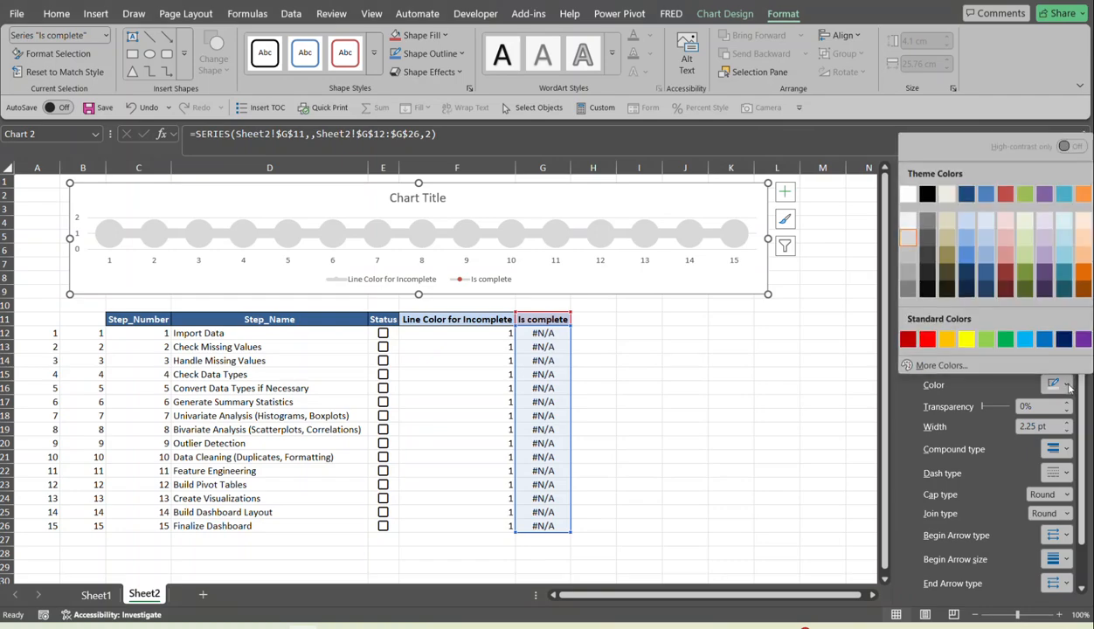
click(988, 273)
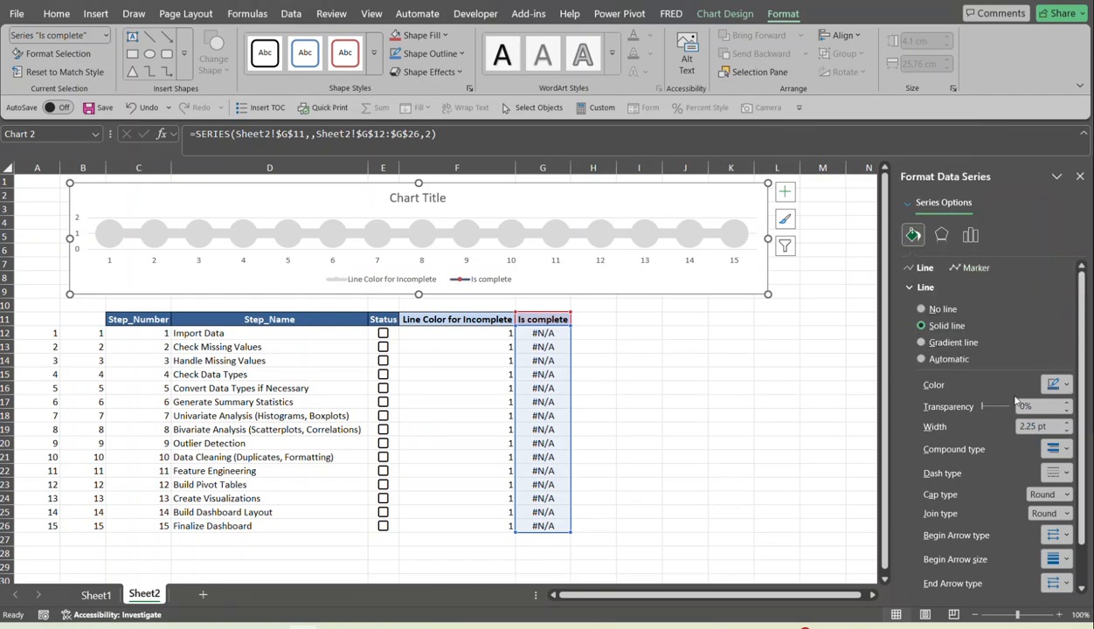
Set the line width of the Is complete series to 10 pt
drag(1048, 426, 959, 427)
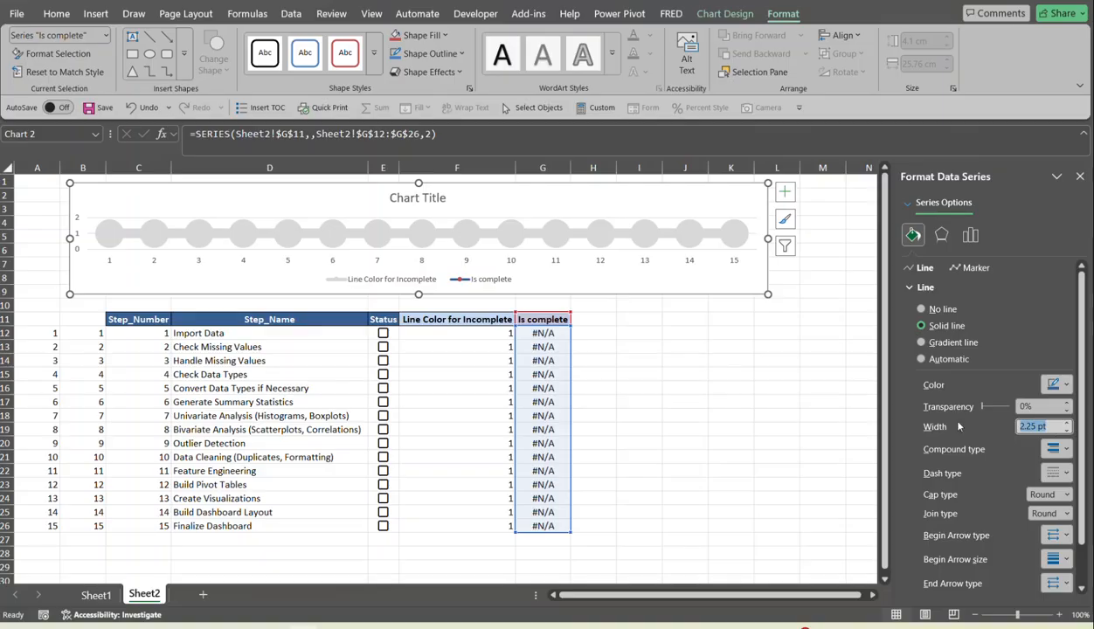
text(10)
key(Tab)
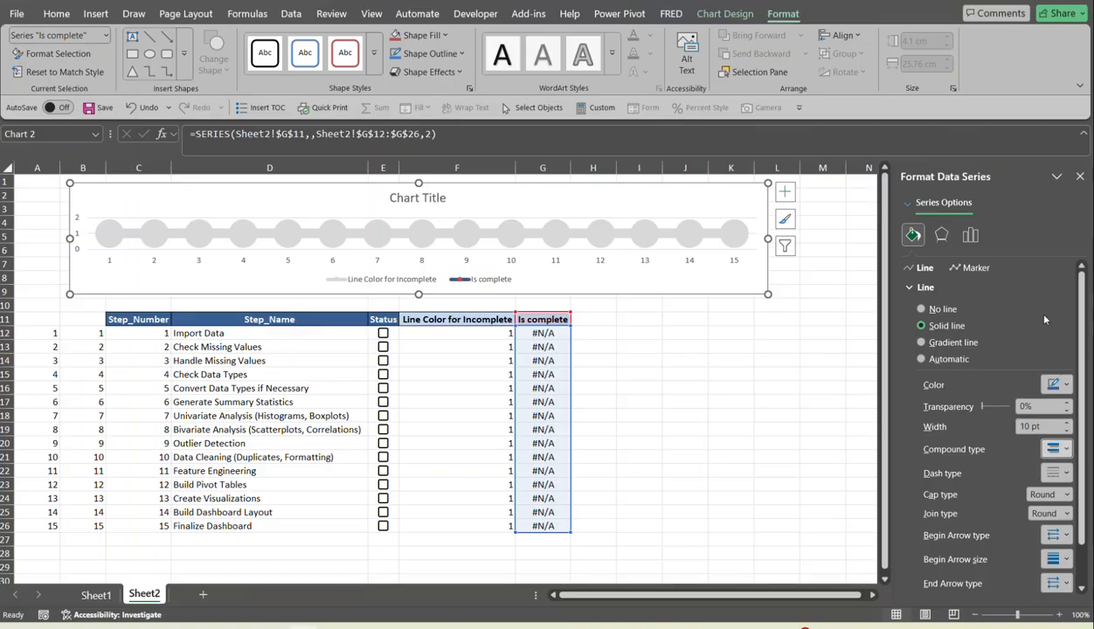
Give the Is complete series built-in round markers with size 30
click(952, 267)
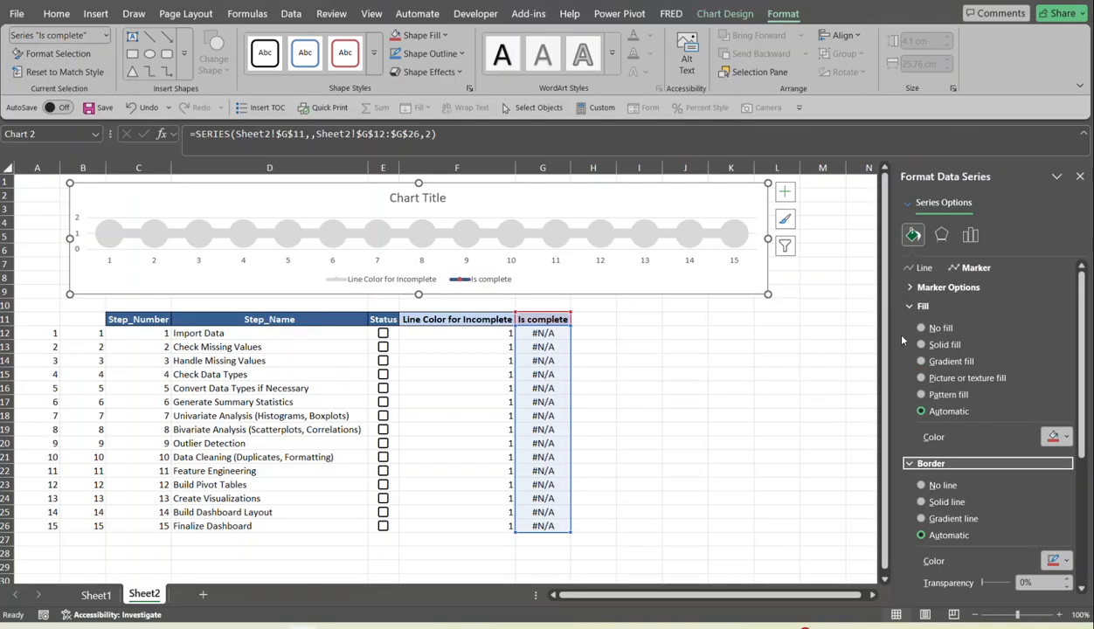
click(916, 288)
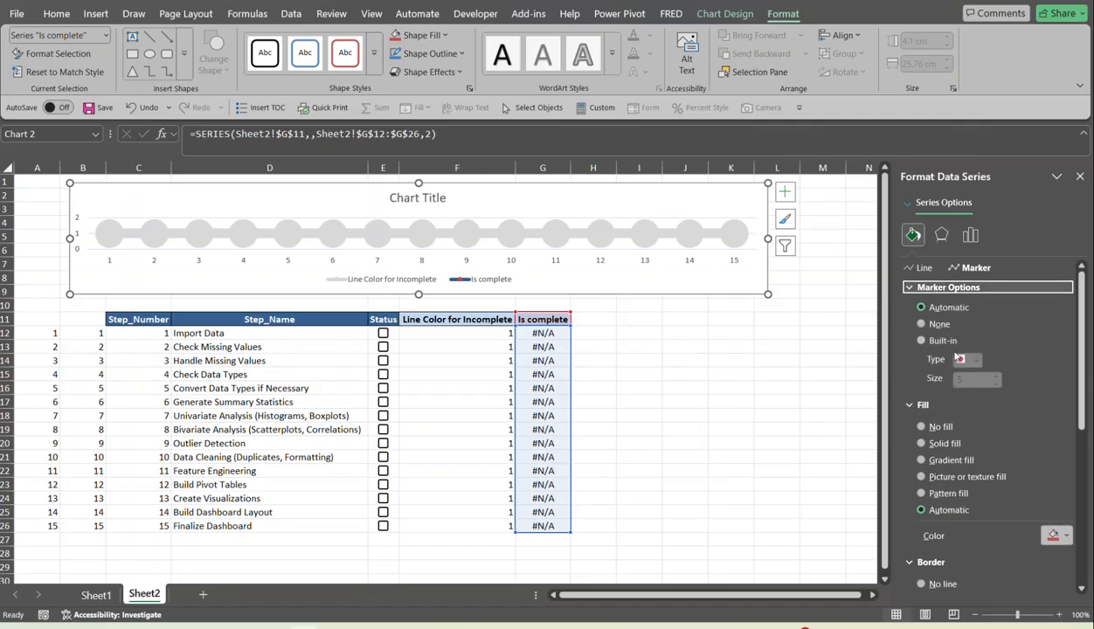
click(921, 341)
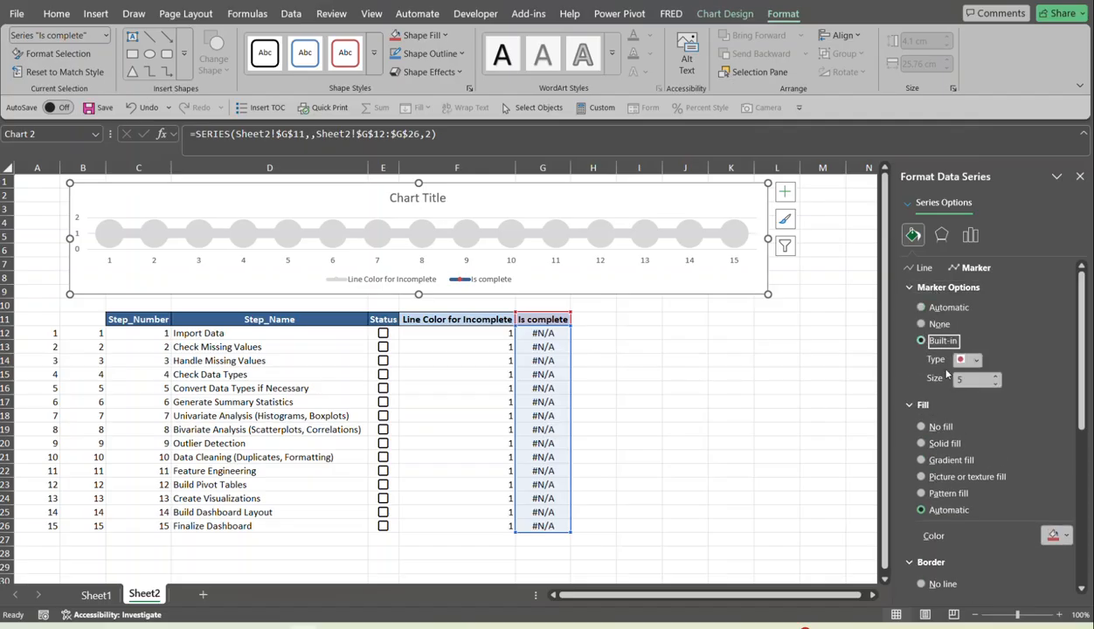
click(961, 380)
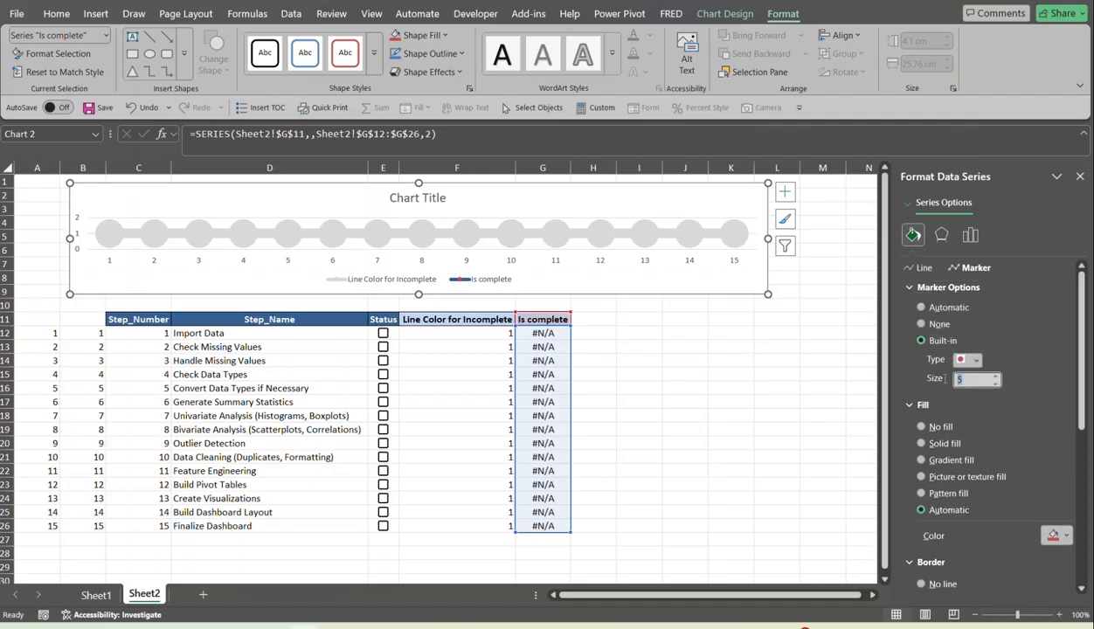
key(Tab)
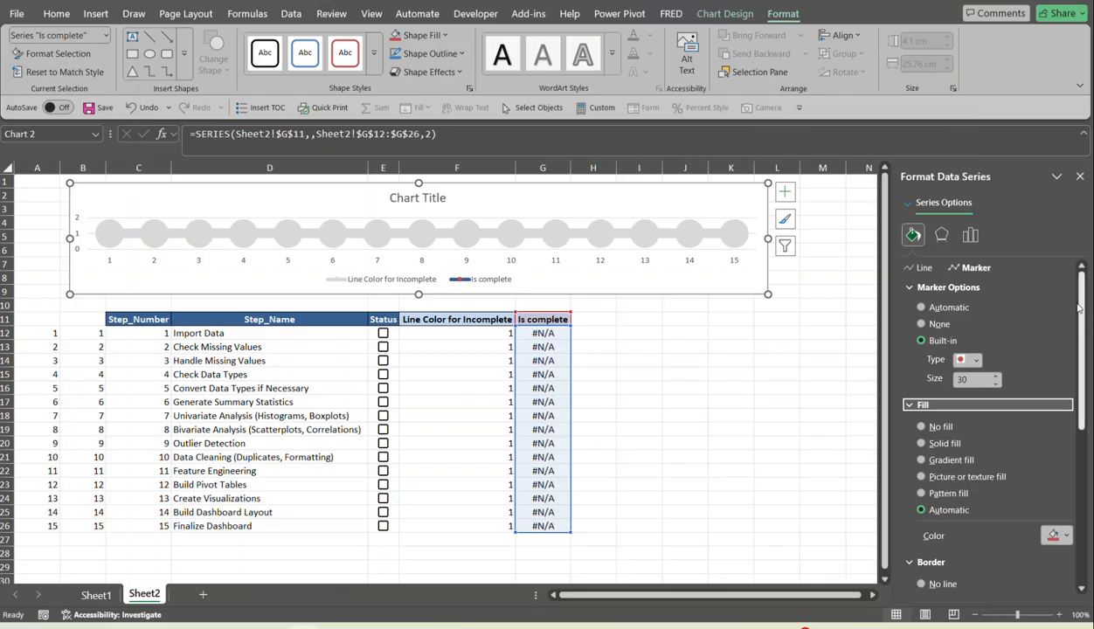
Remove the border line from the Is complete markers and close the series formatting options
scroll(1081, 287, down, 4)
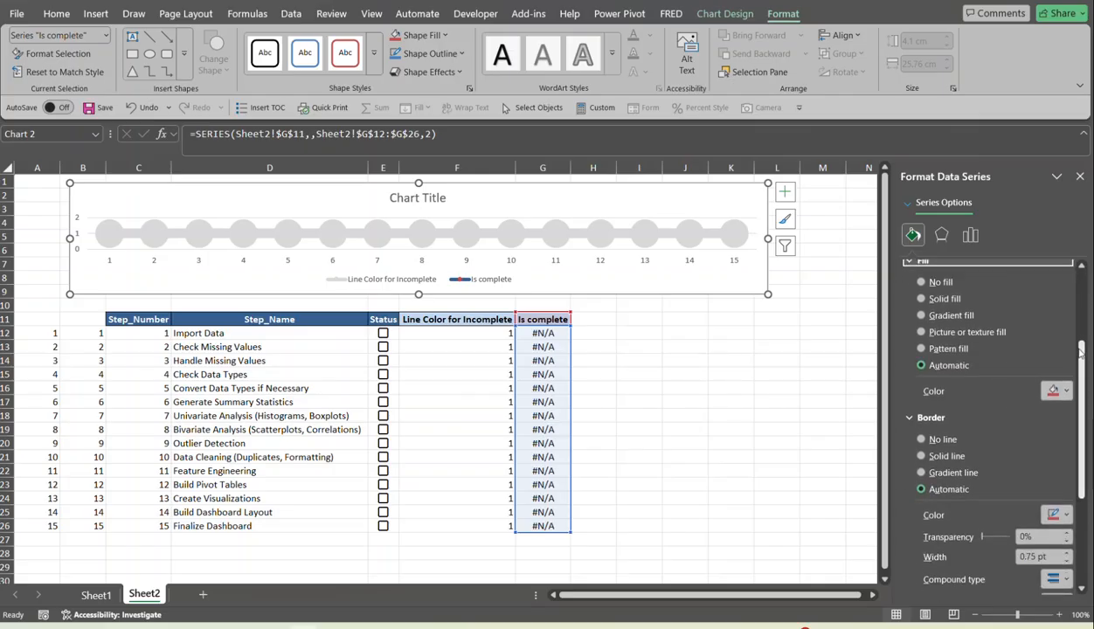
click(921, 440)
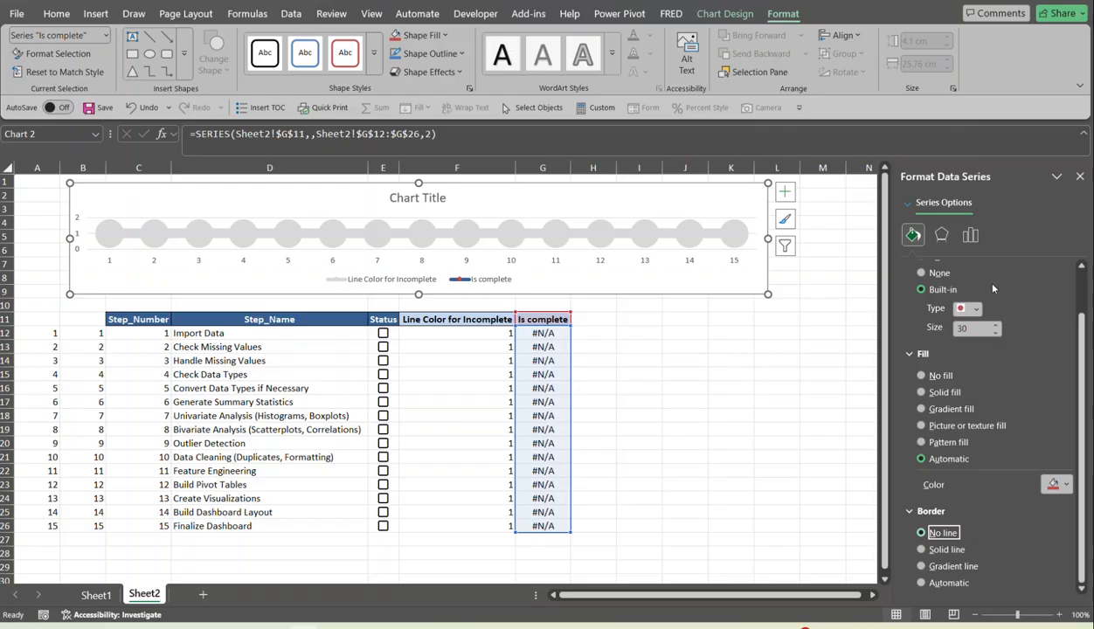
click(1080, 177)
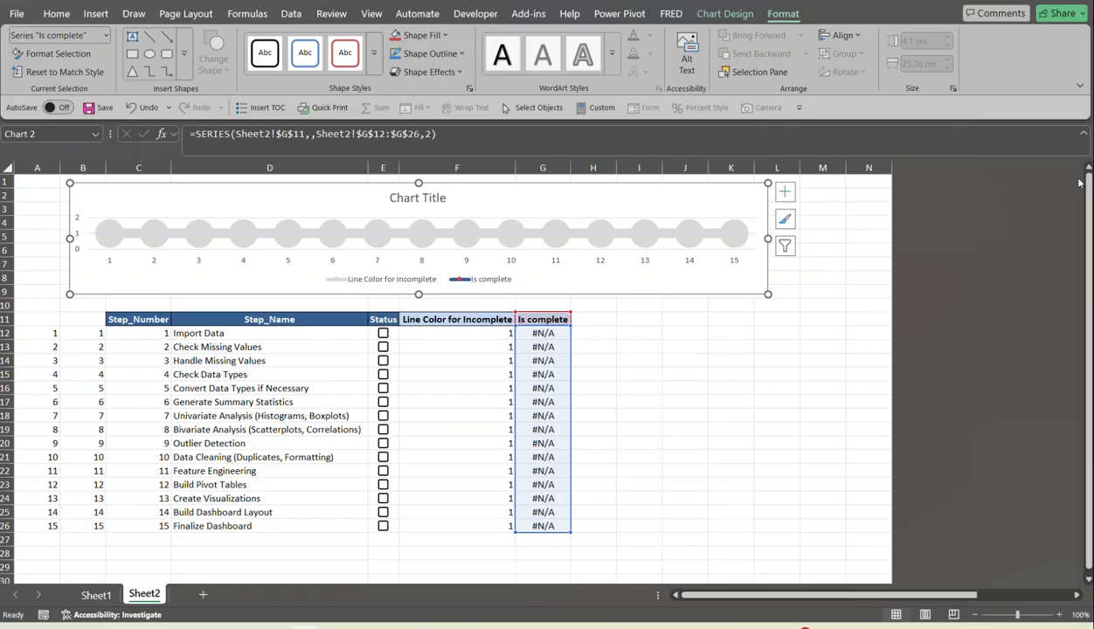
Check the Import Data status in E12 and apply a solid dark blue fill to the Is complete series markers
click(382, 333)
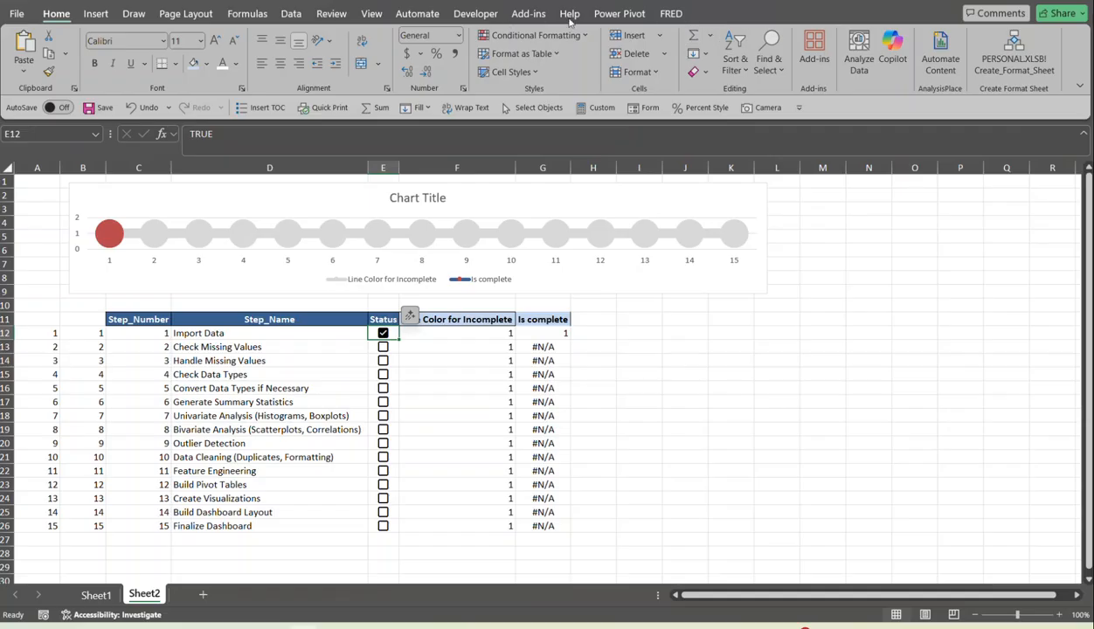
click(492, 192)
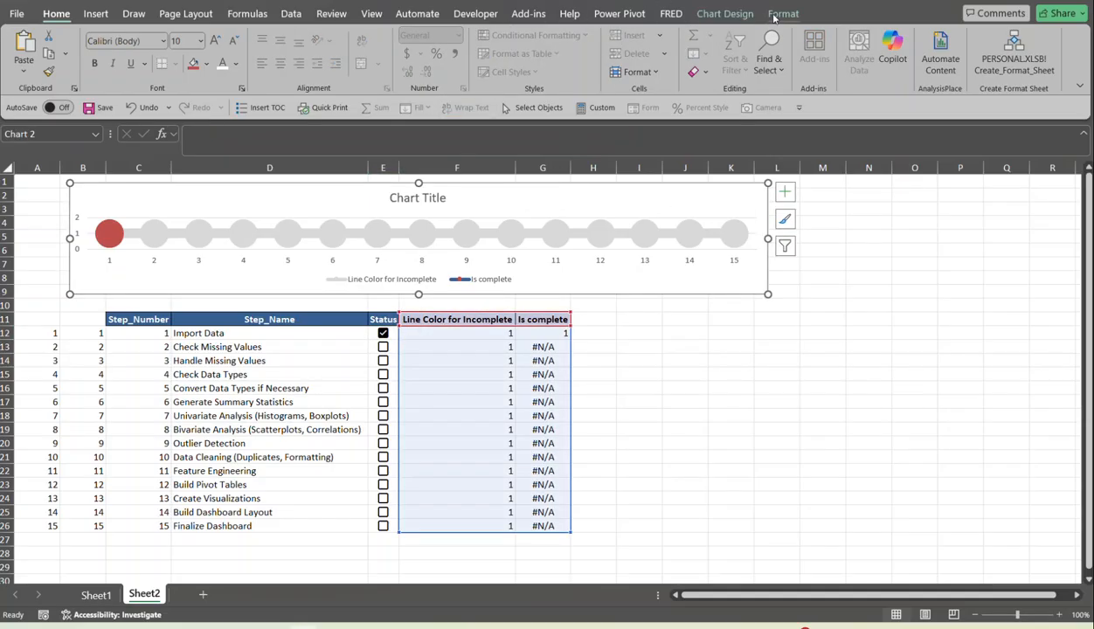
click(782, 14)
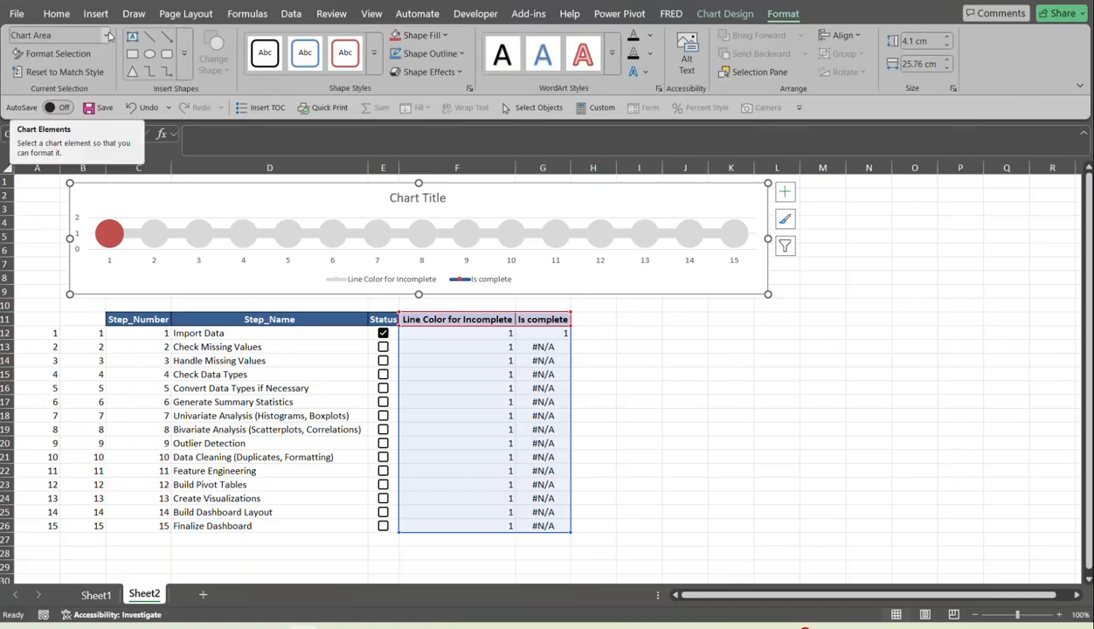
click(106, 35)
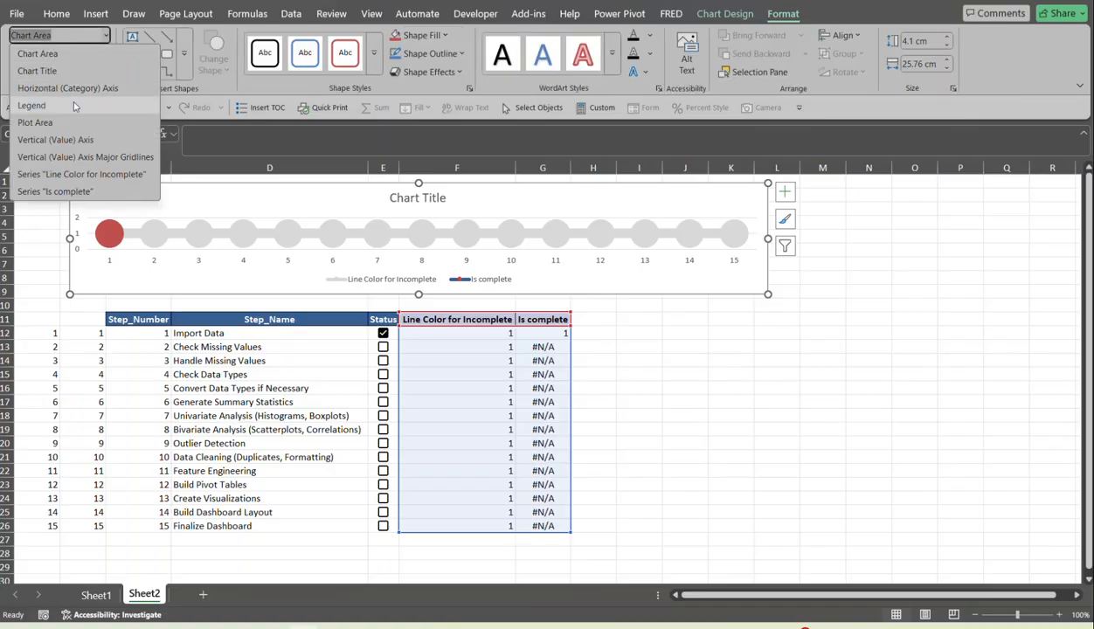
click(54, 192)
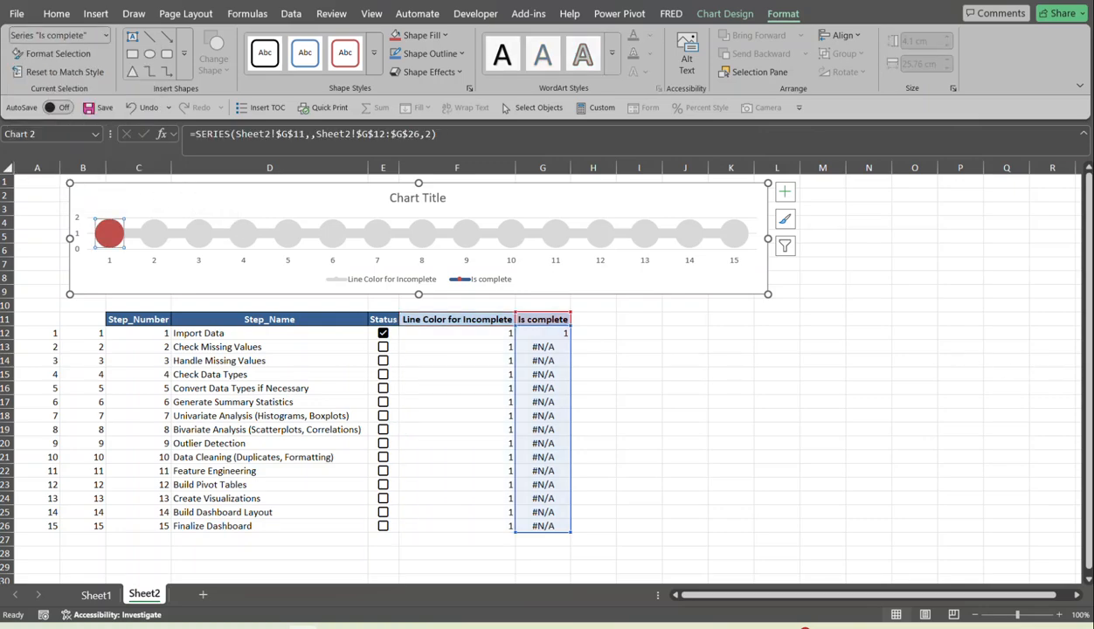
key(ctrl+1)
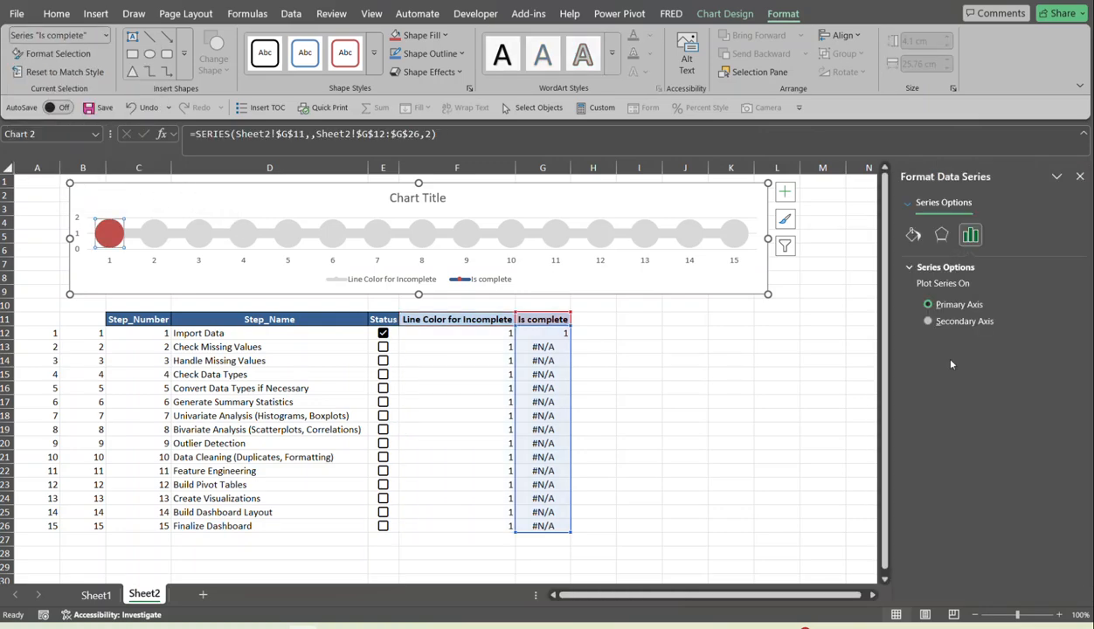
click(912, 234)
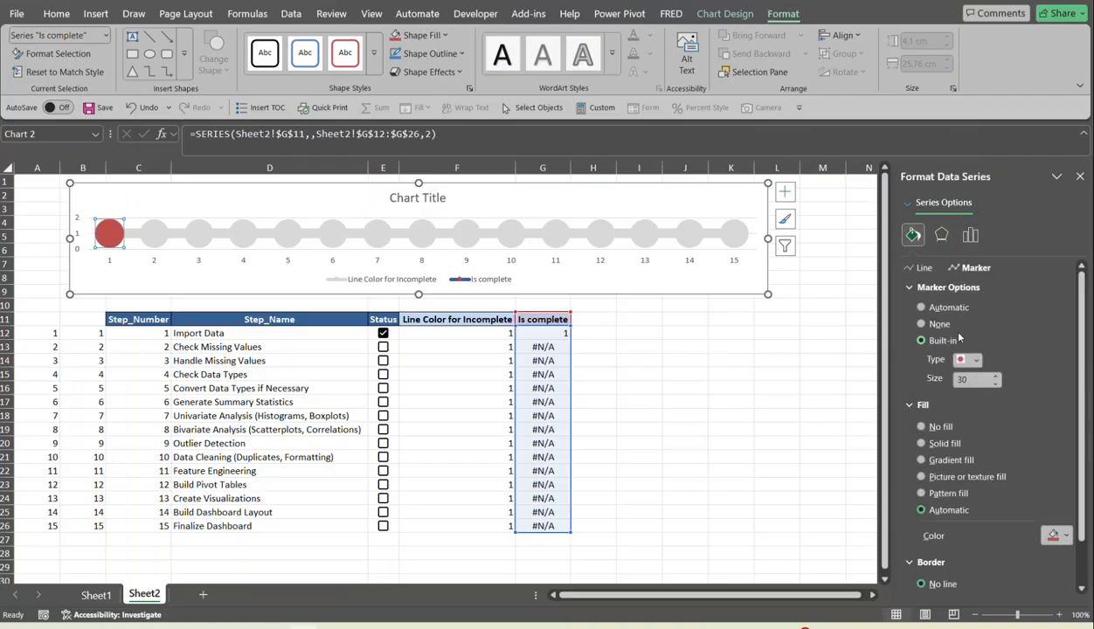
click(920, 443)
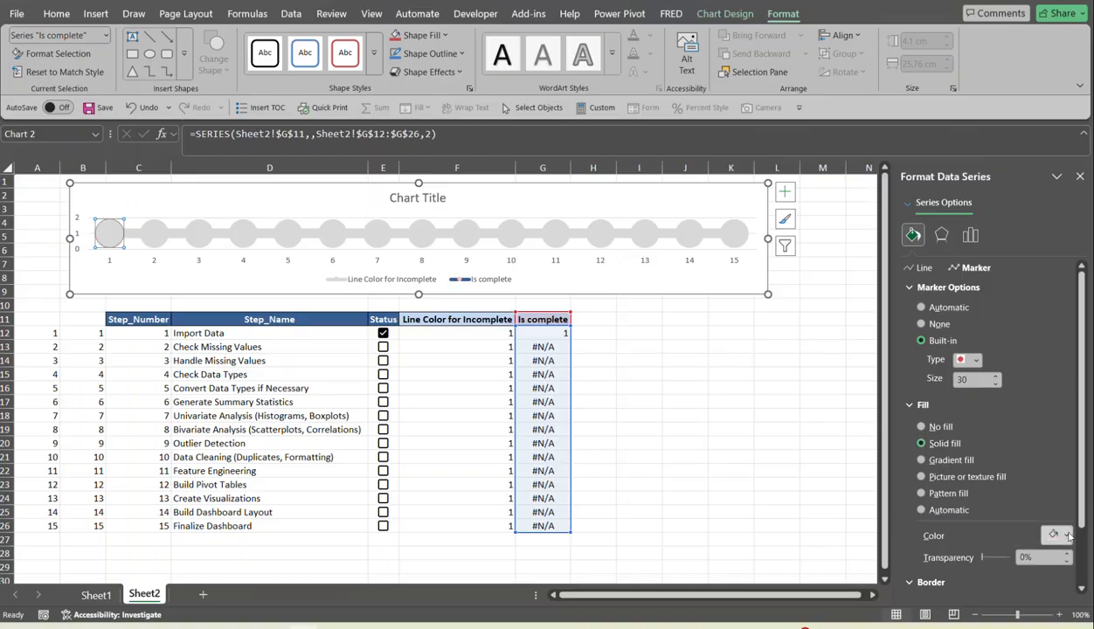
click(1067, 536)
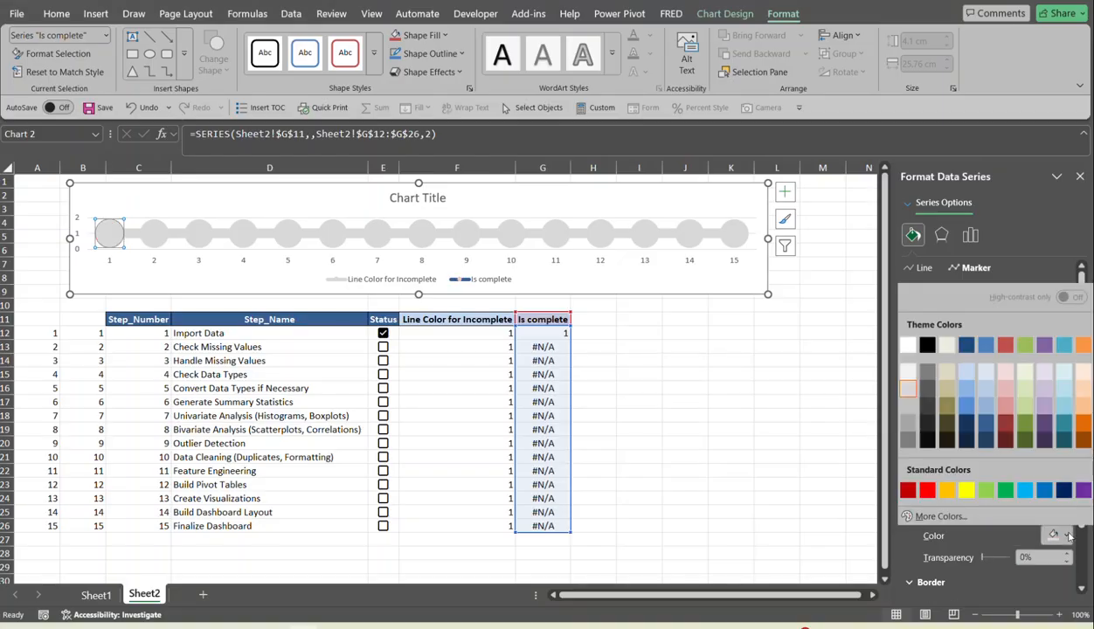
click(984, 423)
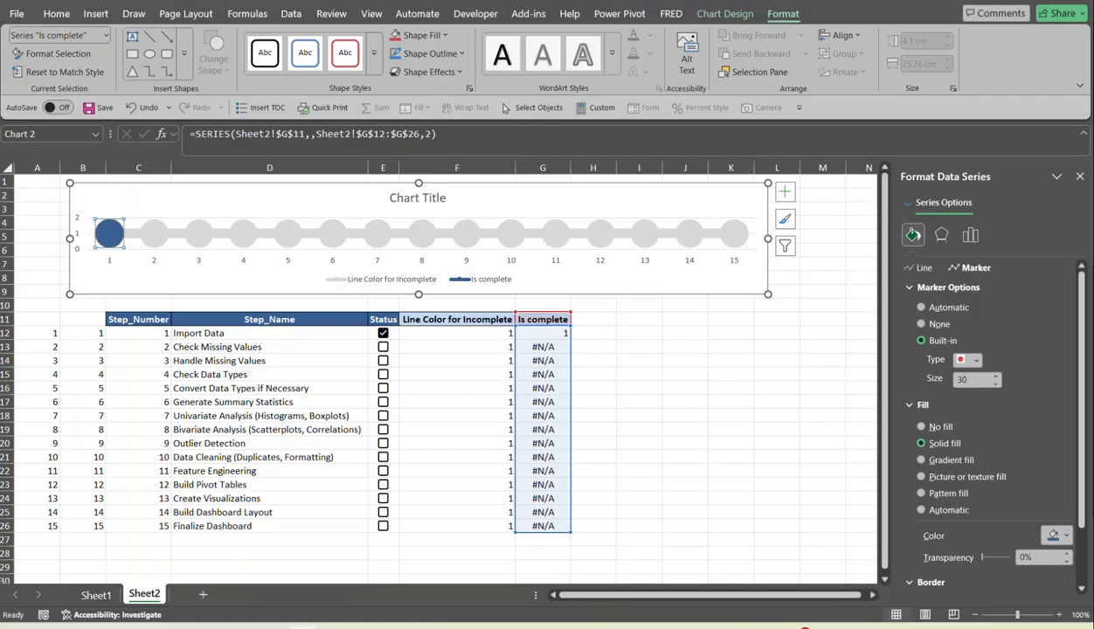
mouse_move(111, 242)
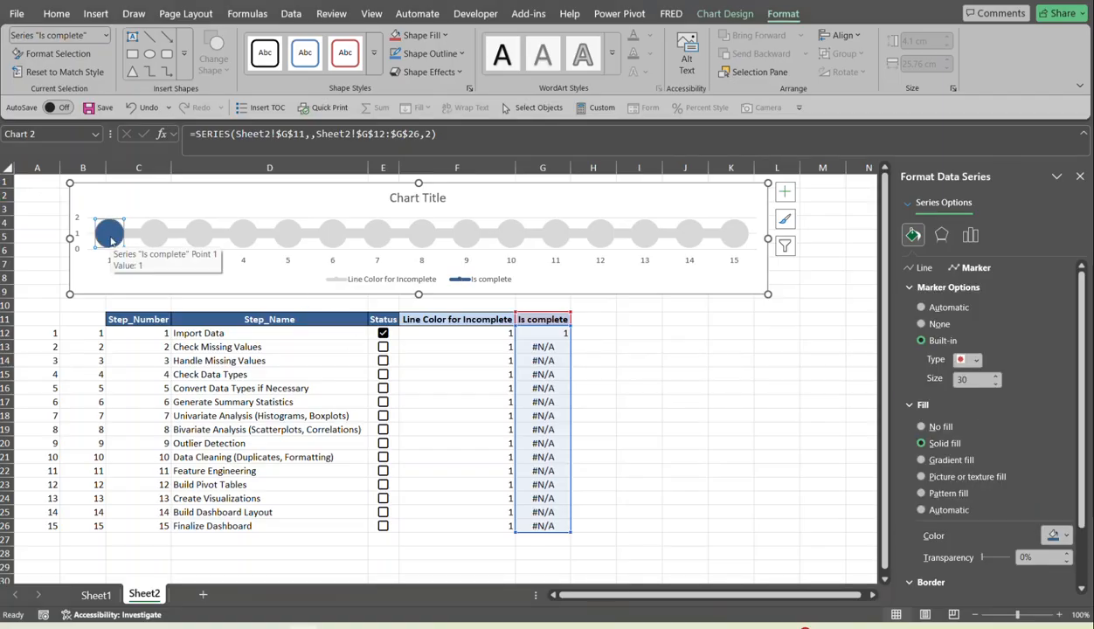
click(1081, 176)
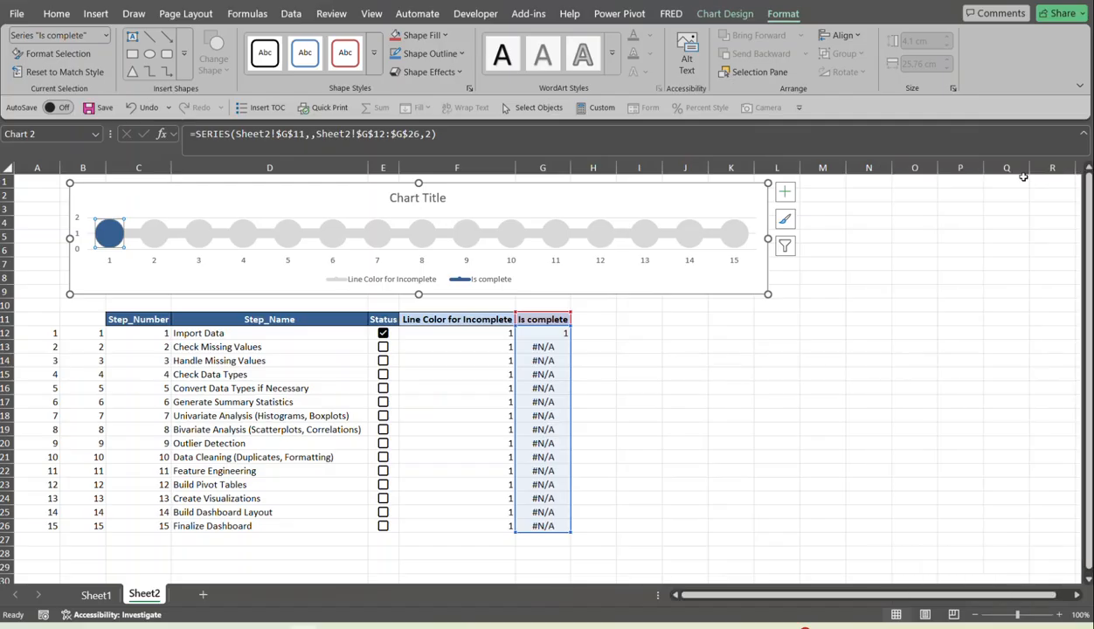
Check the statuses of Check Missing Values in E13 and Handle Missing Values in E14
click(384, 348)
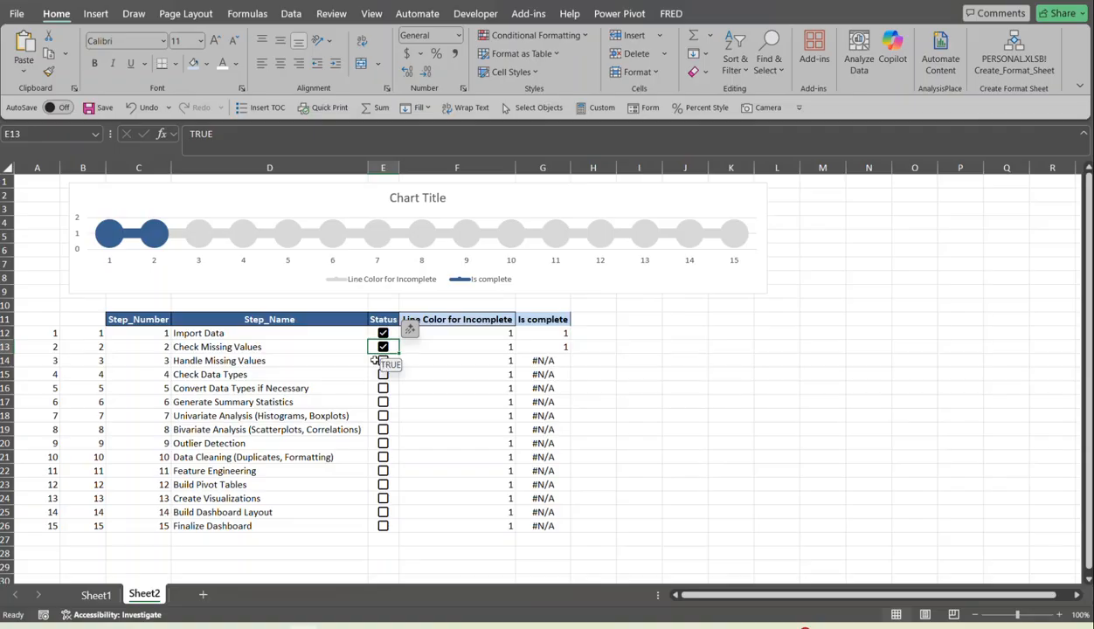
click(384, 361)
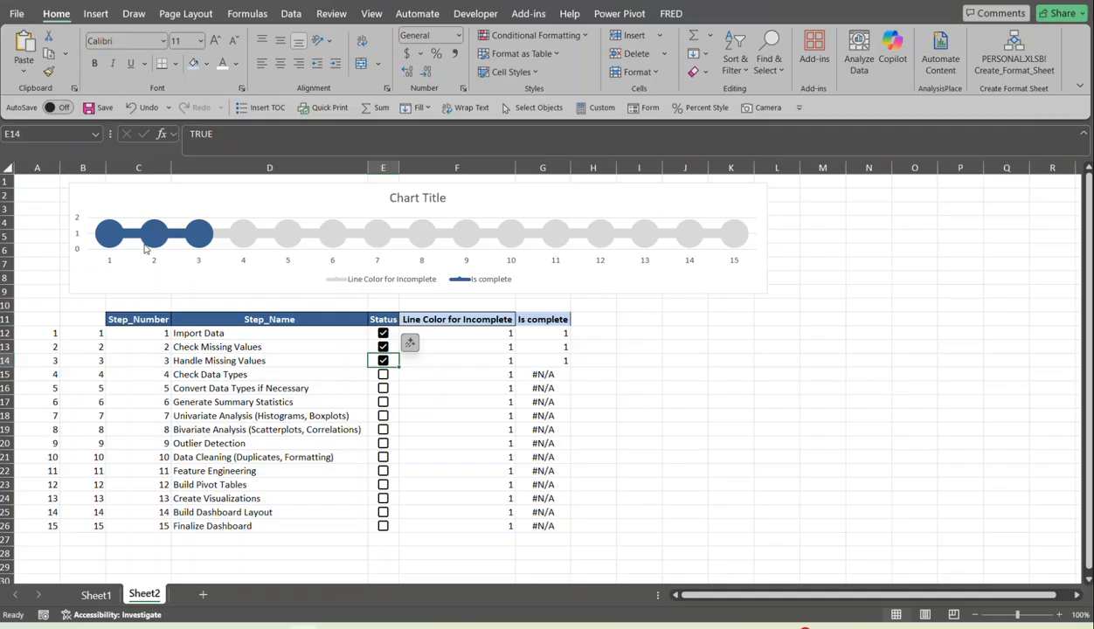
Compare the chart's step markers with the finished Progress chart on Sheet1, and return to Sheet2
mouse_move(145, 243)
mouse_move(274, 250)
click(97, 592)
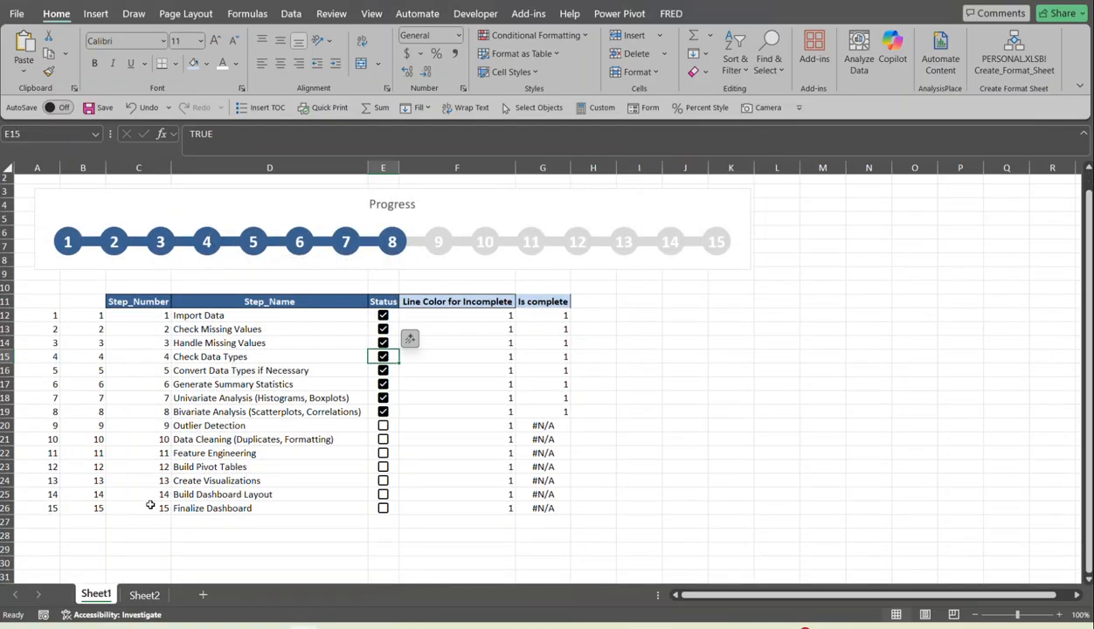
click(144, 595)
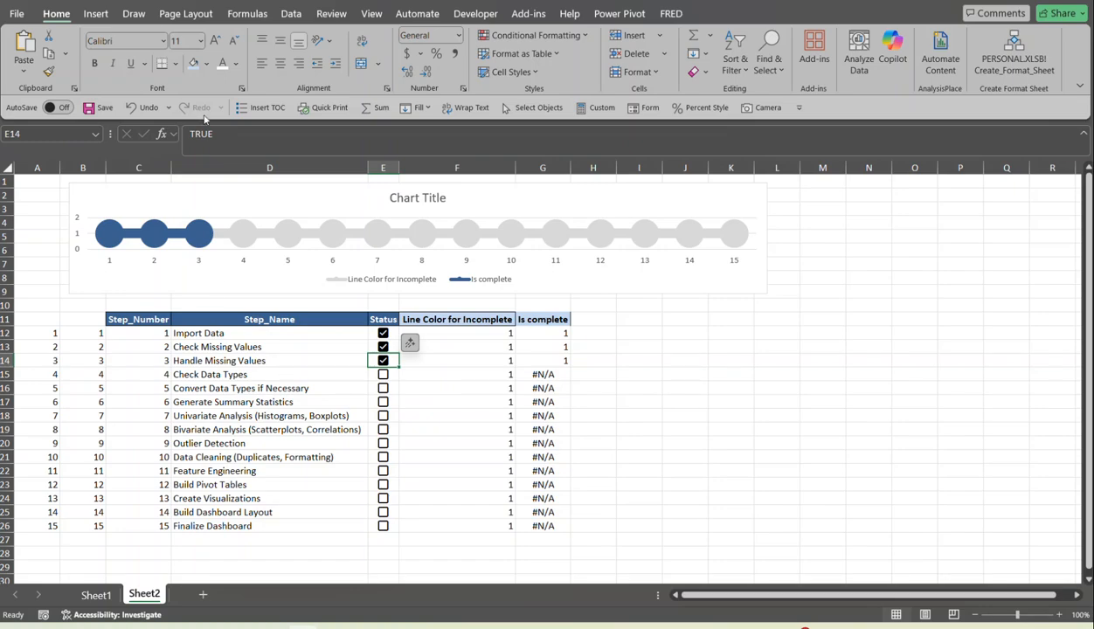
Add centered data labels to both series of the Sheet2 chart and deselect it
click(295, 194)
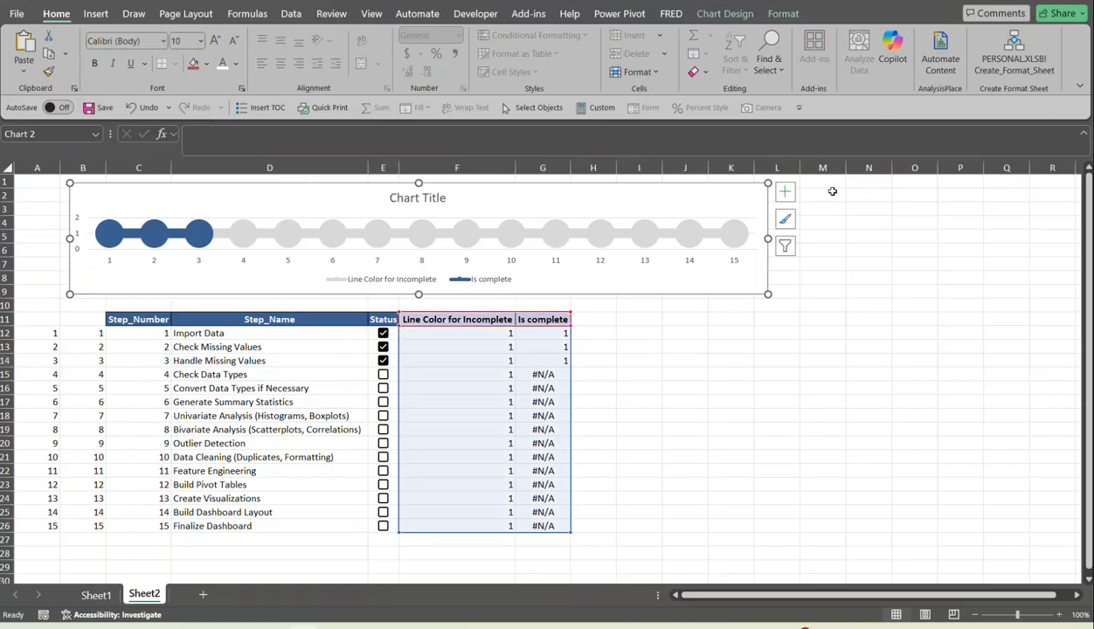
click(783, 195)
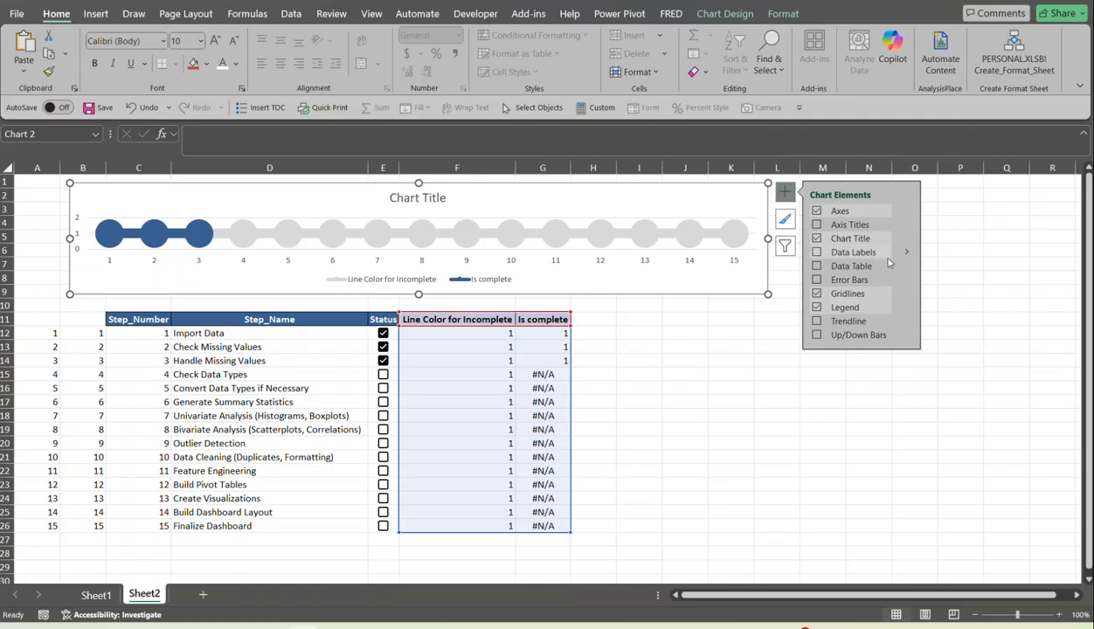
mouse_move(912, 252)
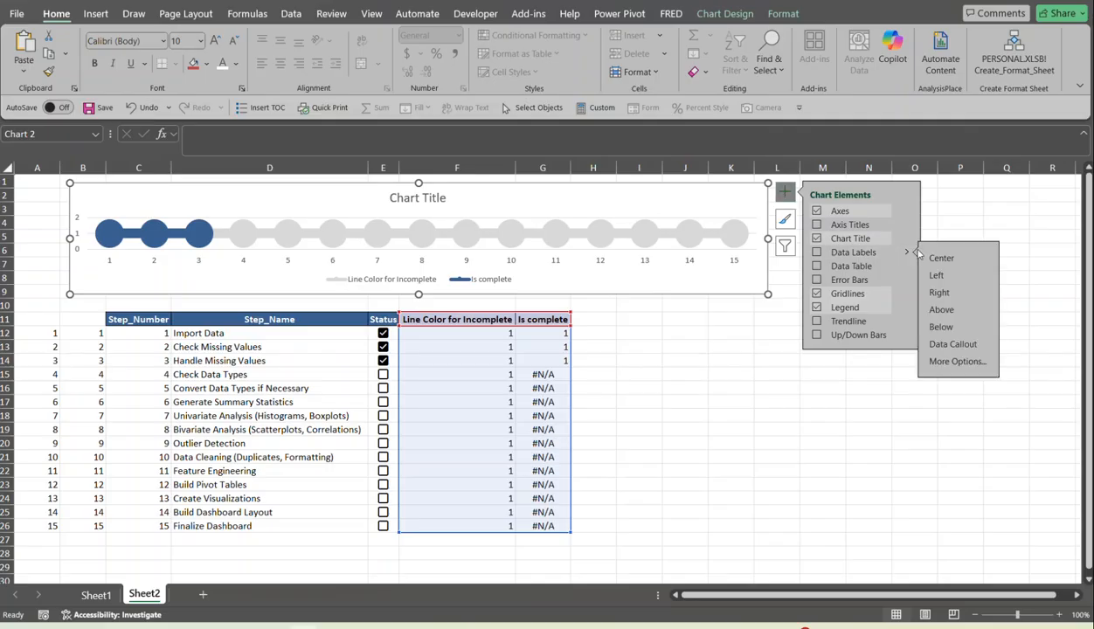
click(943, 259)
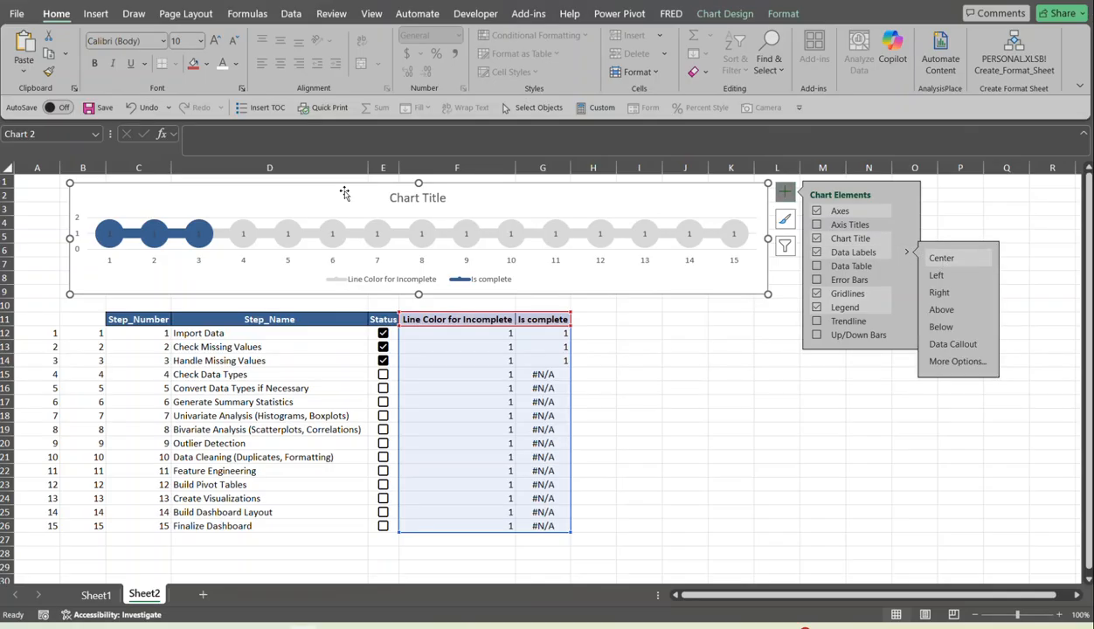
click(729, 349)
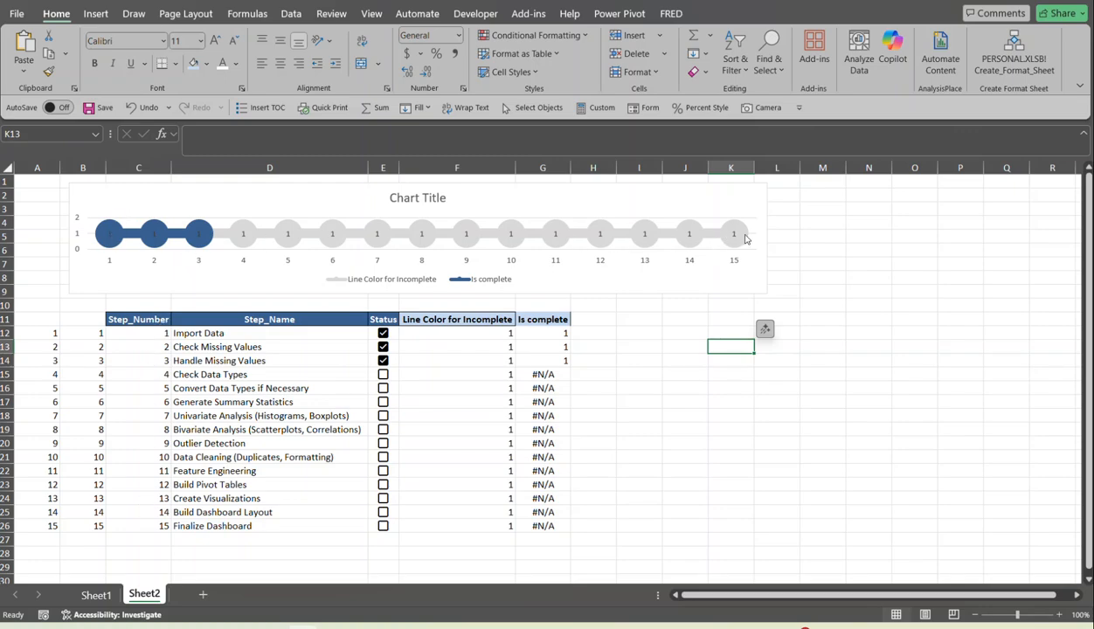
Label the Line Color for Incomplete markers with the step numbers in C12:C26 and remove the series value from the labels
click(513, 190)
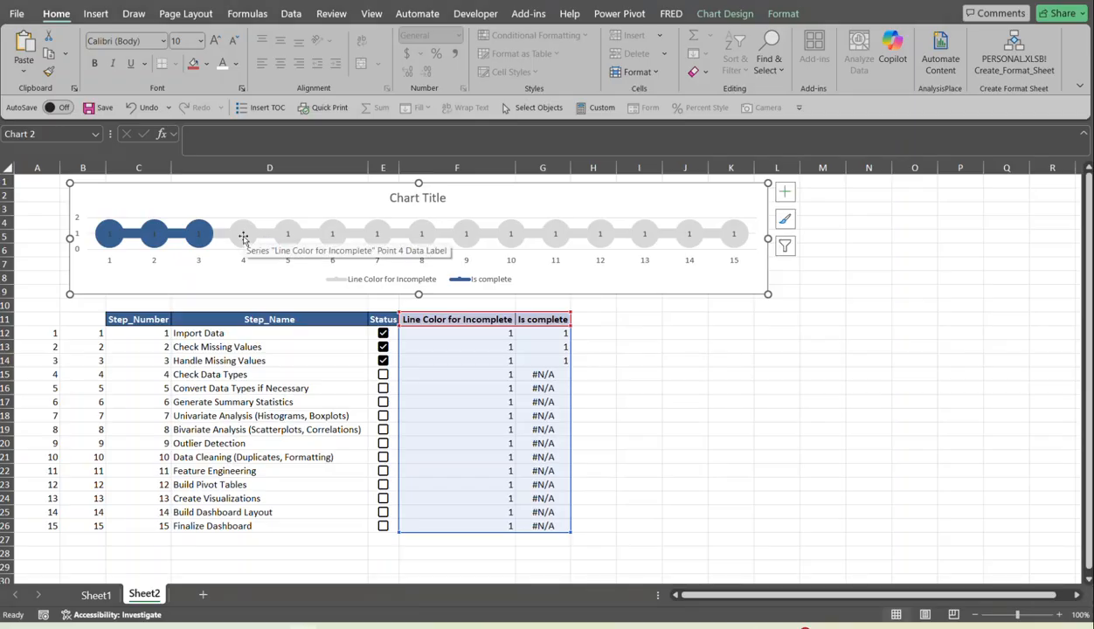
click(244, 238)
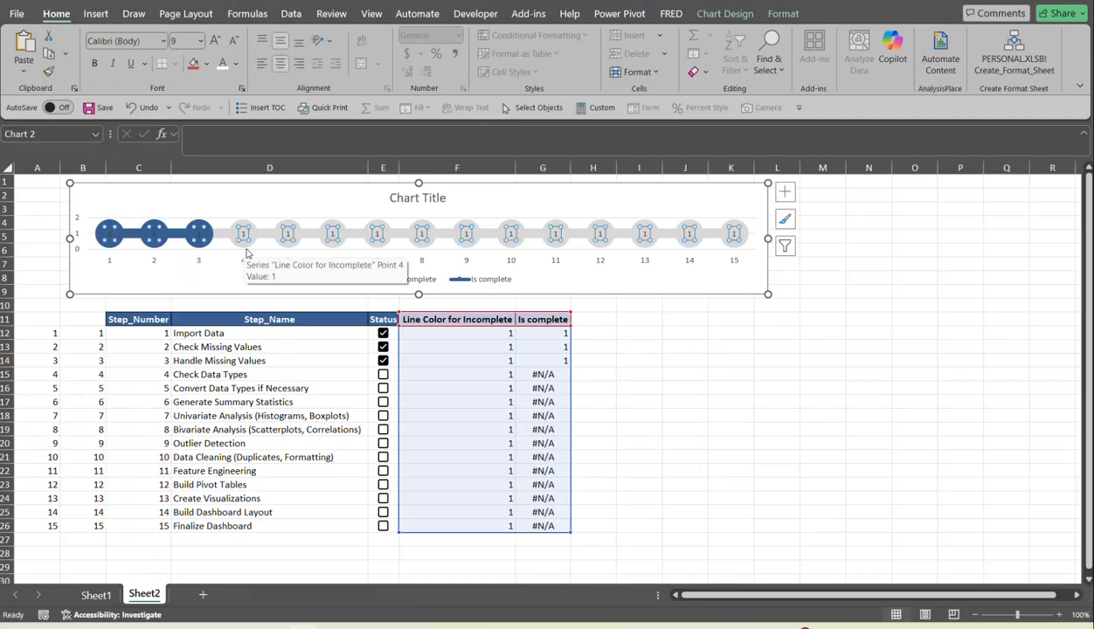
key(ctrl+1)
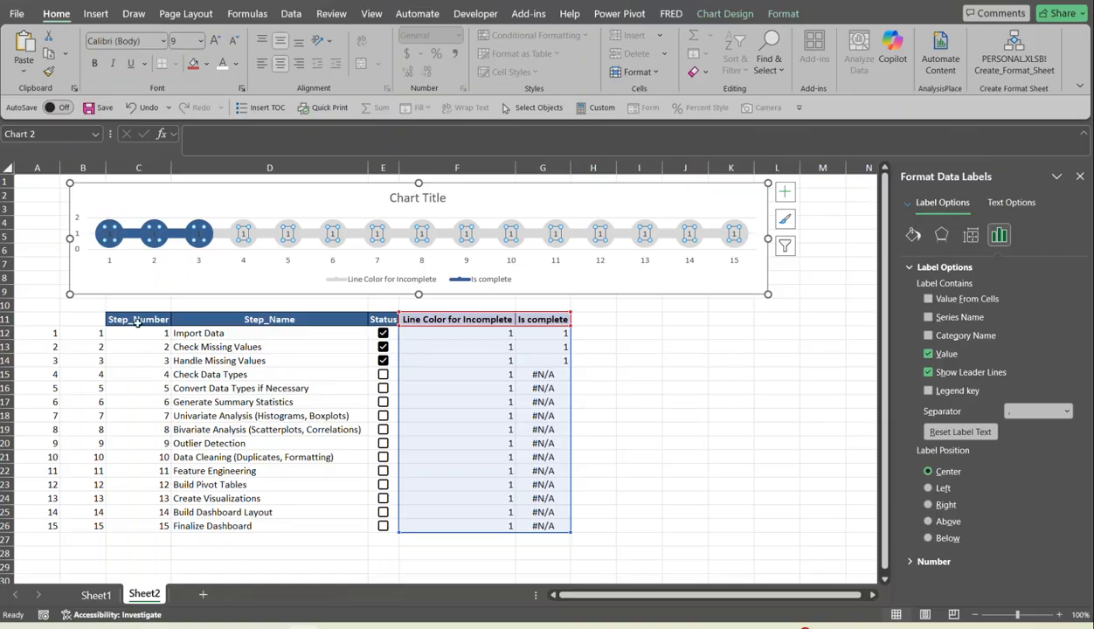
click(929, 302)
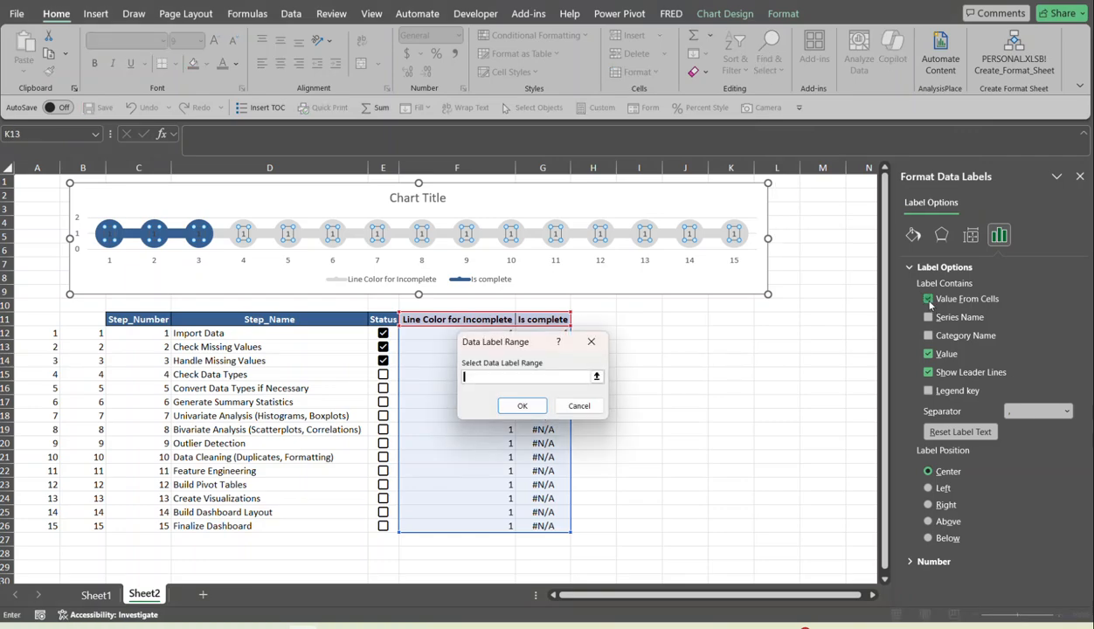
click(597, 377)
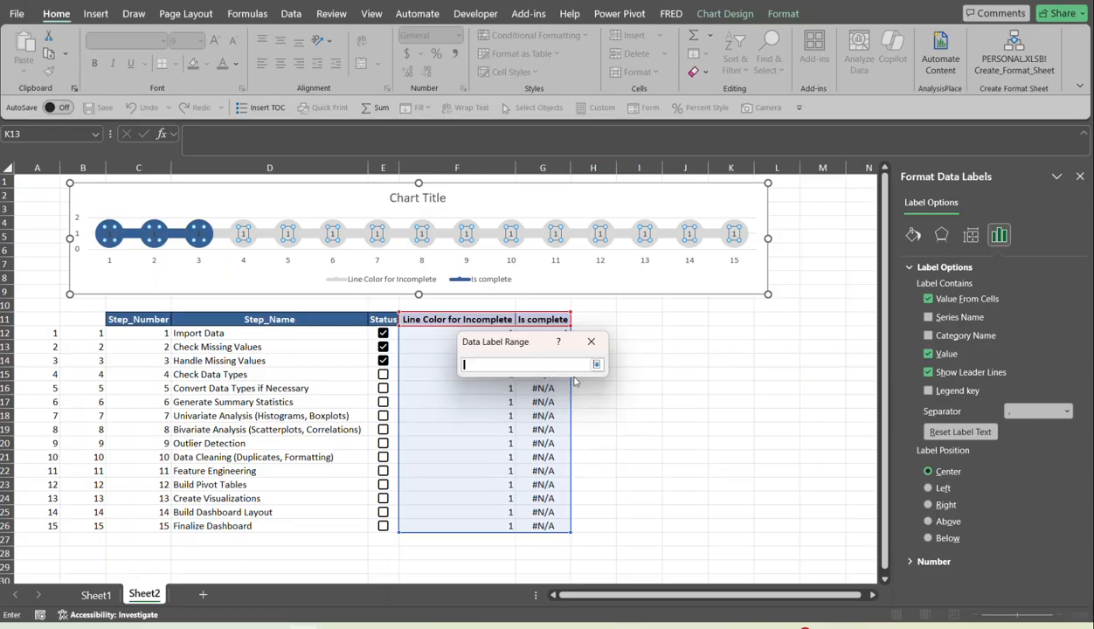
drag(143, 339, 140, 520)
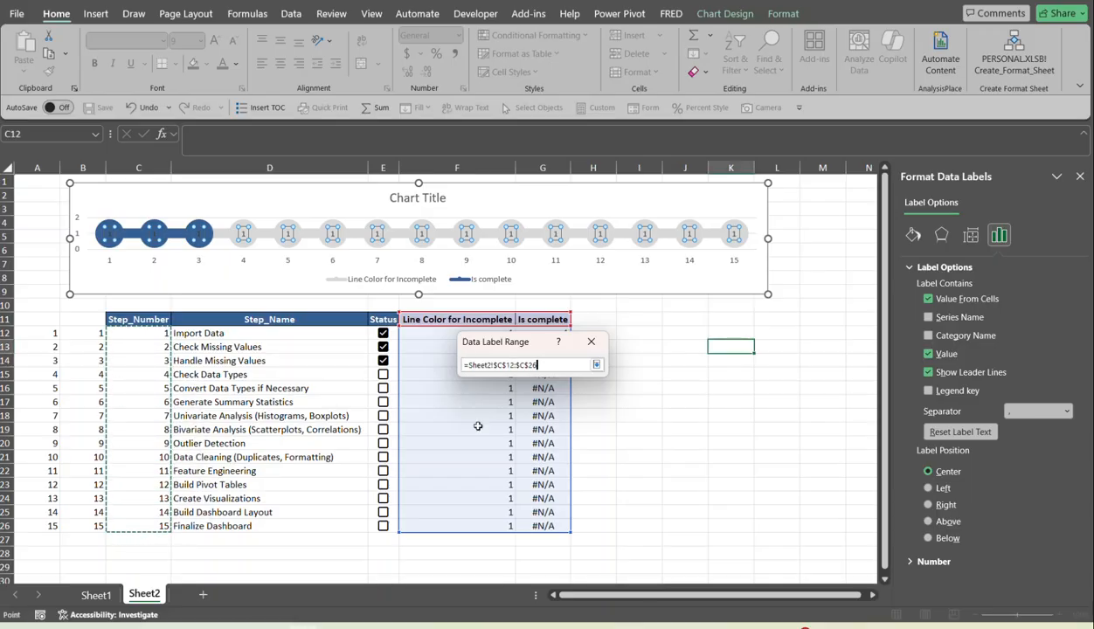
click(597, 365)
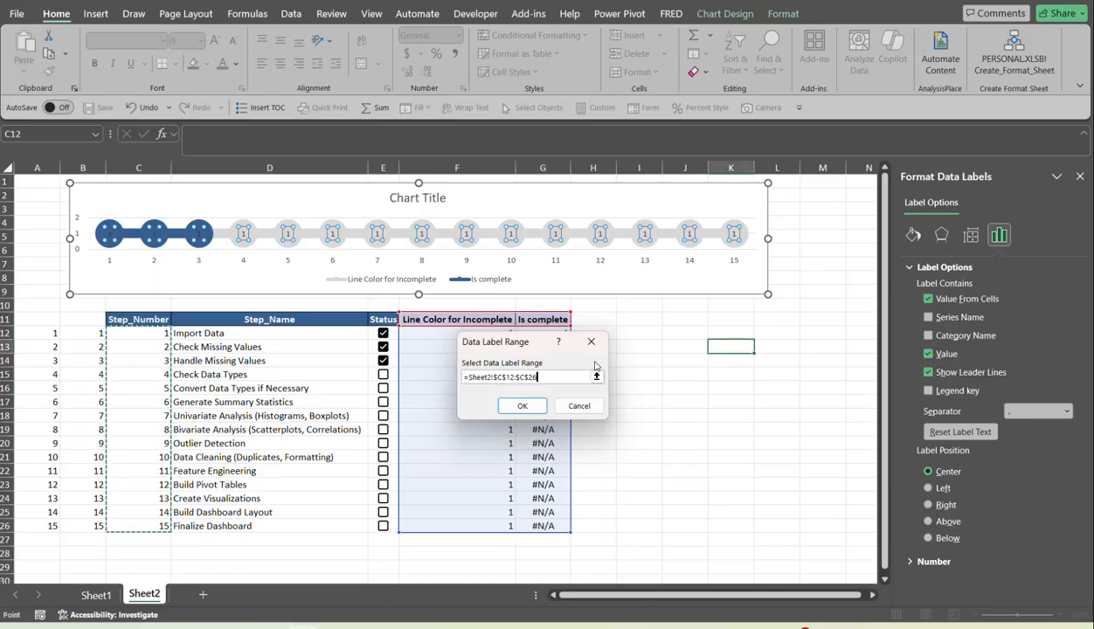
click(514, 405)
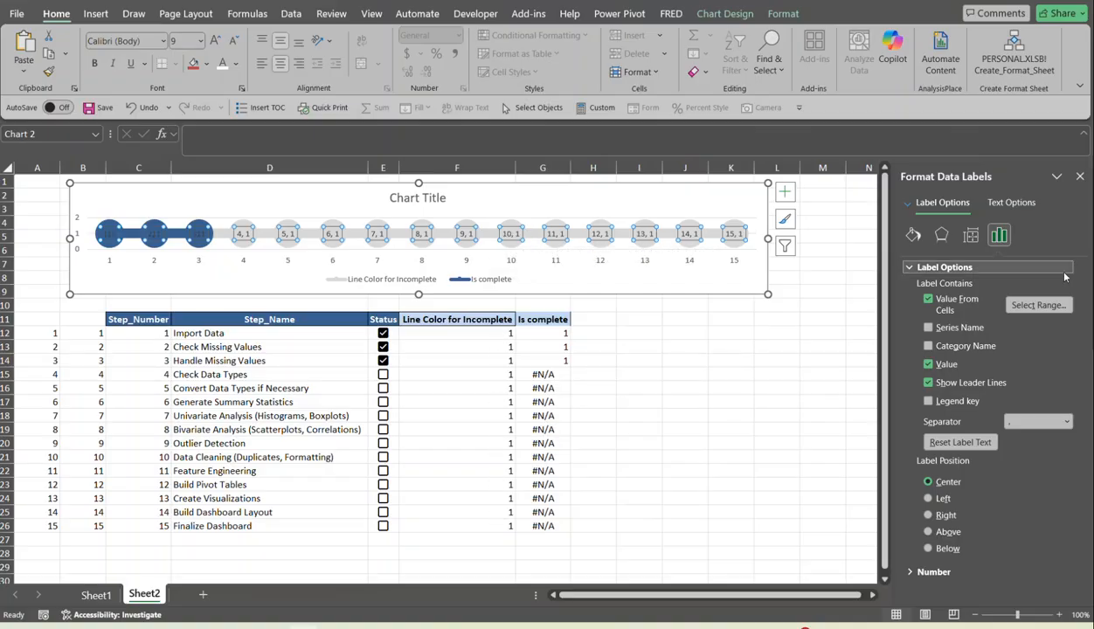
click(928, 364)
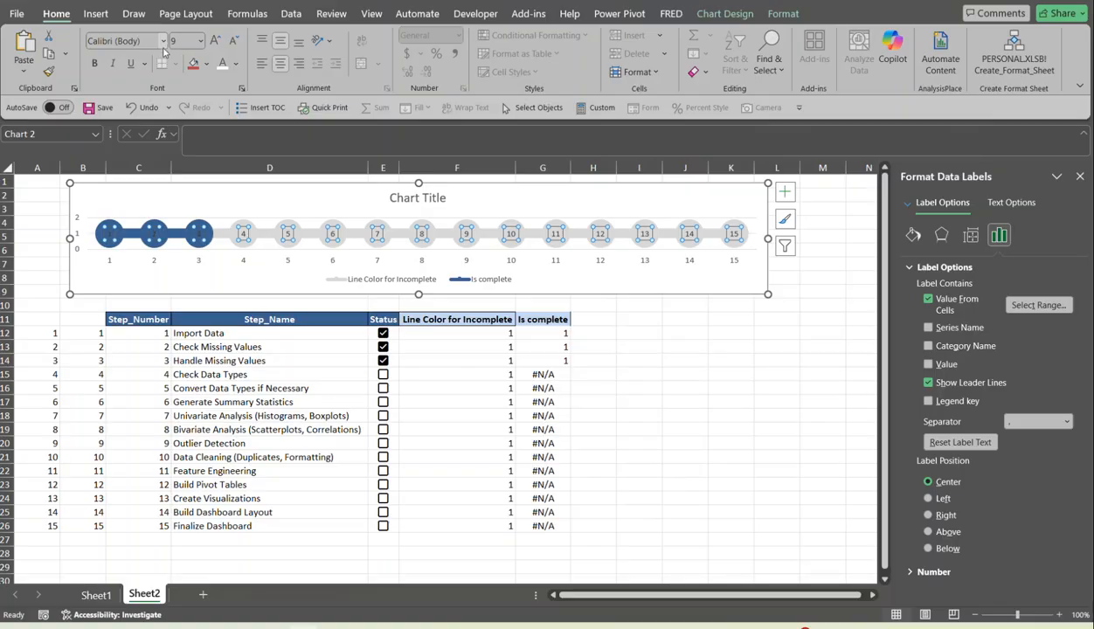
Format the Line Color for Incomplete data labels as bold white text at 18 pt
click(220, 44)
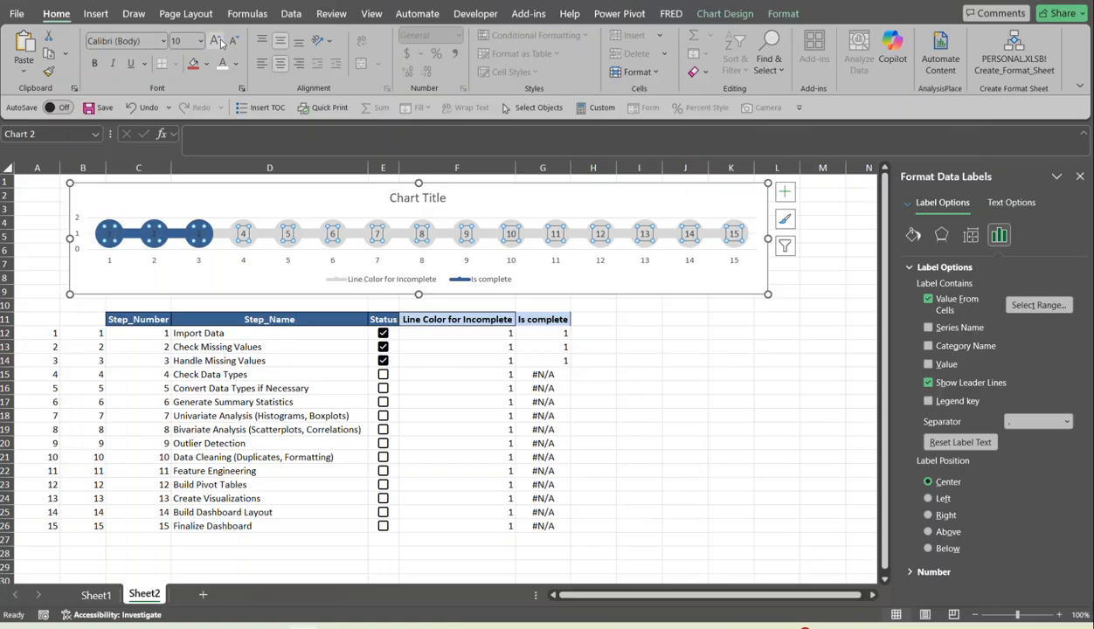
click(220, 44)
click(220, 44)
click(221, 44)
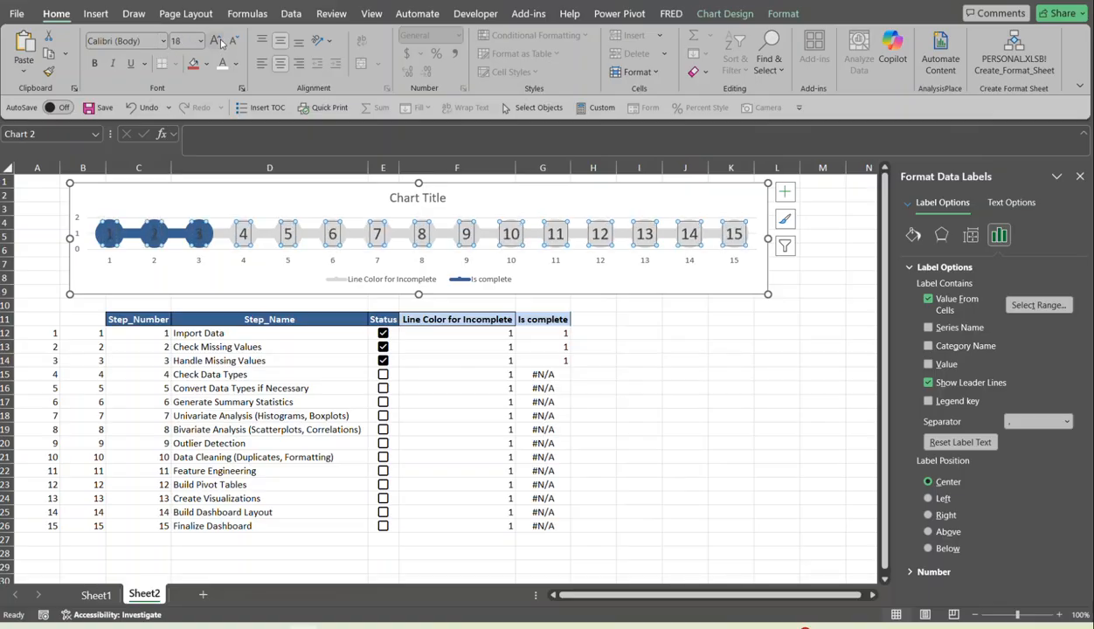
click(220, 43)
click(220, 43)
click(234, 42)
click(235, 64)
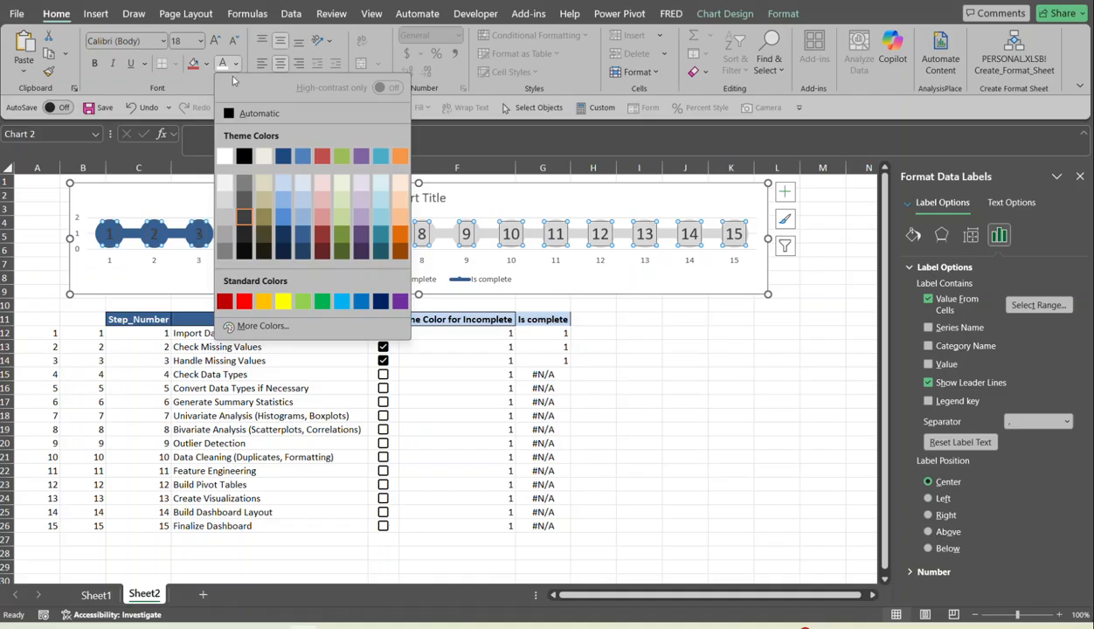
click(219, 158)
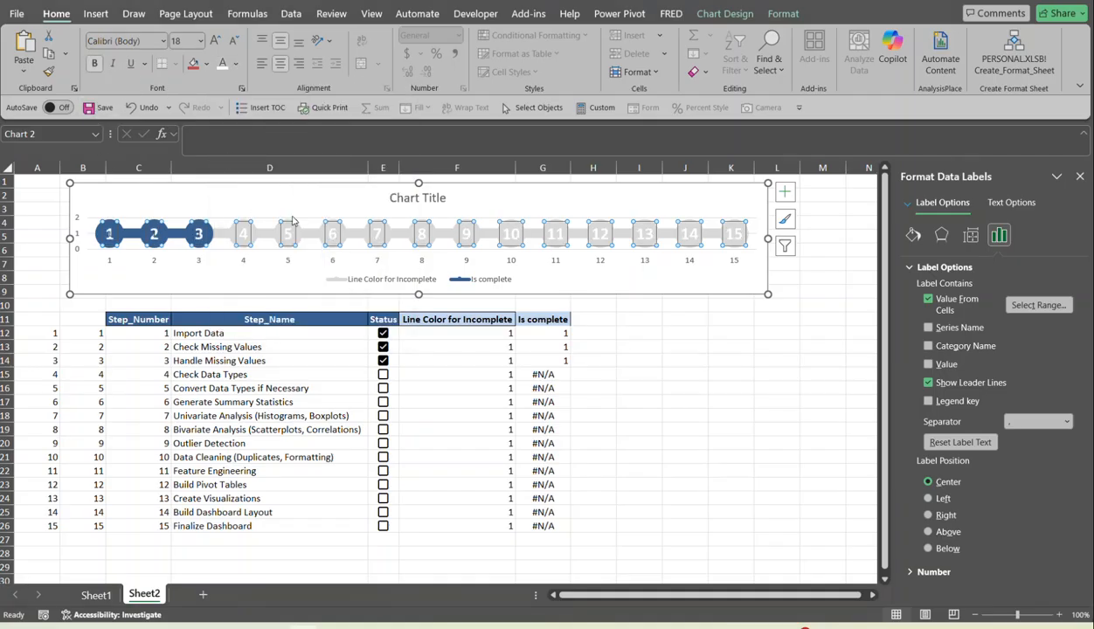
Deselect the chart and check the statuses of Check Data Types in E15 and Convert Data Types if Necessary in E16
click(622, 348)
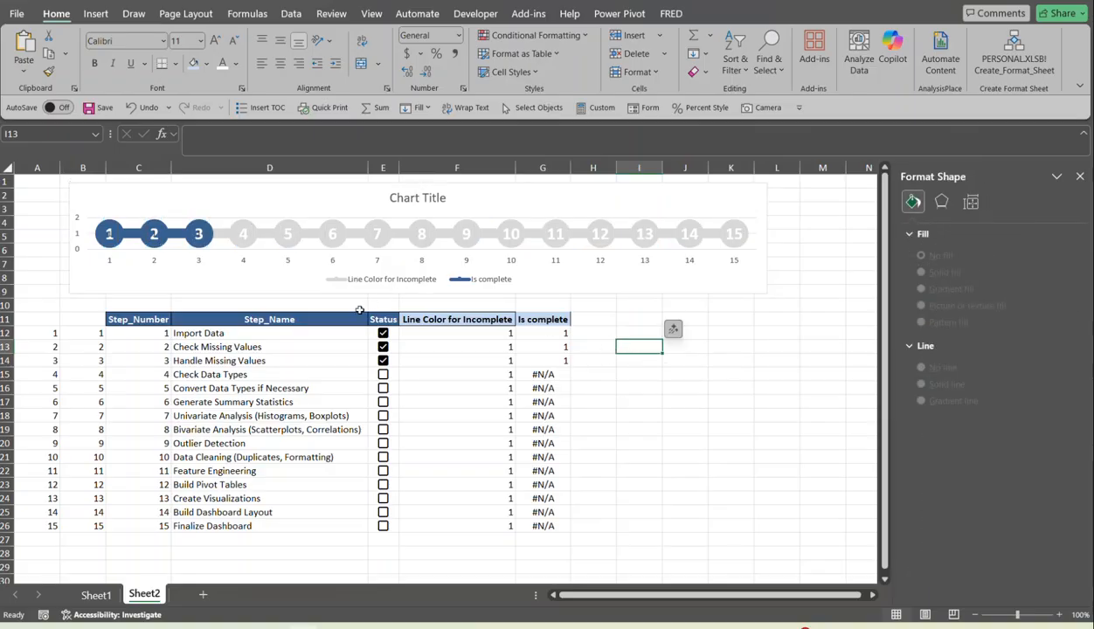
click(383, 374)
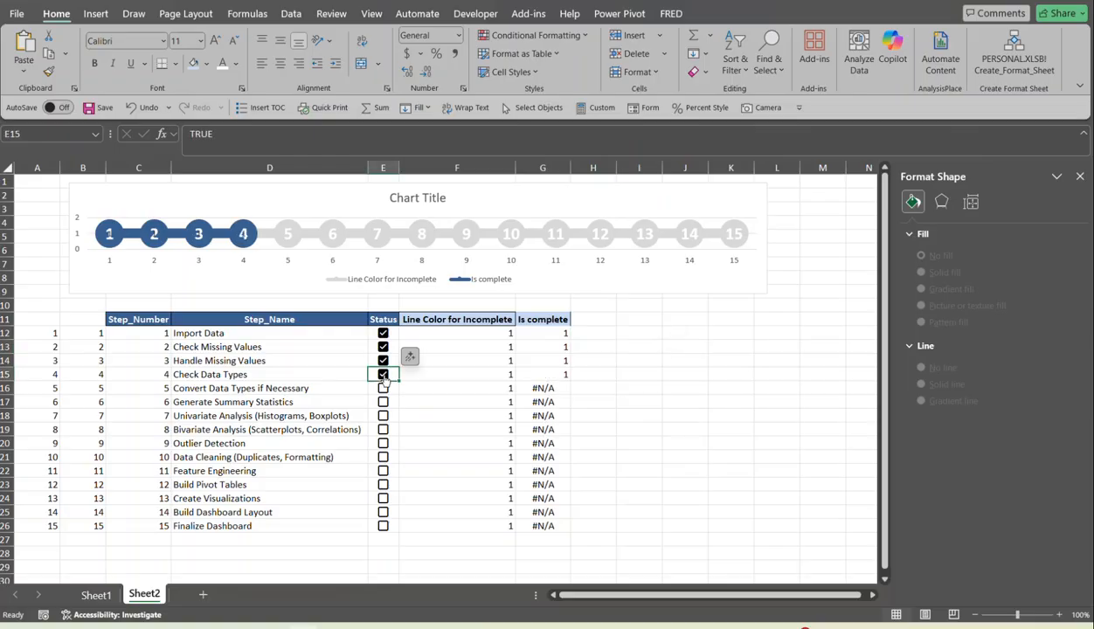
click(383, 389)
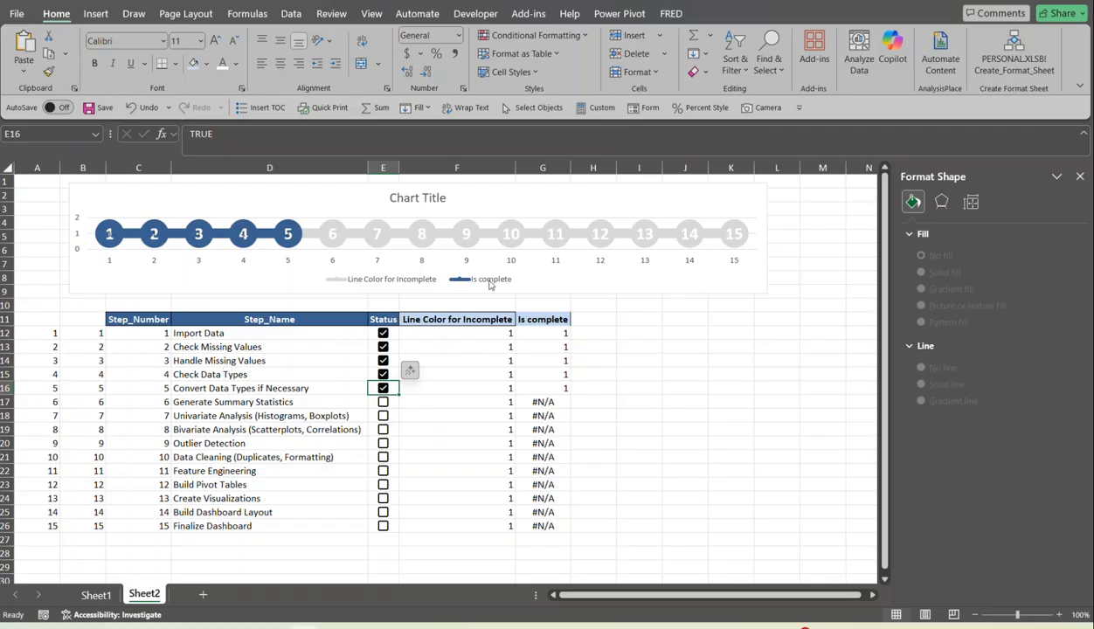
Examine the data labels of both series in the Sheet2 chart and the chart elements available for the Is complete series
click(646, 191)
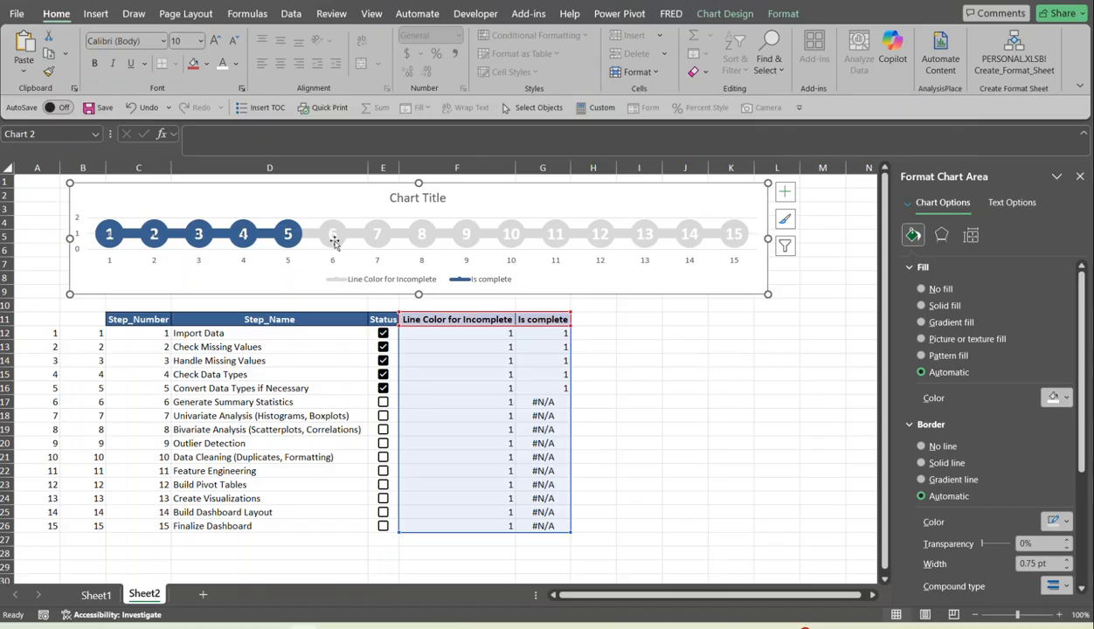
click(243, 236)
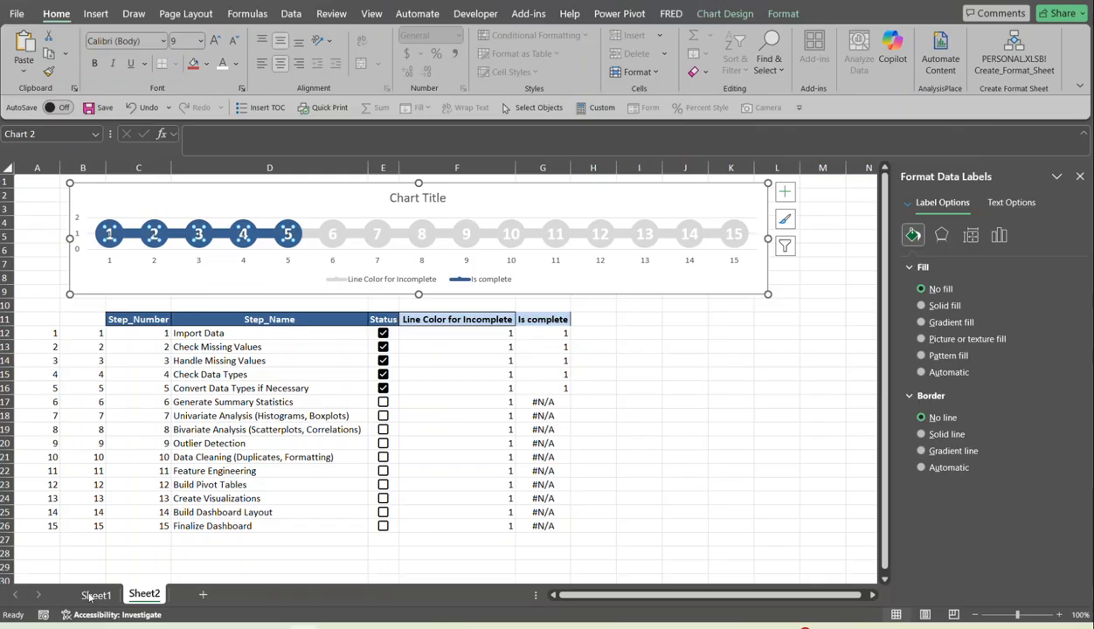
click(144, 594)
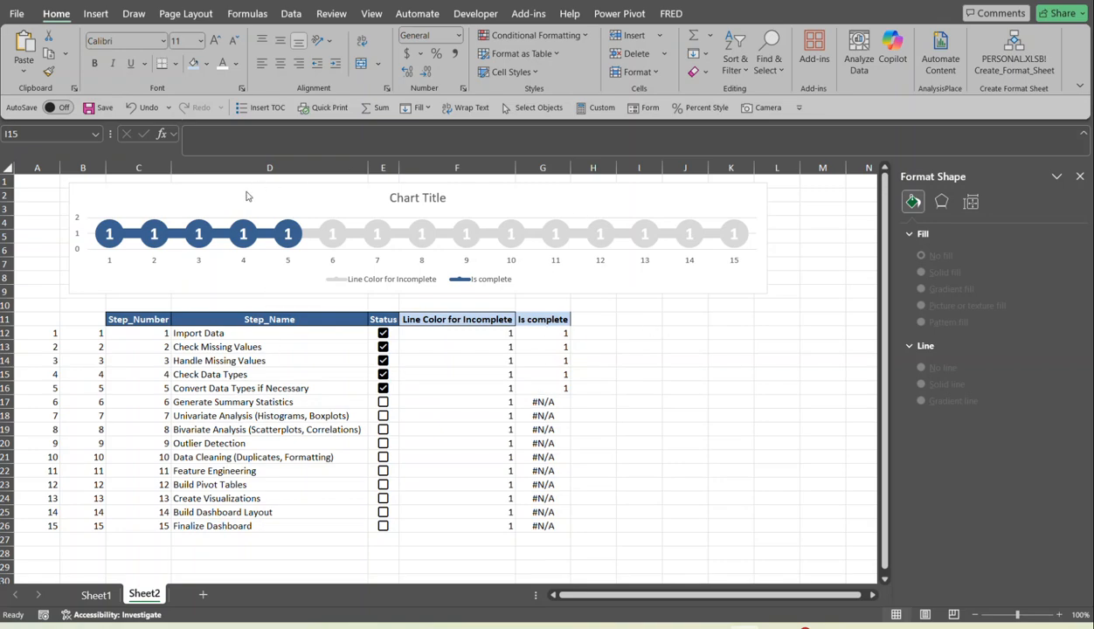
click(288, 236)
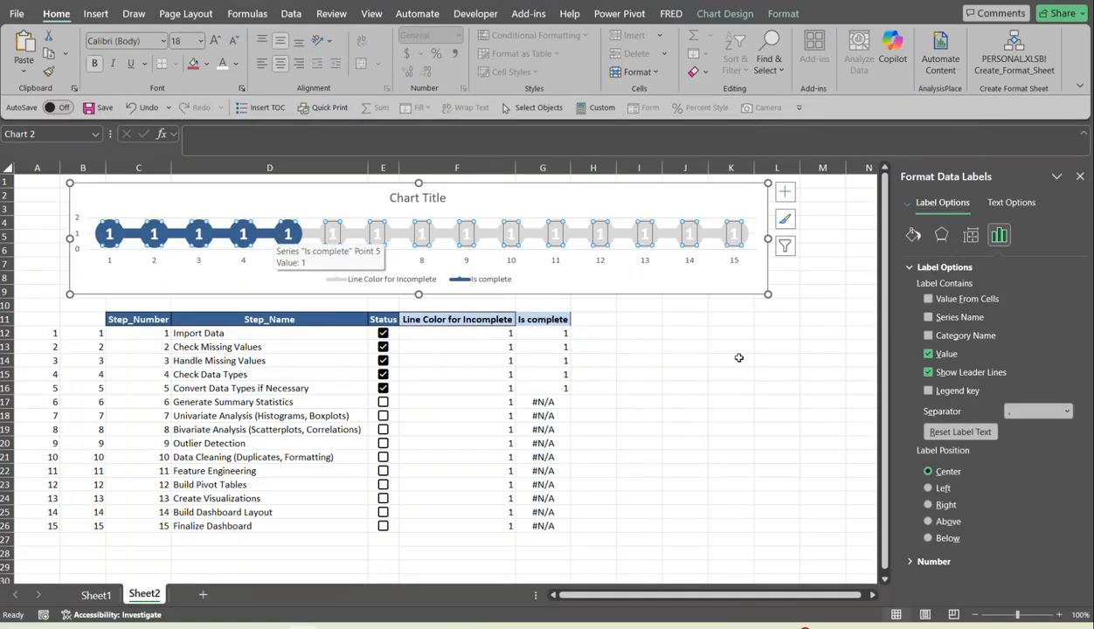
click(912, 204)
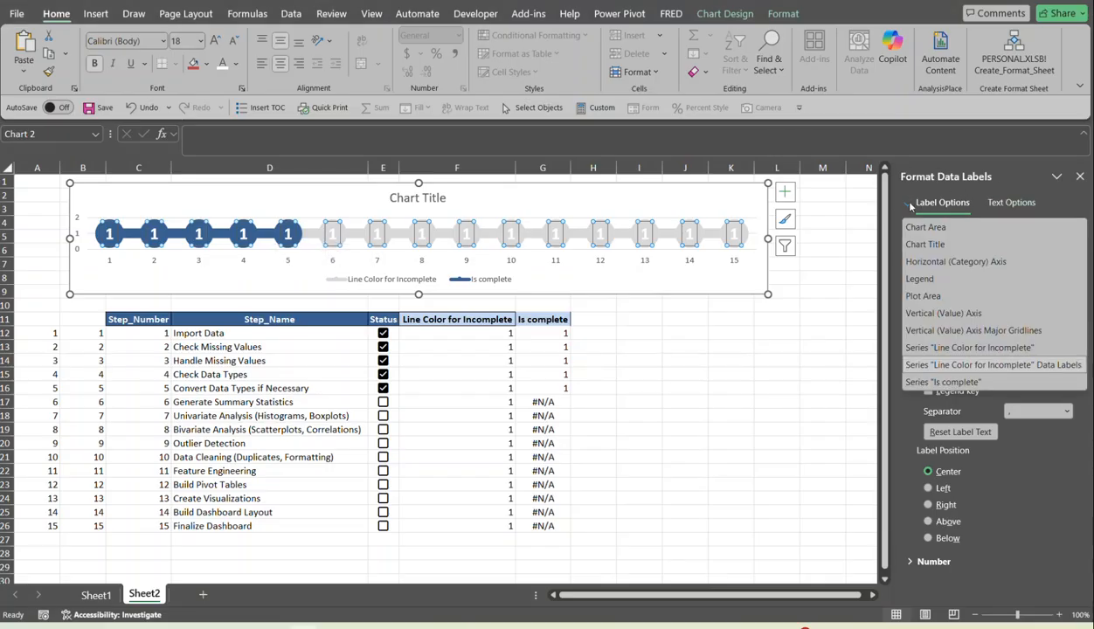
click(943, 383)
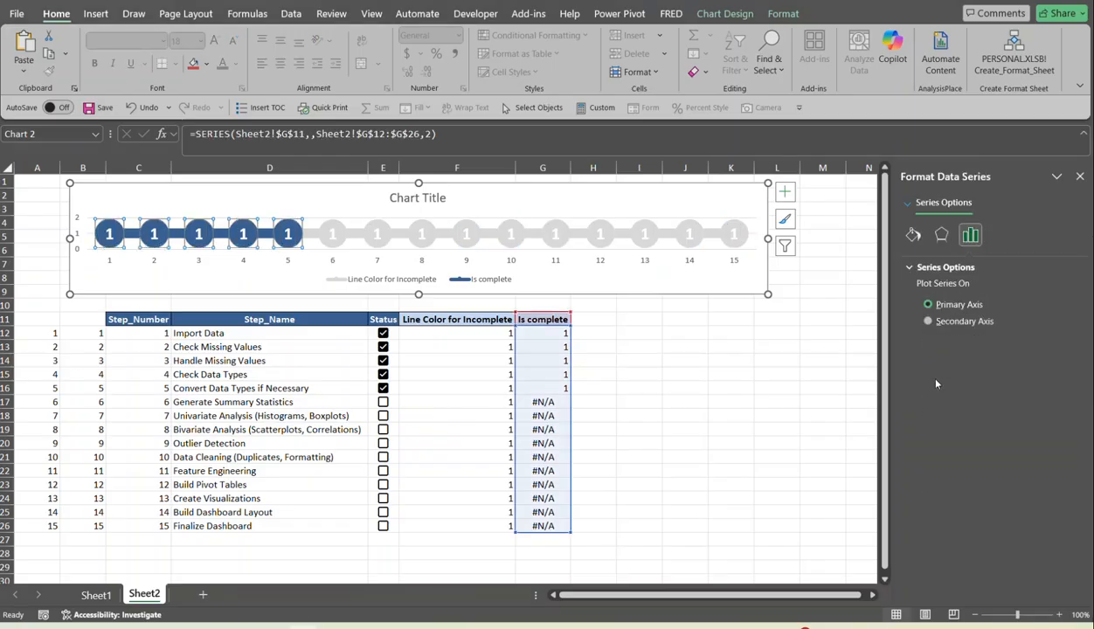
click(786, 193)
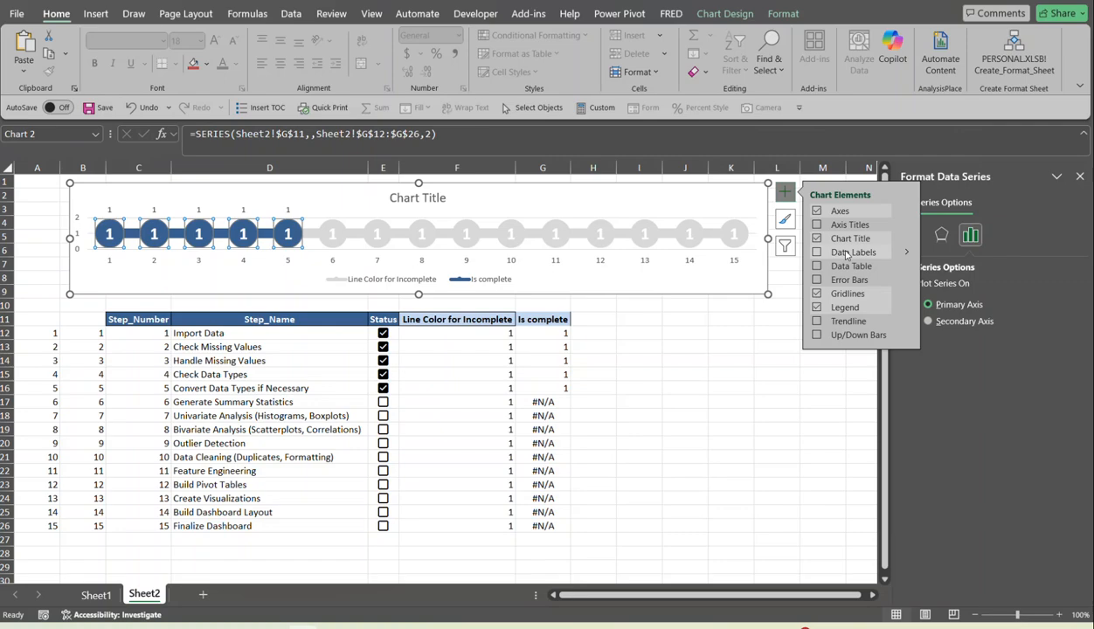
Deselect the chart and check the Generate Summary Statistics status in E17
click(710, 332)
click(731, 332)
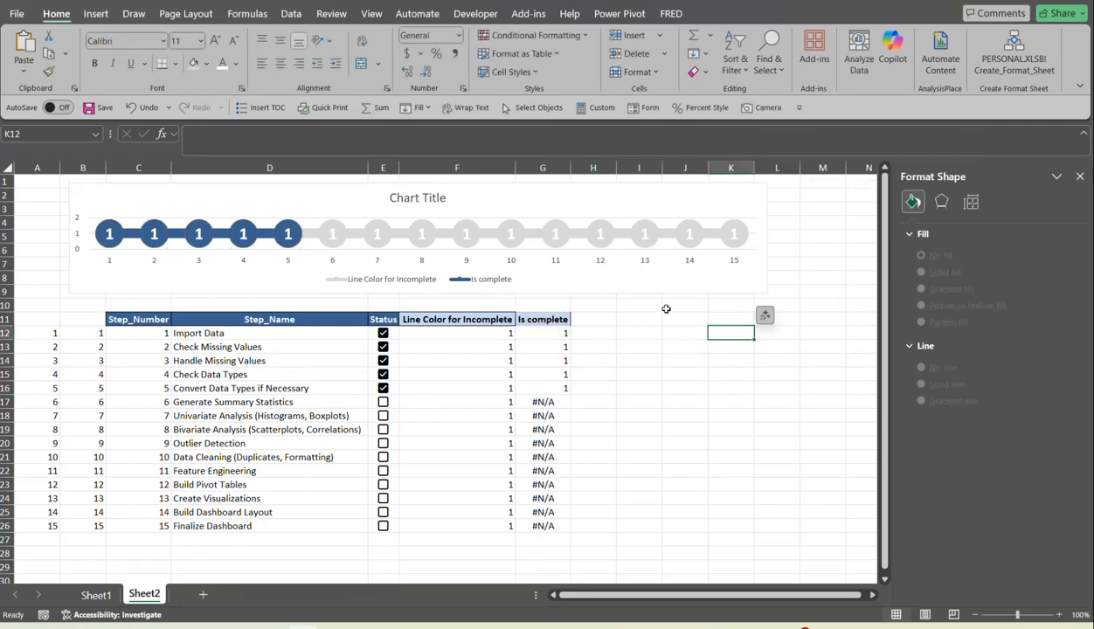
click(383, 401)
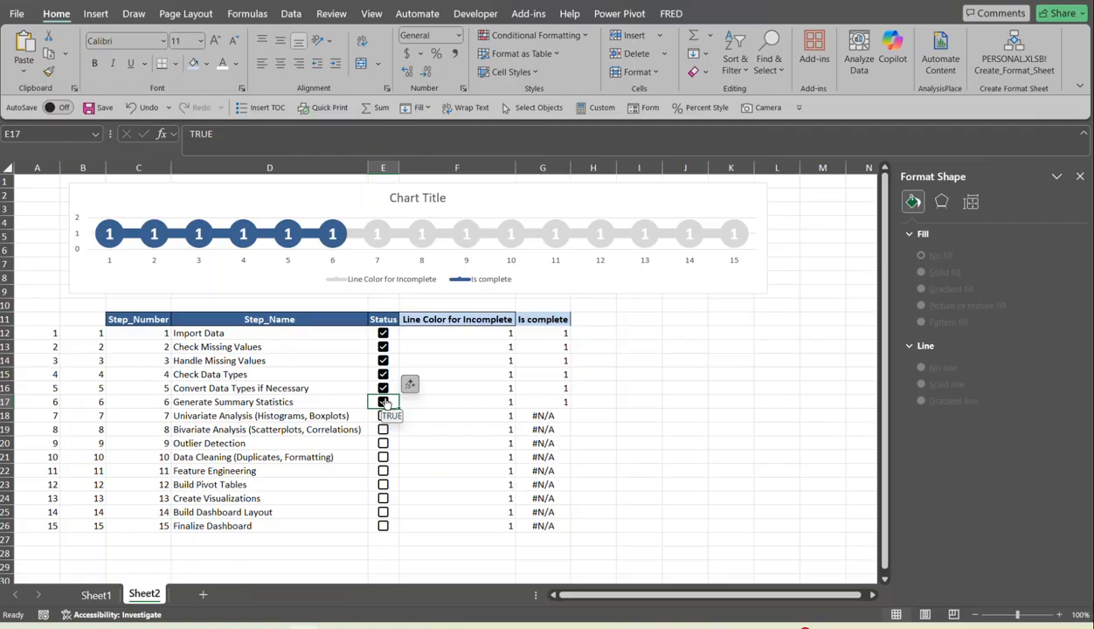
Set the Line Color for Incomplete data labels to show cell values from Sheet2 C12:C26 instead of the series value
click(466, 235)
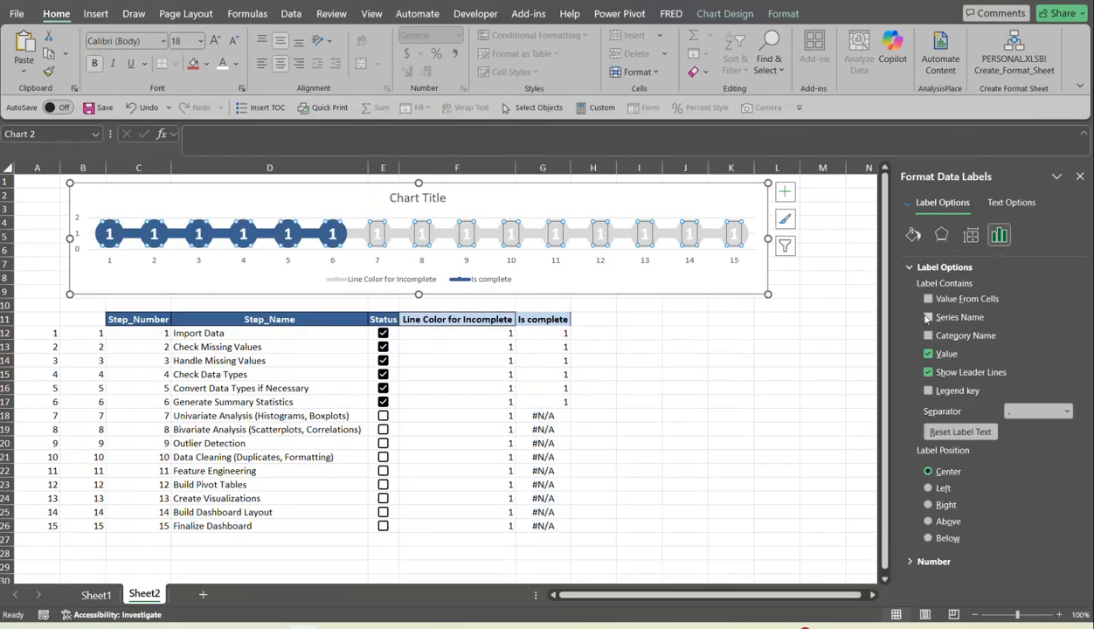
click(928, 299)
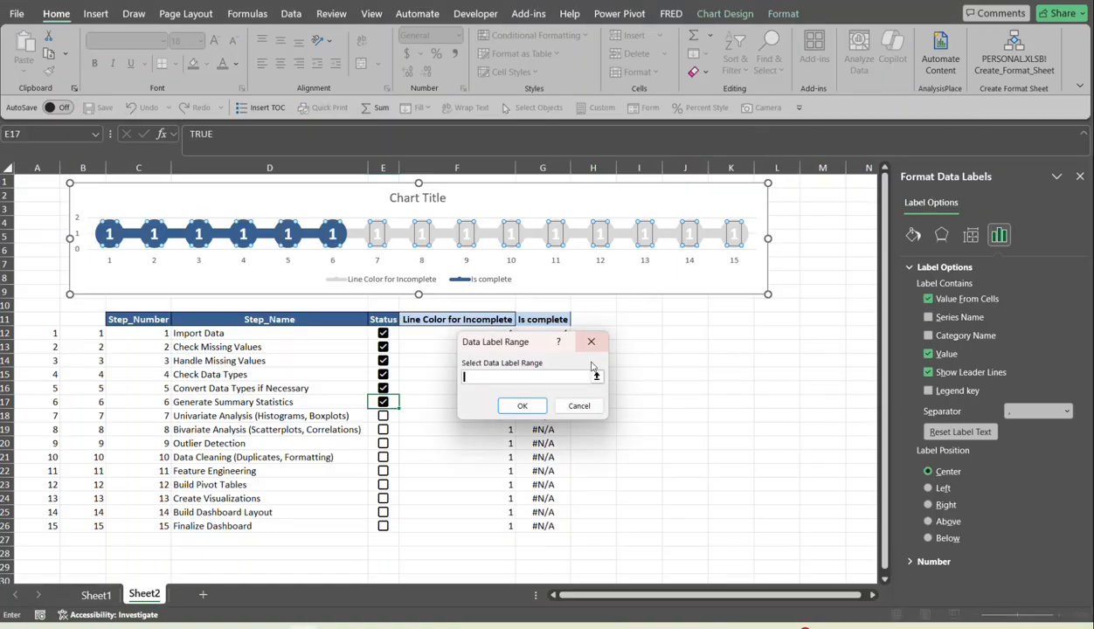
click(596, 376)
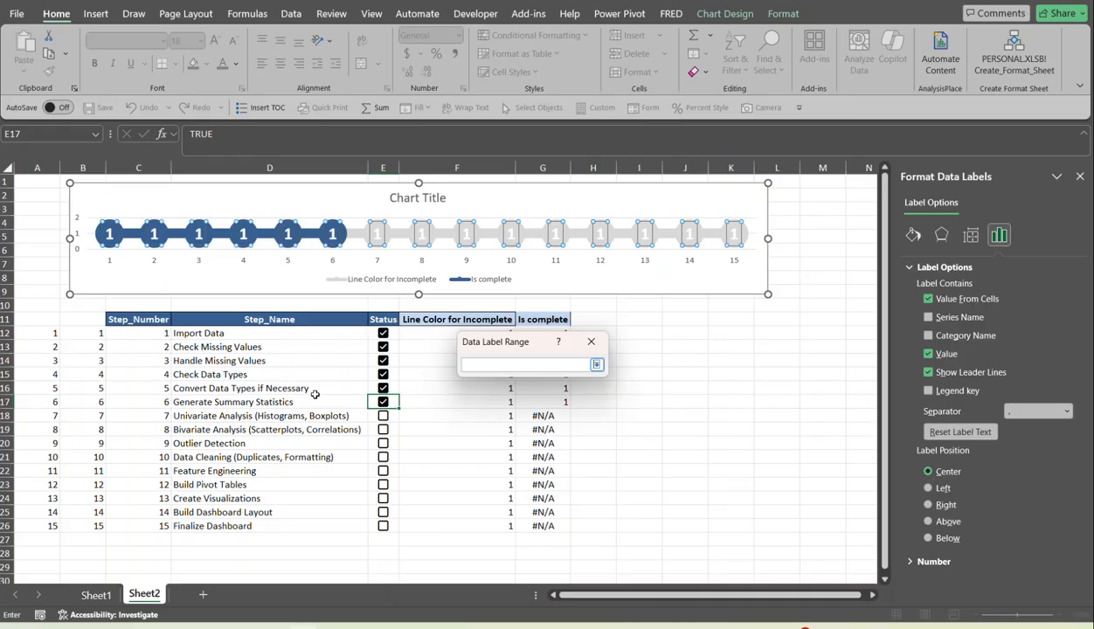
drag(155, 334, 161, 521)
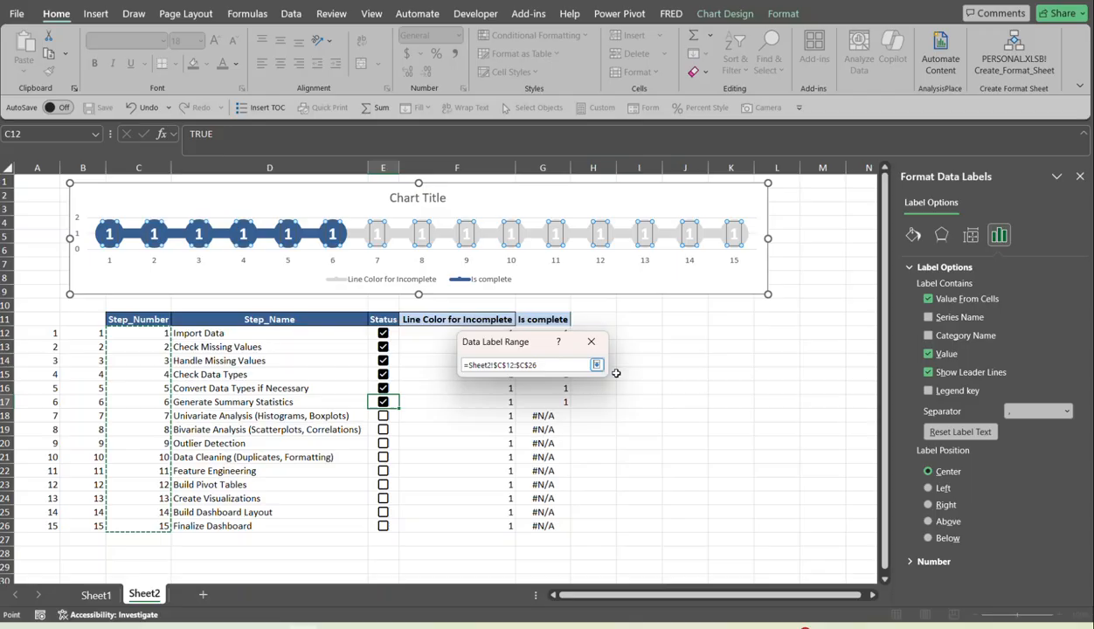
click(599, 366)
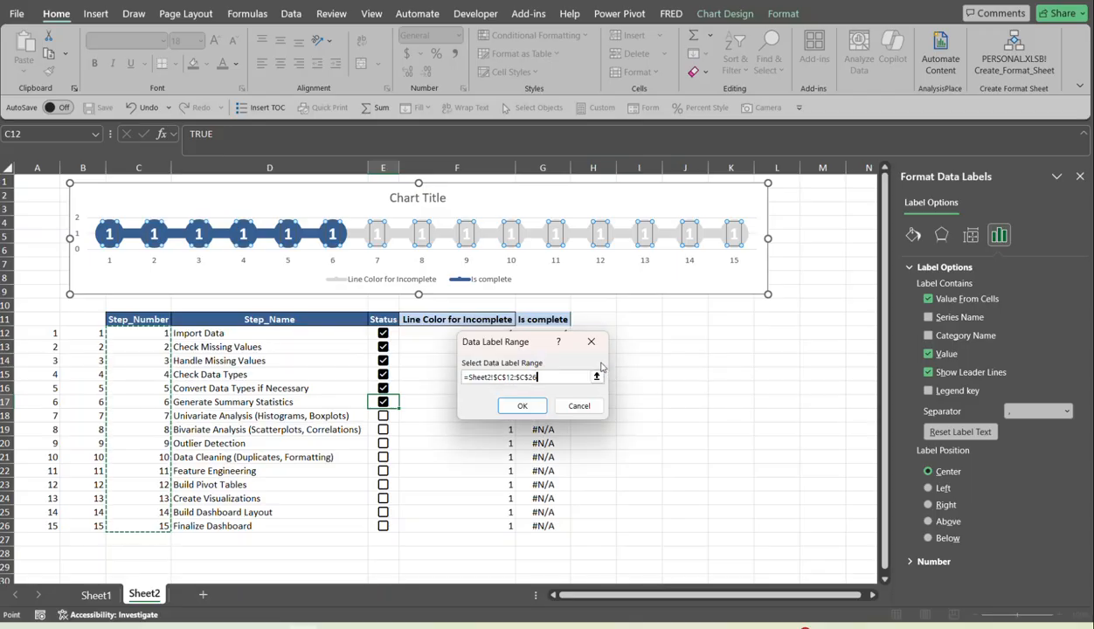
click(527, 404)
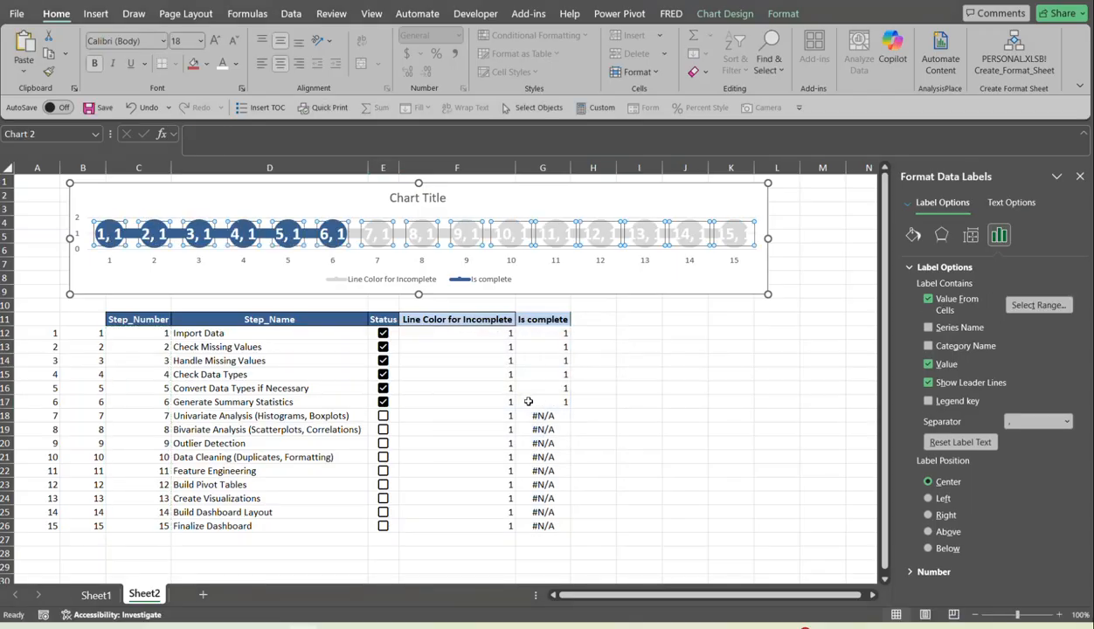
click(929, 363)
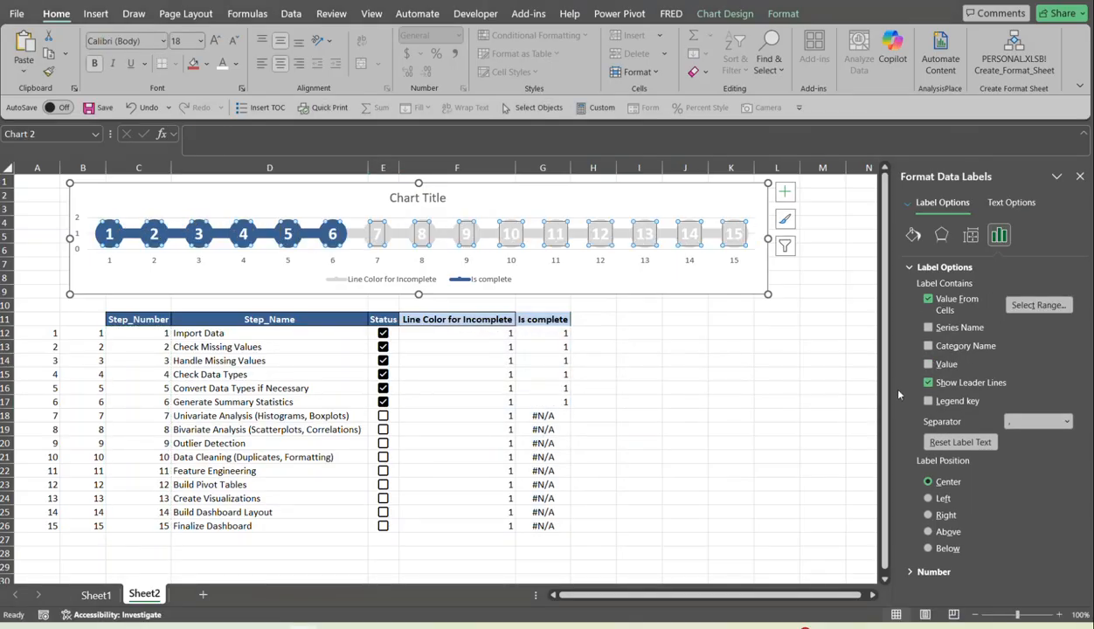
Deselect the chart and check the statuses of Univariate Analysis in E18 and Bivariate Analysis in E19
click(831, 303)
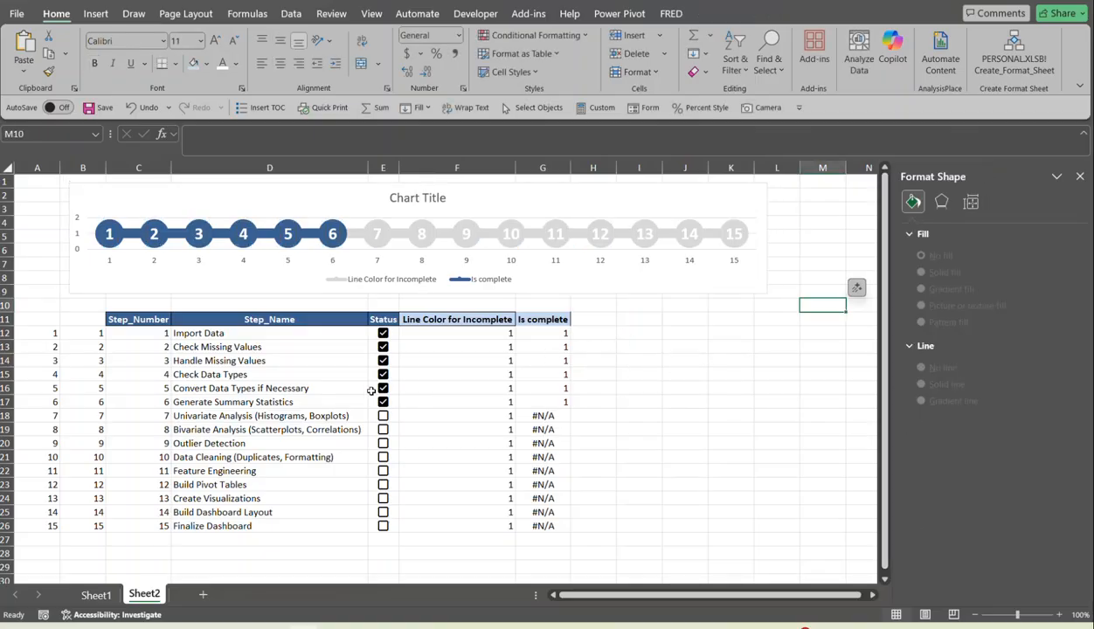
click(383, 417)
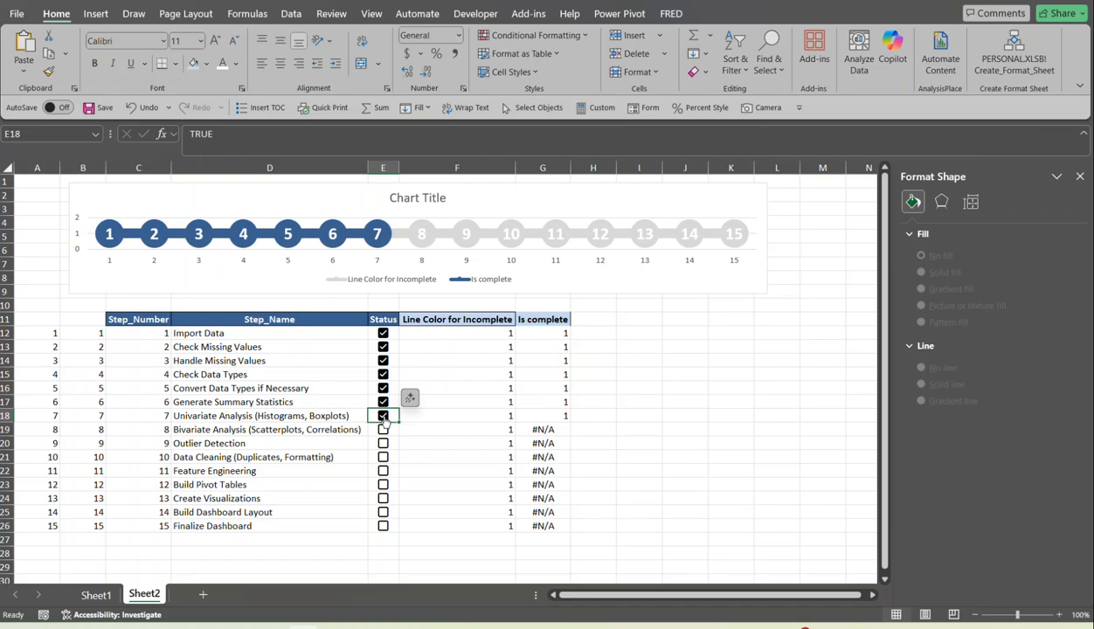
click(382, 429)
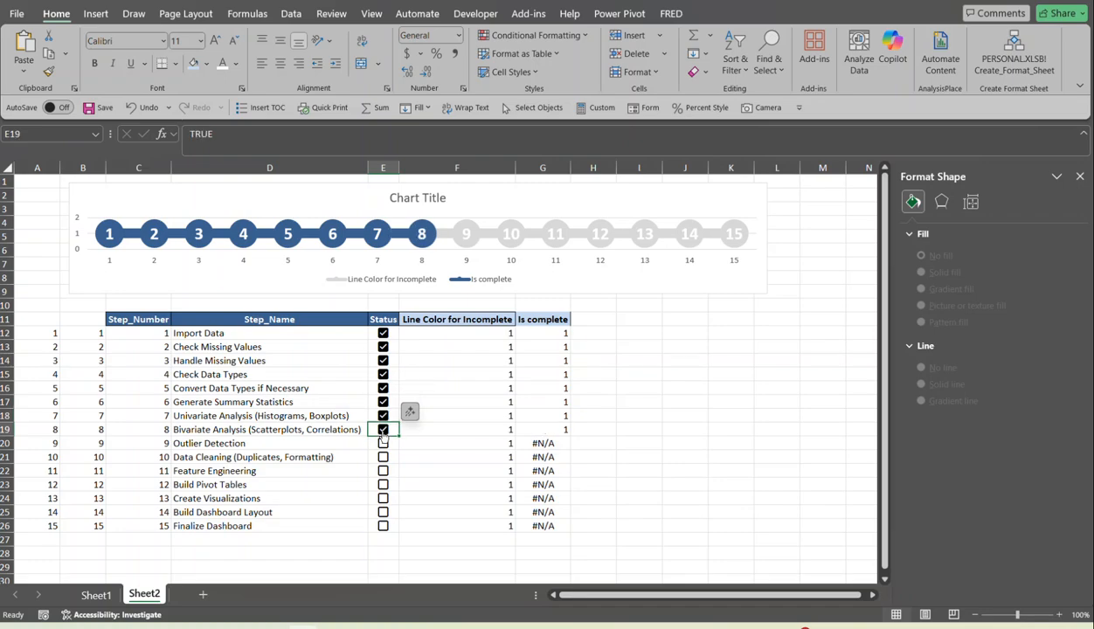
Check the Outlier Detection status in E20 and delete the chart's legend
click(383, 443)
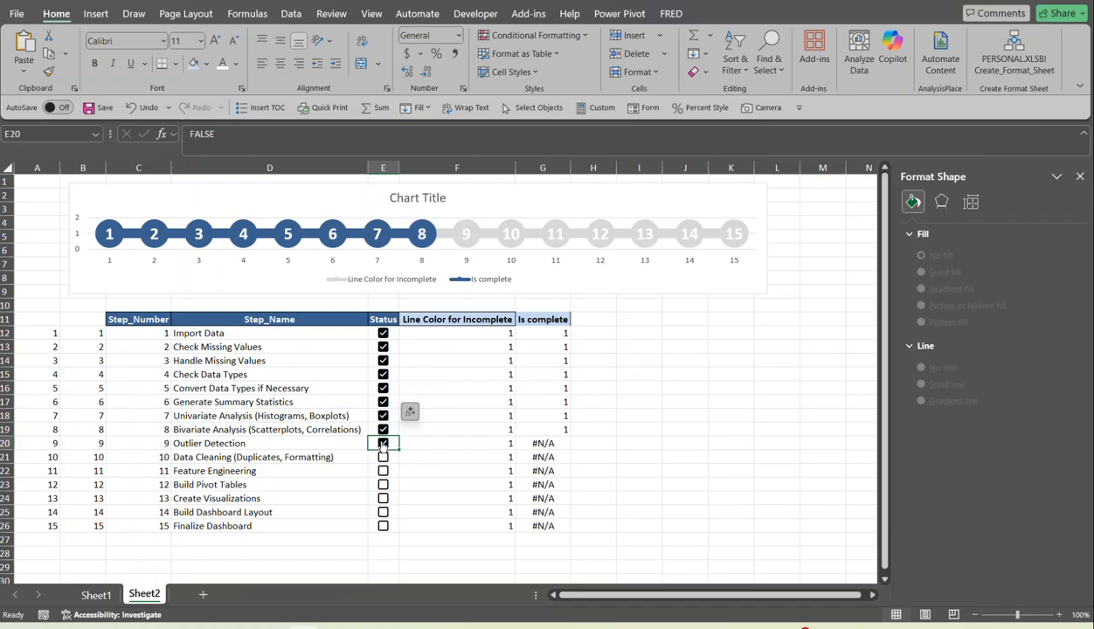
click(432, 279)
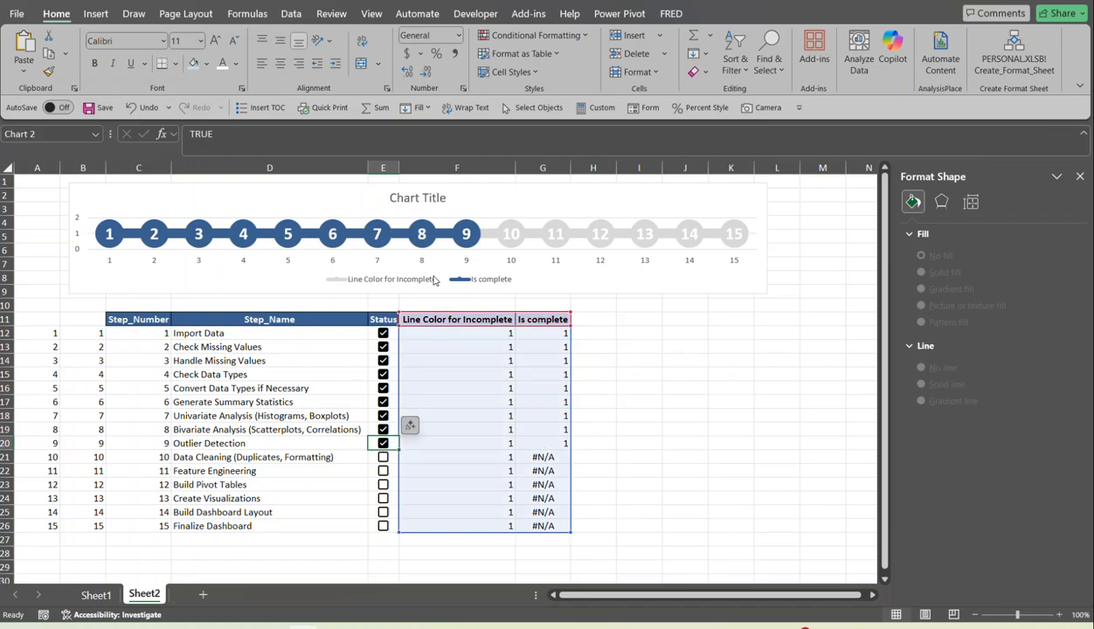
click(432, 279)
key(Delete)
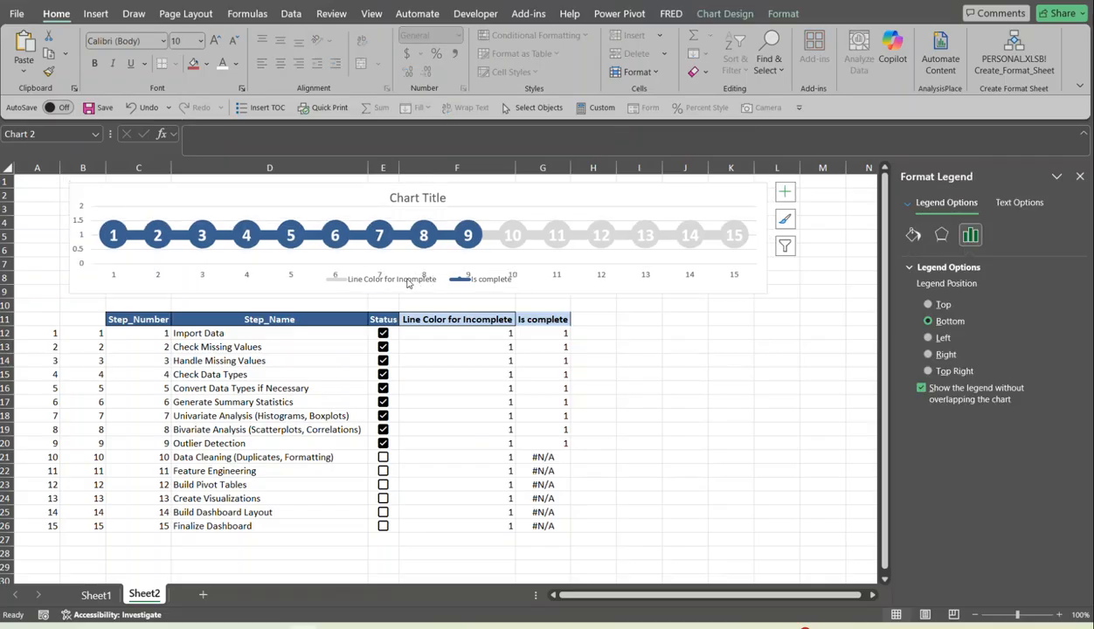
Set the maximum bound of the chart's vertical axis to 2
click(83, 236)
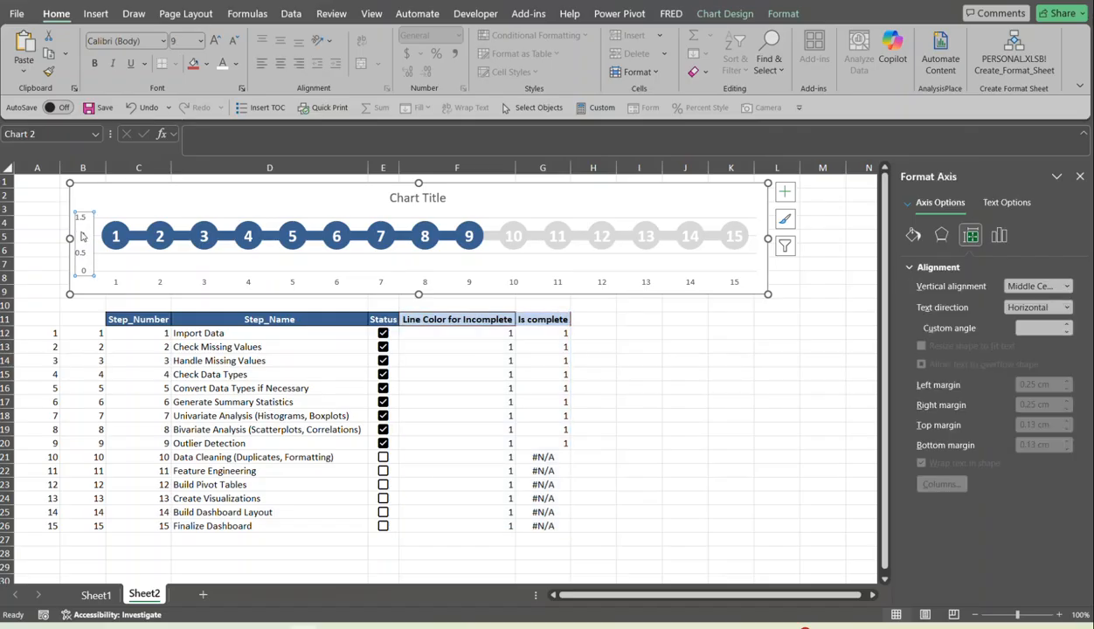
click(1006, 242)
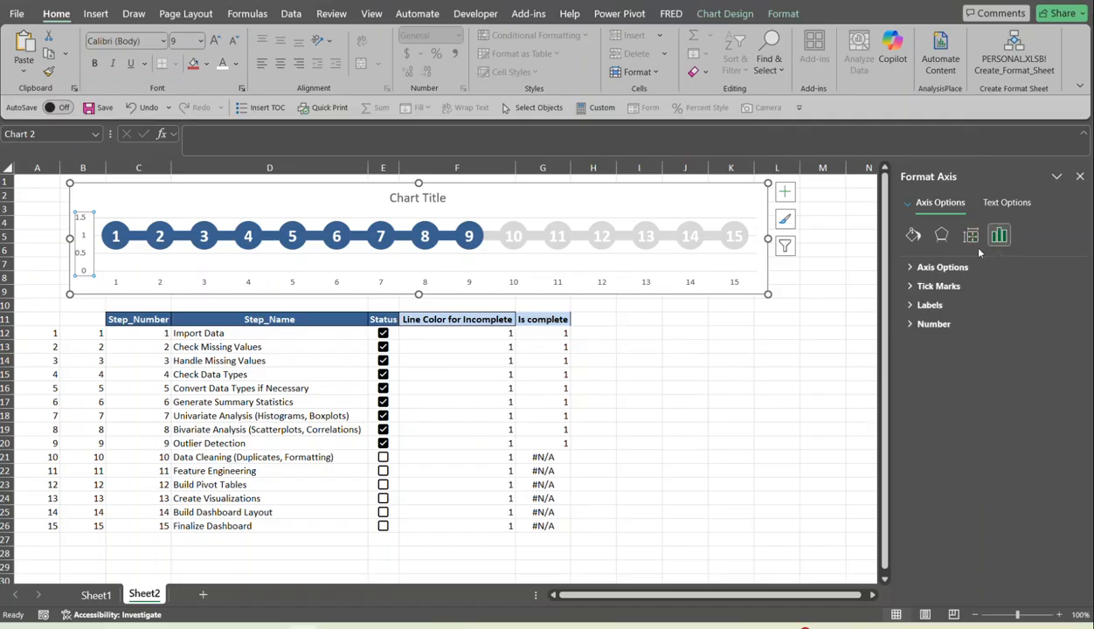
click(1007, 203)
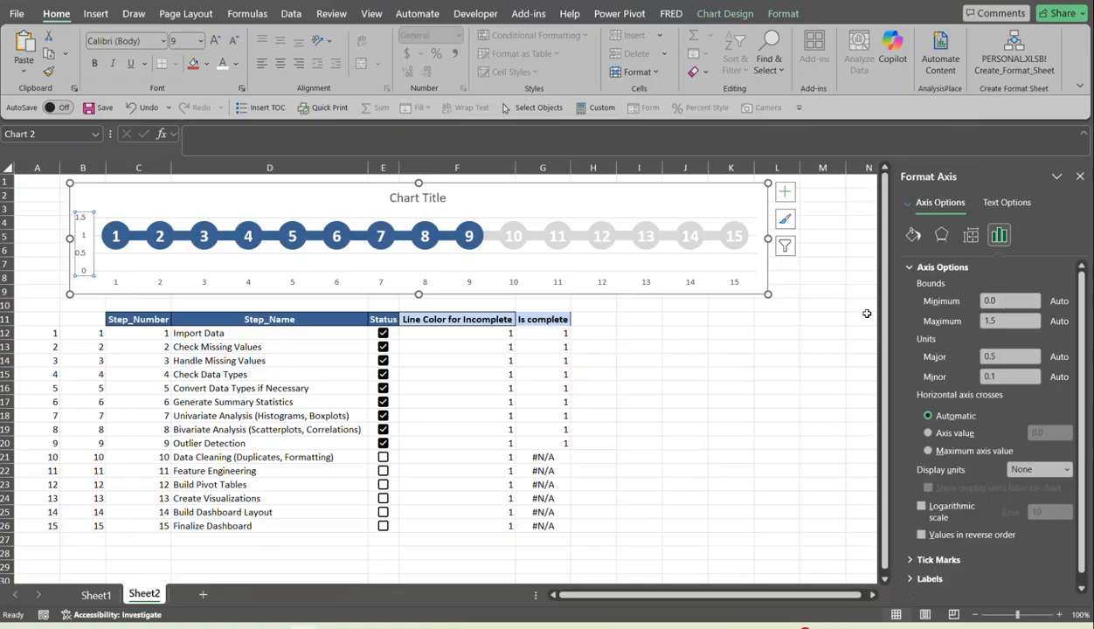
double_click(1018, 320)
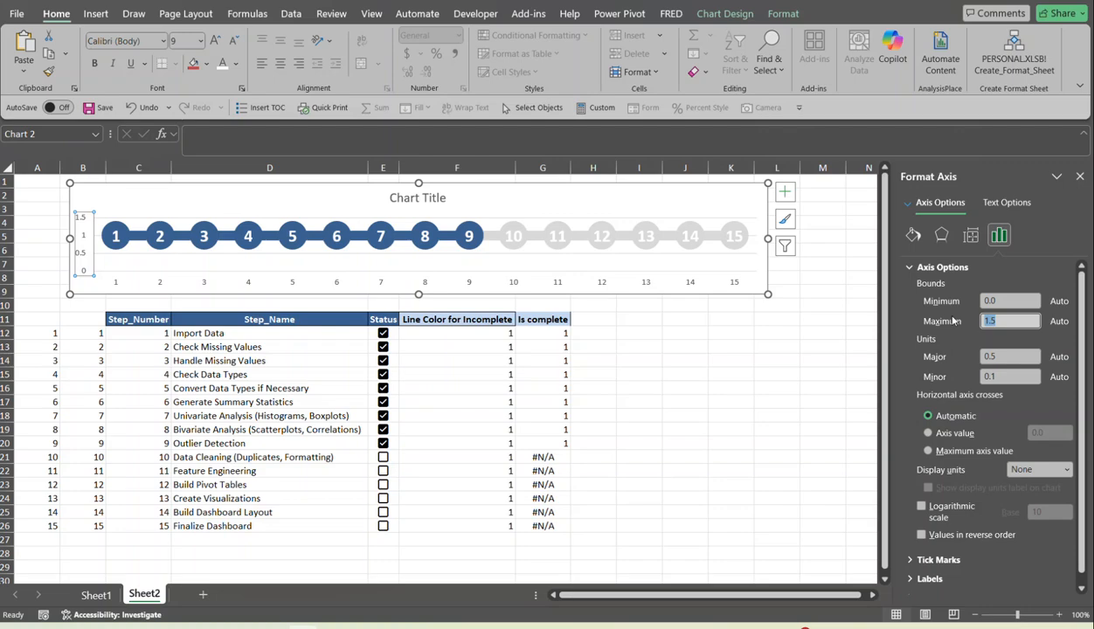
text(2)
key(Tab)
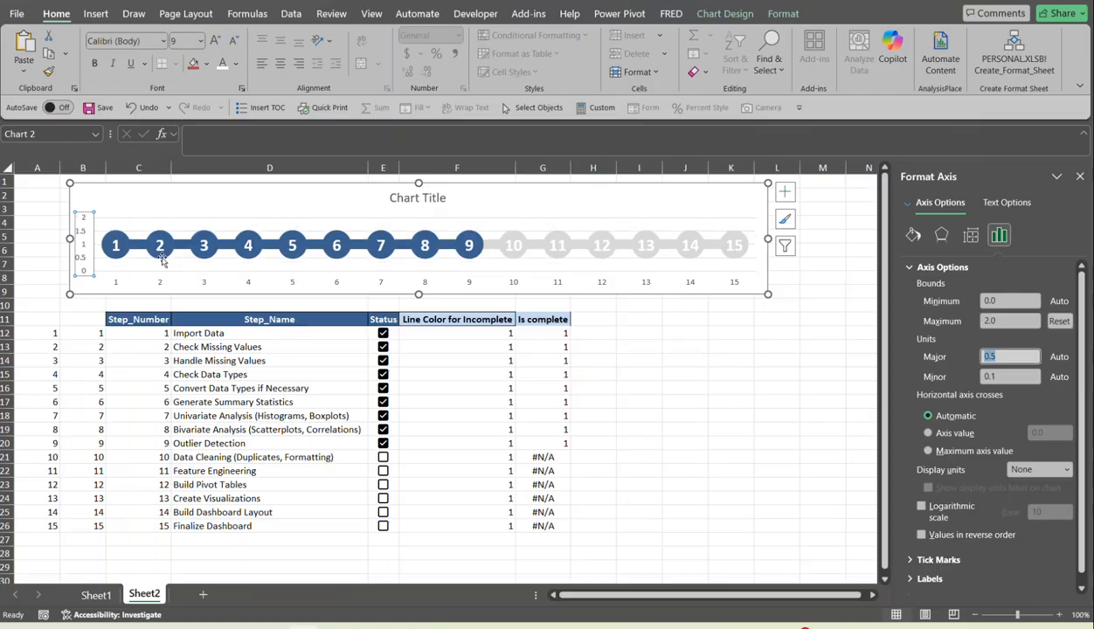
Delete the vertical and horizontal axes from the chart
click(87, 231)
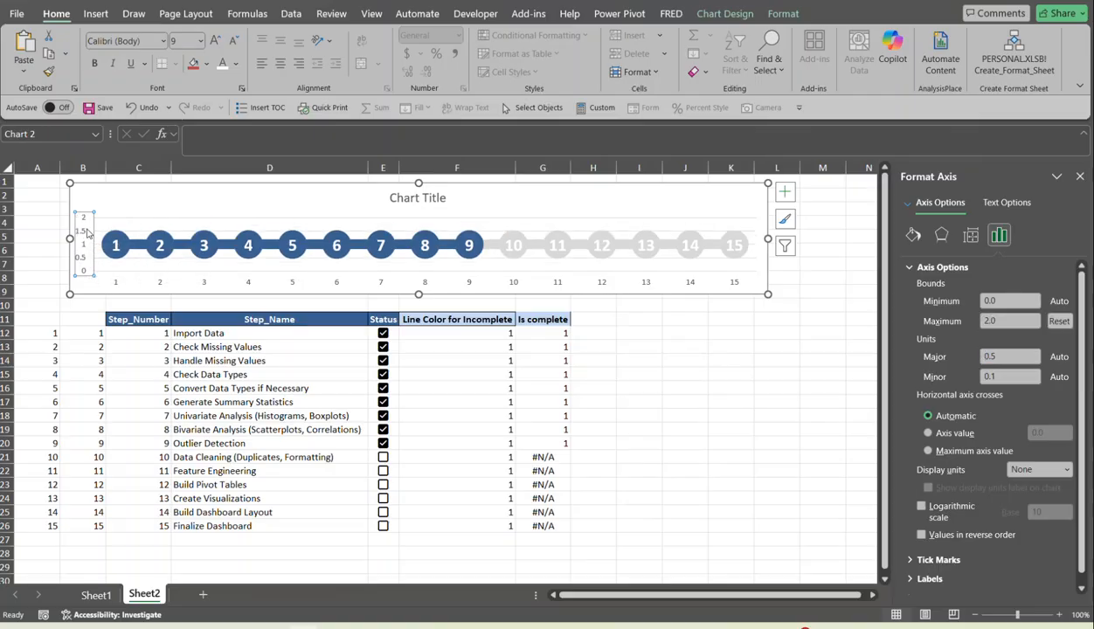
key(Delete)
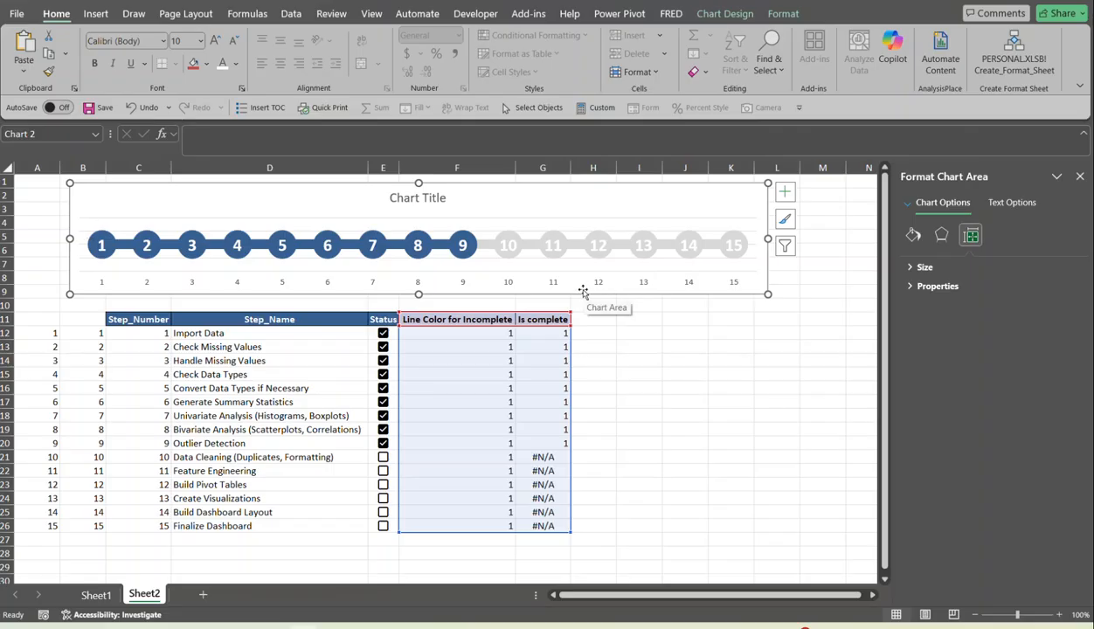
click(496, 283)
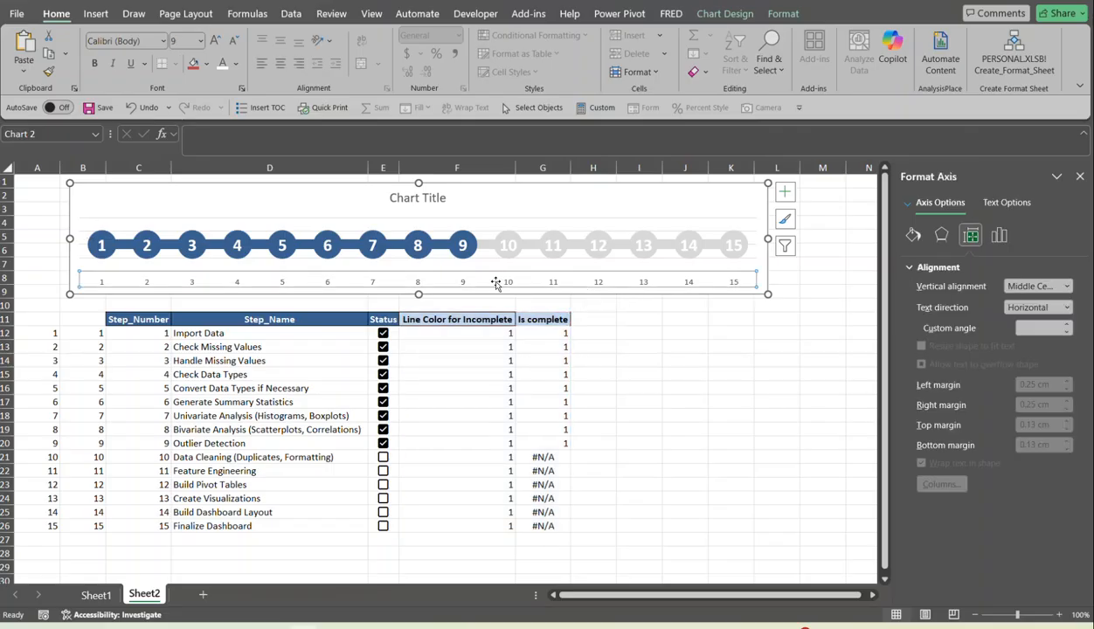
key(Delete)
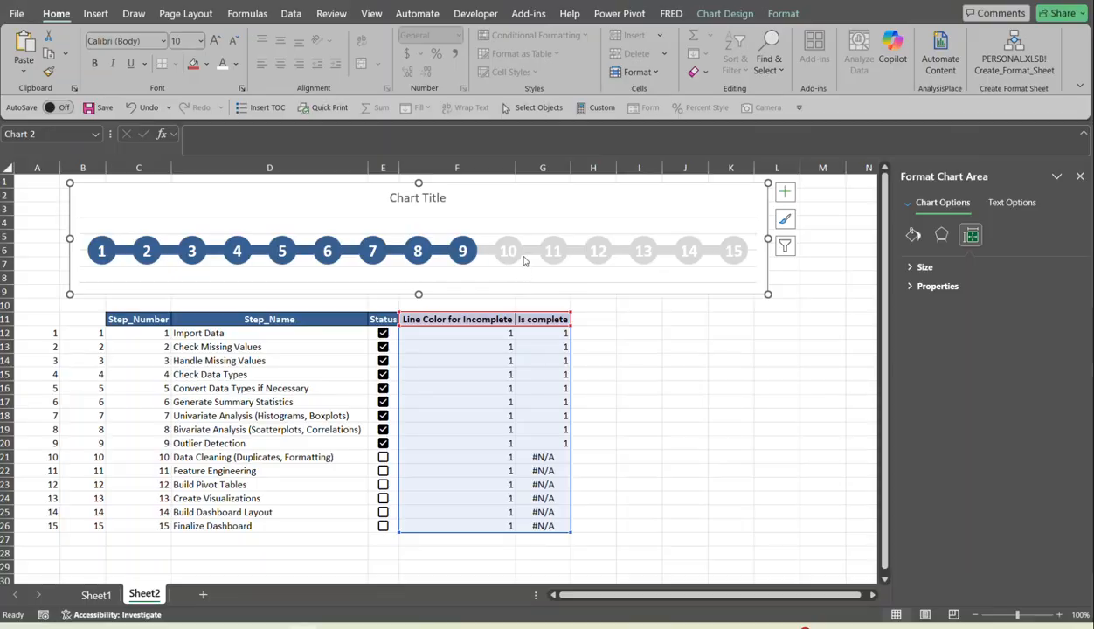
Replace the chart's title text with "Progress" and deselect the chart
click(400, 197)
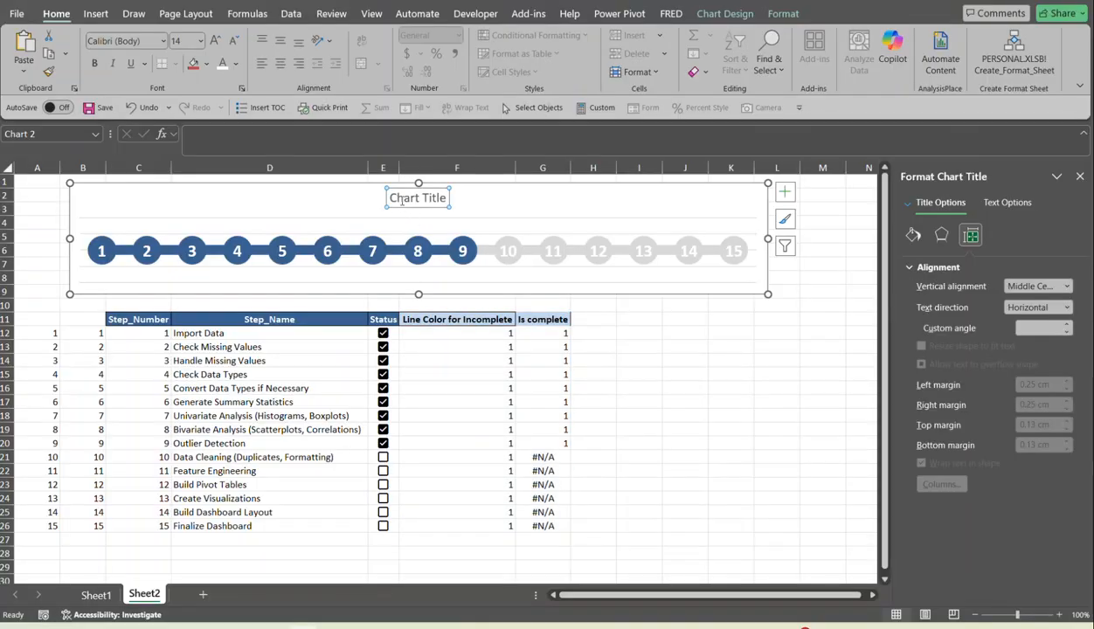
double_click(447, 197)
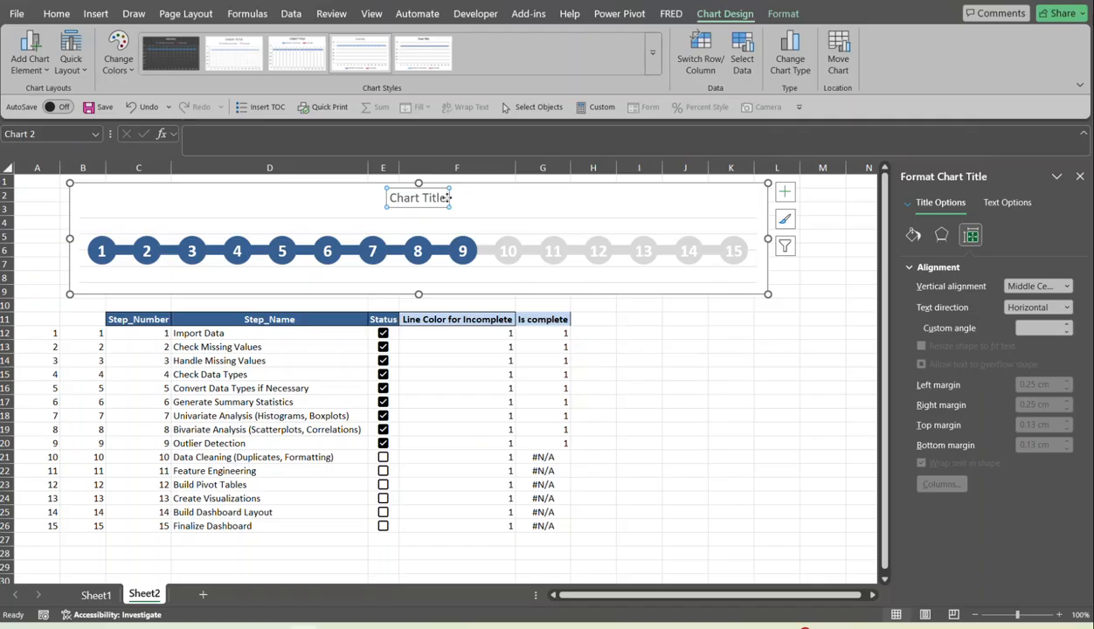
click(444, 199)
double_click(444, 199)
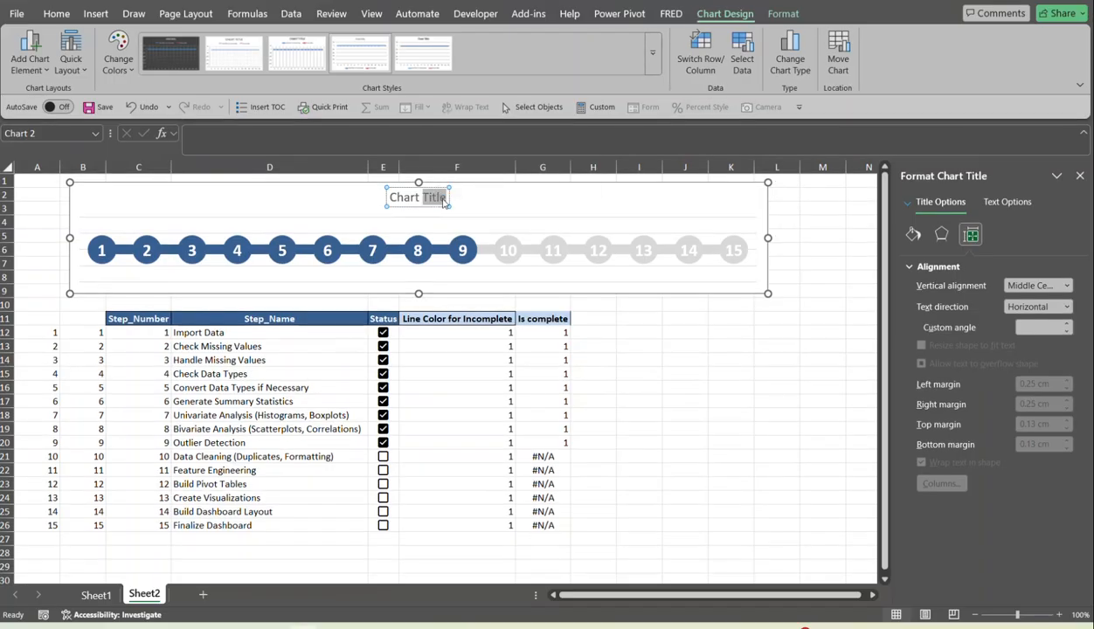
key(ctrl+a)
key(Delete)
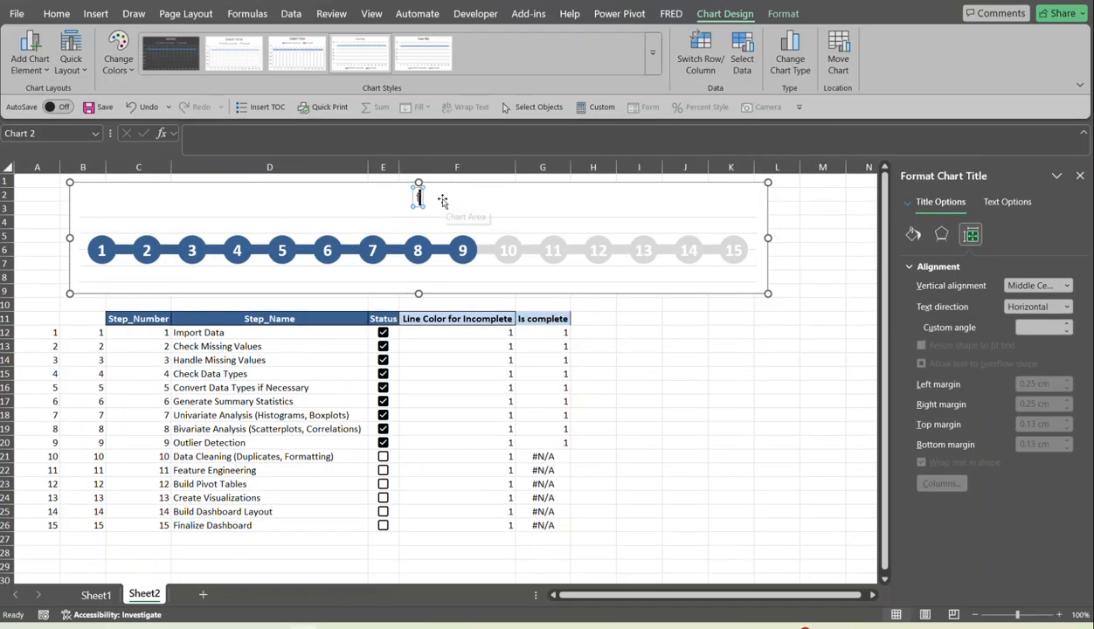
text(P)
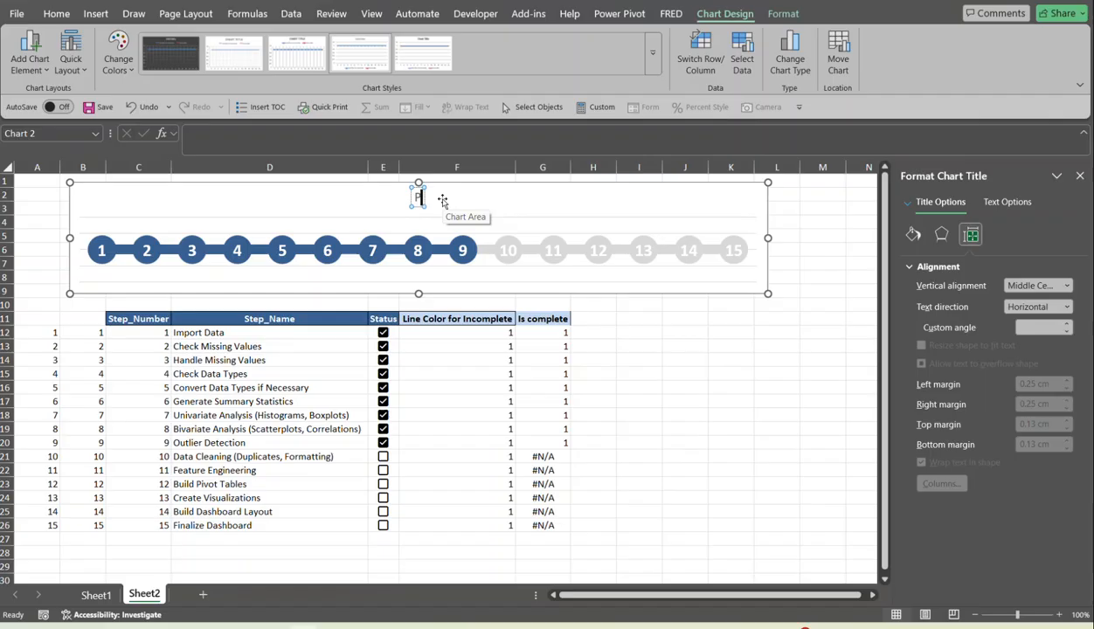
text(rogress)
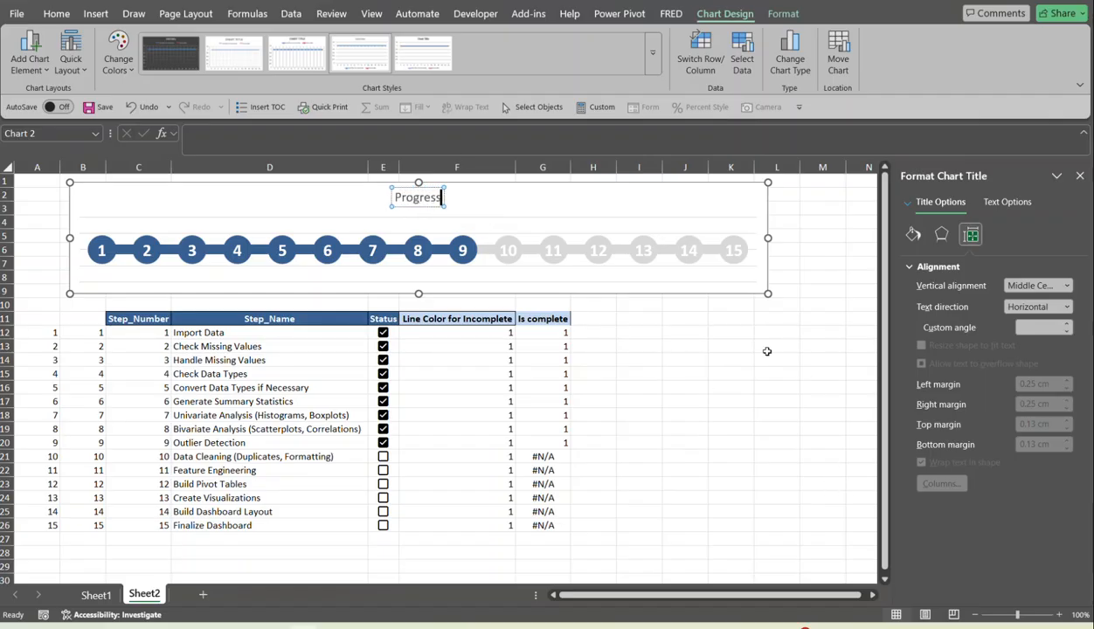
click(736, 357)
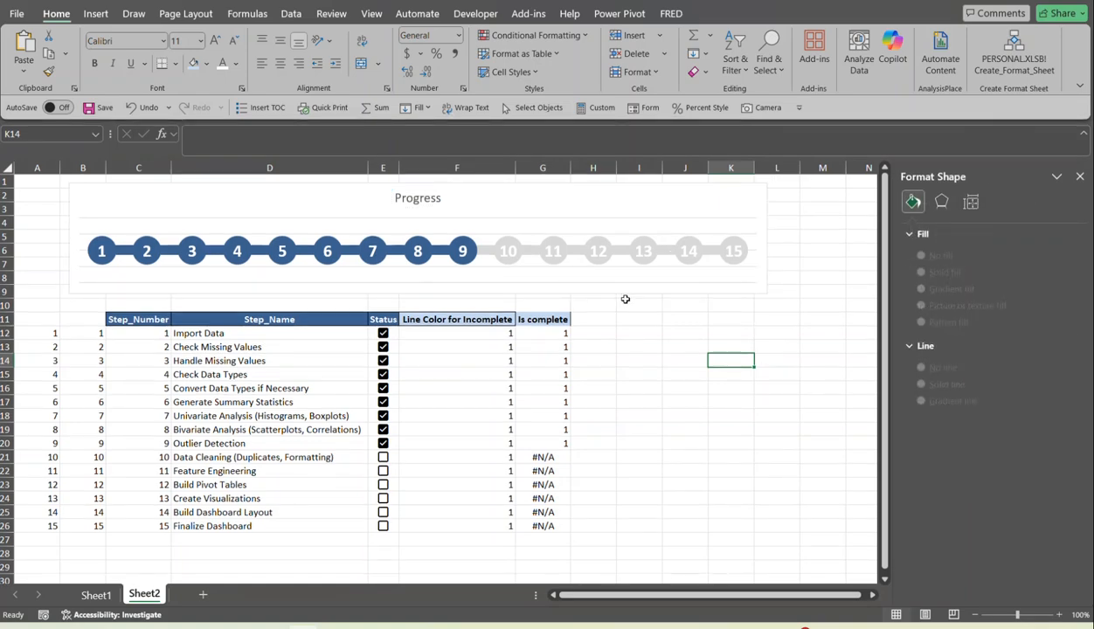
Check the statuses of Data Cleaning in E21 and Feature Engineering in E22, and uncheck Bivariate Analysis in E19
click(382, 457)
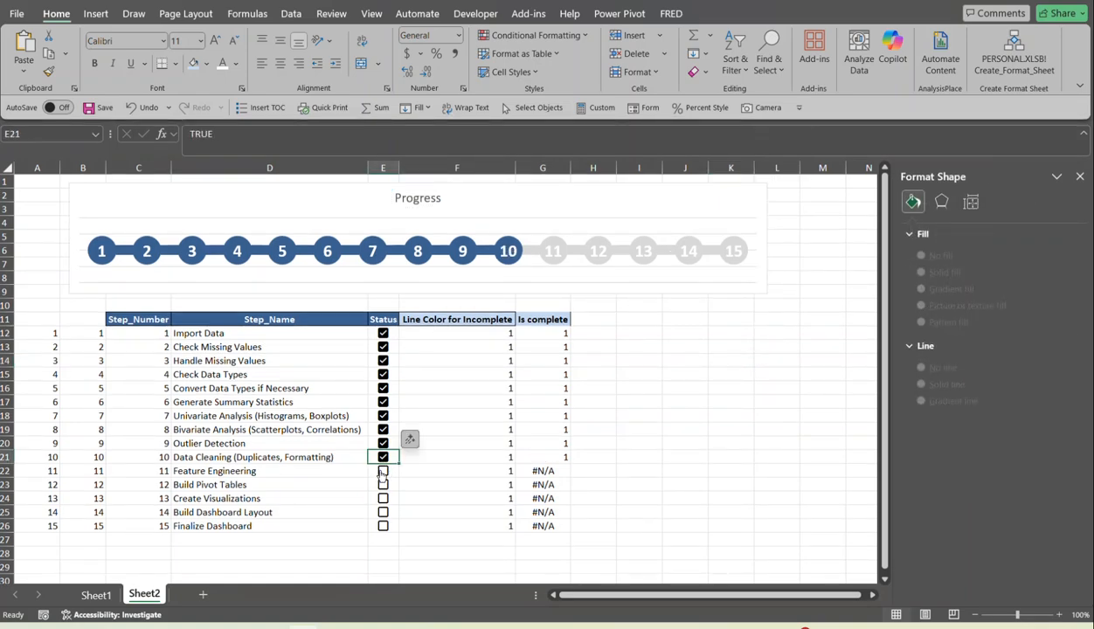
click(383, 471)
click(383, 430)
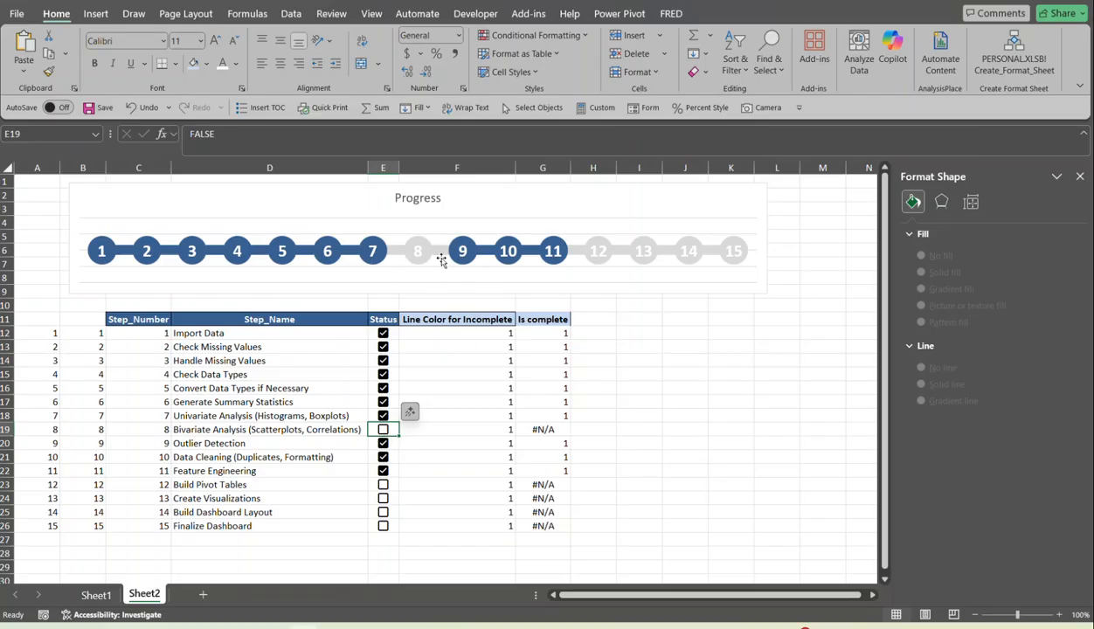
mouse_move(429, 266)
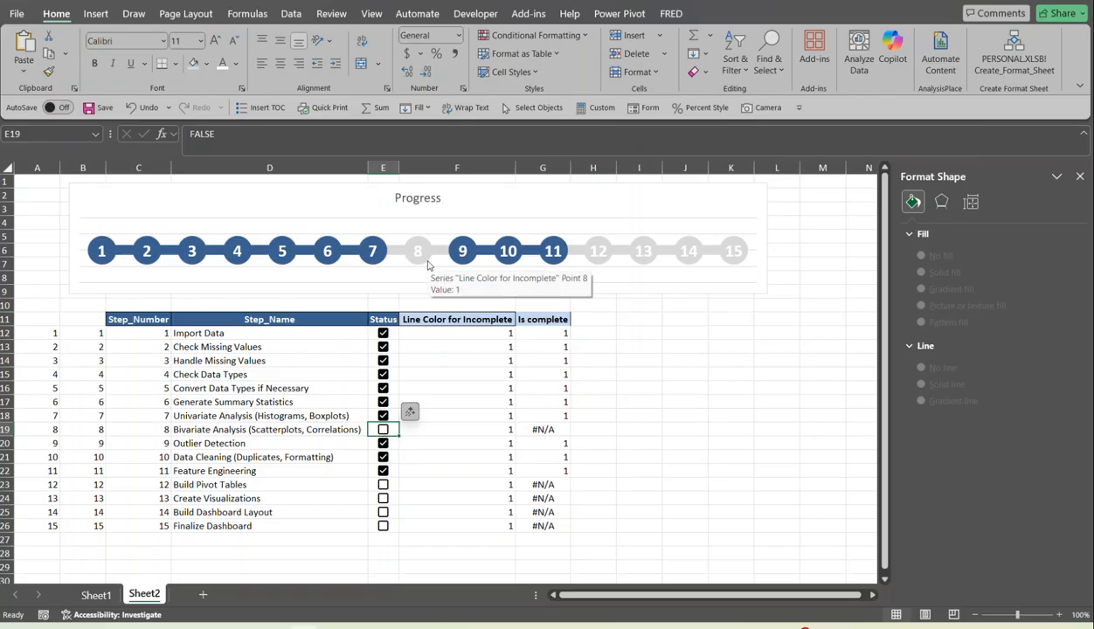